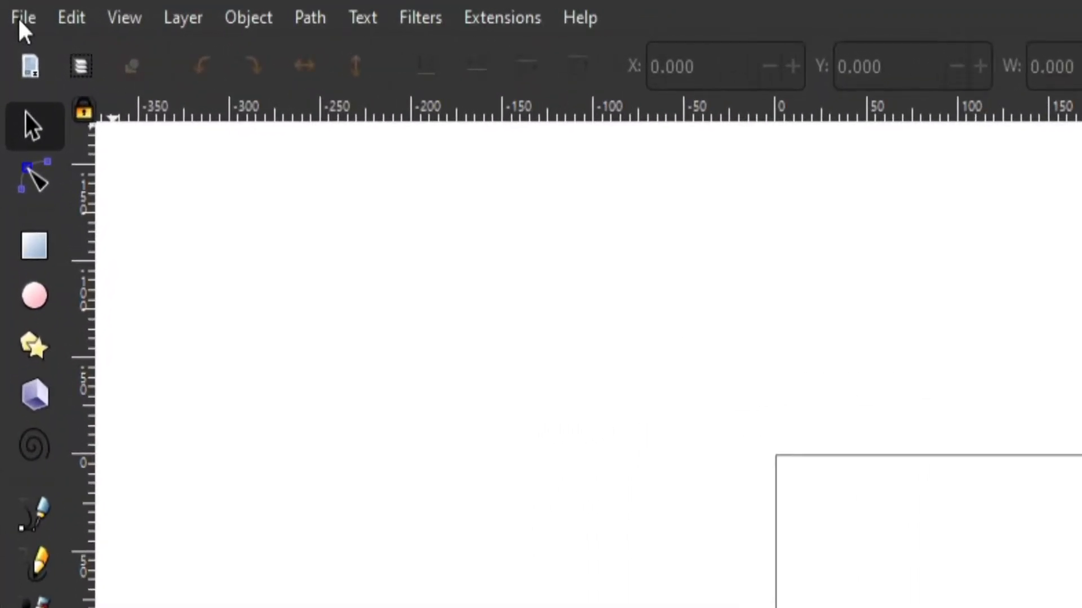
pyautogui.click(21, 18)
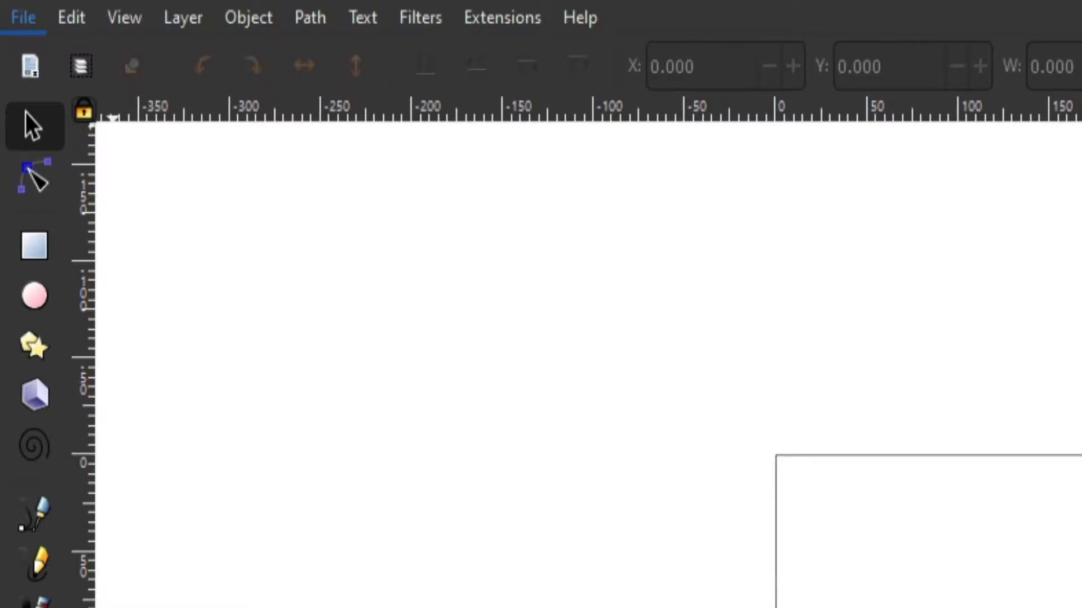
pyautogui.click(114, 522)
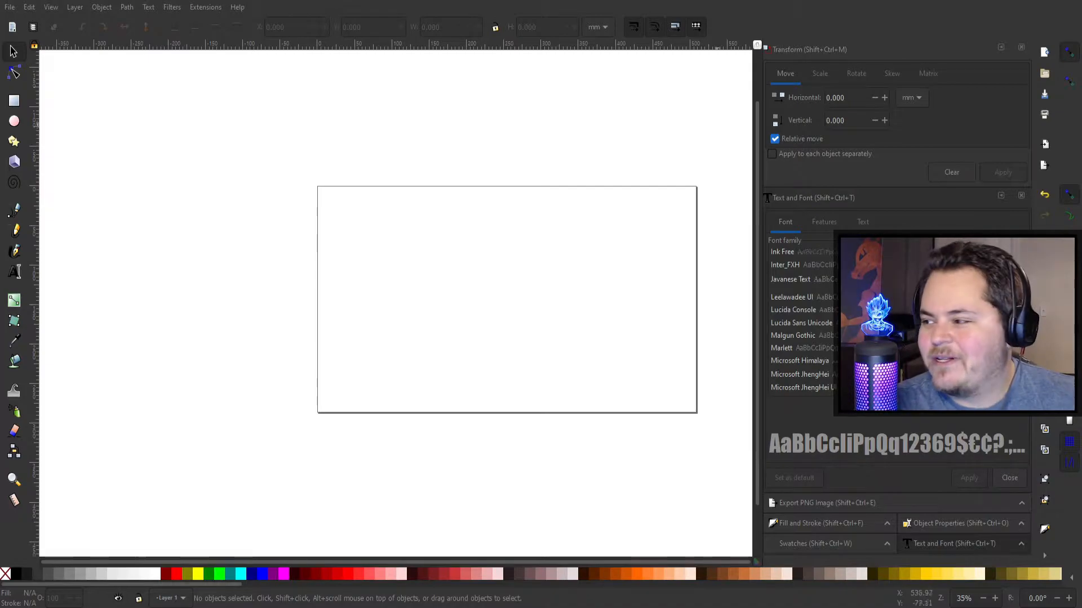
# Step: Paste the copied 3600 × 1080 desktop screenshot and move it roughly over the page
pyautogui.hotkey('alt', 'Tab')
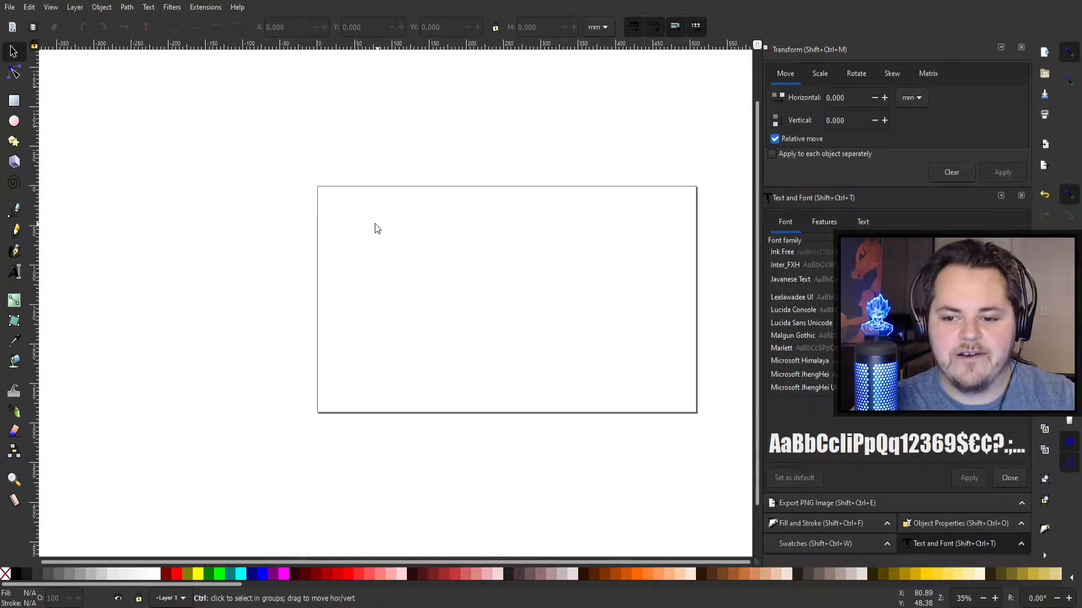
pyautogui.hotkey('ctrl', 'v')
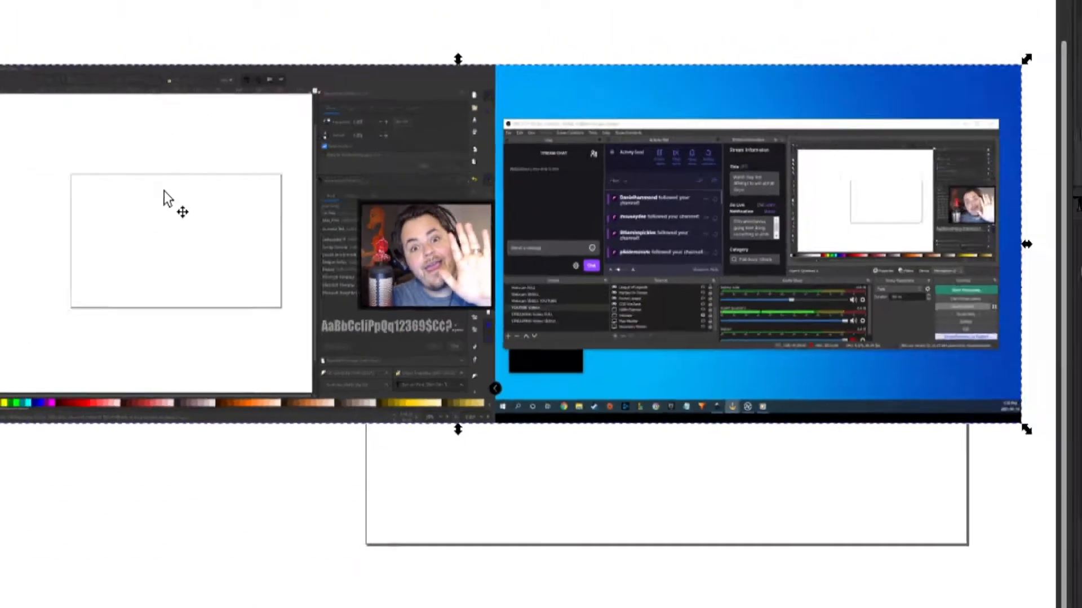
pyautogui.moveTo(124, 190); pyautogui.dragTo(392, 307)
pyautogui.moveTo(299, 243); pyautogui.dragTo(481, 280)
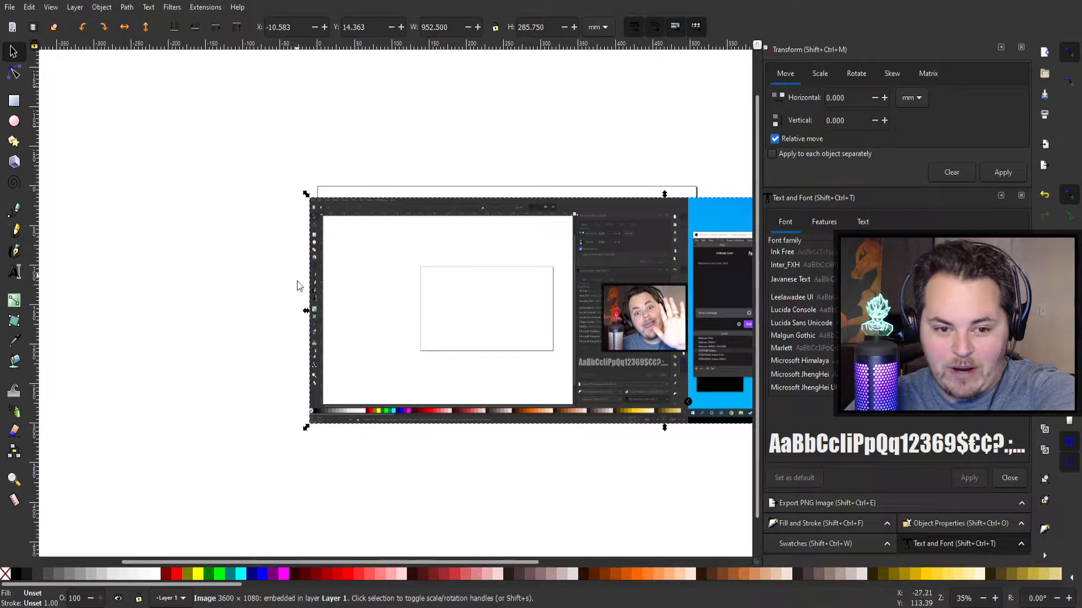
# Step: Align the pasted screenshot with the page's upper-left corner by setting X and Y to 0, and deselect it
pyautogui.tripleClick(294, 27)
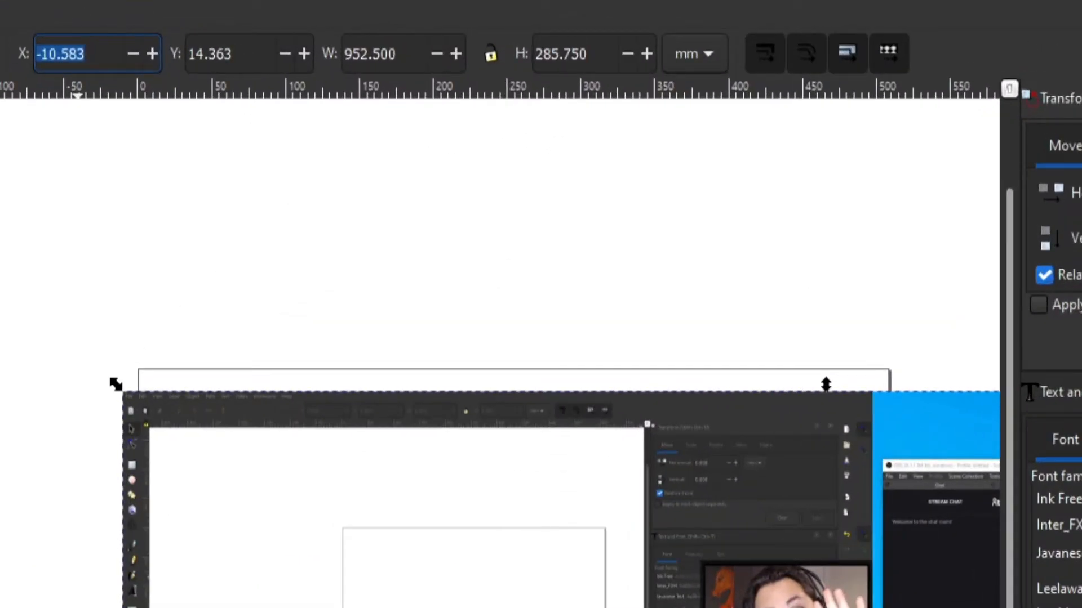
pyautogui.write('0')
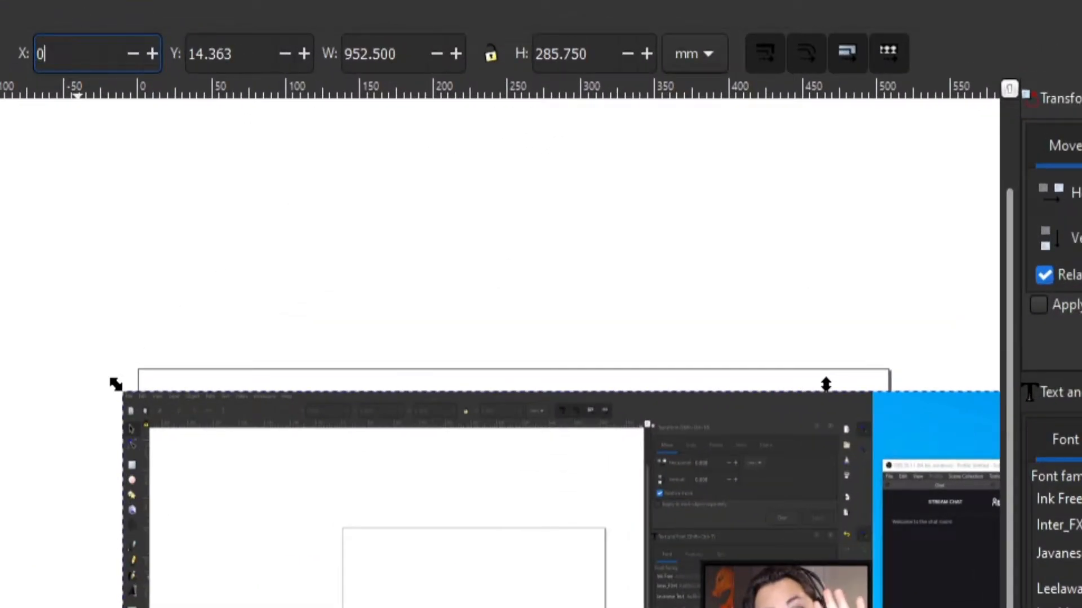
pyautogui.press('Return')
pyautogui.tripleClick(248, 62)
pyautogui.write('0')
pyautogui.press('Return')
pyautogui.click(435, 225)
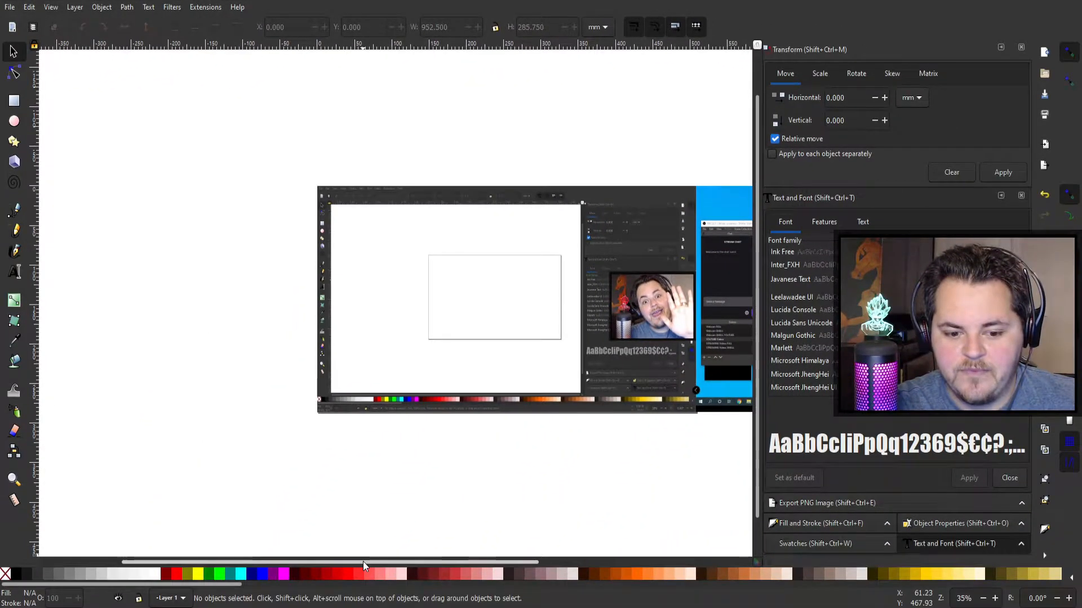
pyautogui.moveTo(363, 562); pyautogui.dragTo(434, 557)
pyautogui.moveTo(509, 268); pyautogui.dragTo(512, 327)
pyautogui.hotkey('ctrl', 'z')
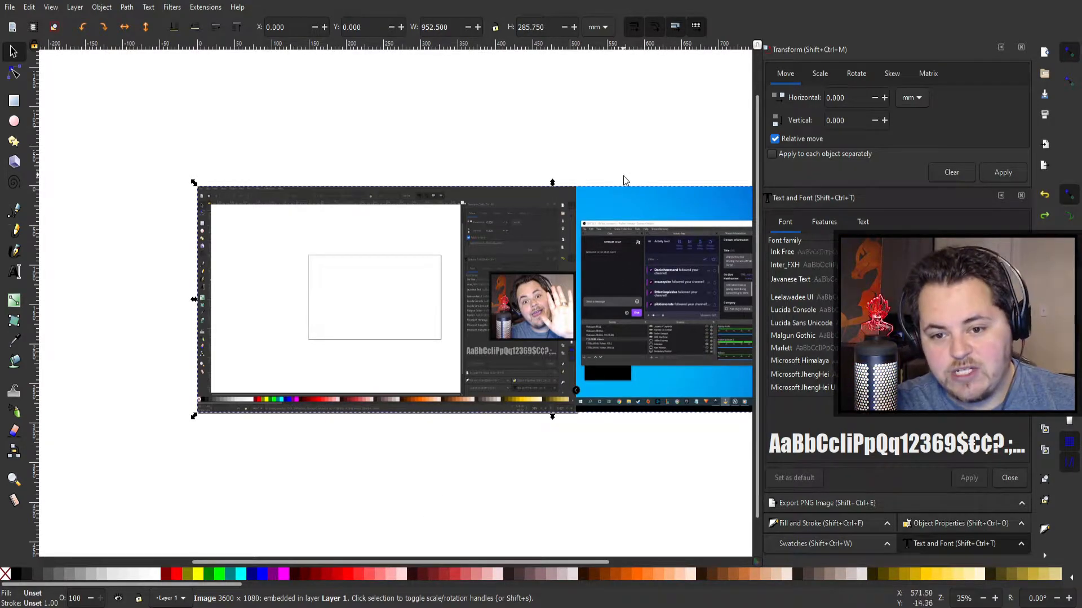
pyautogui.moveTo(544, 563); pyautogui.dragTo(502, 534)
pyautogui.click(543, 470)
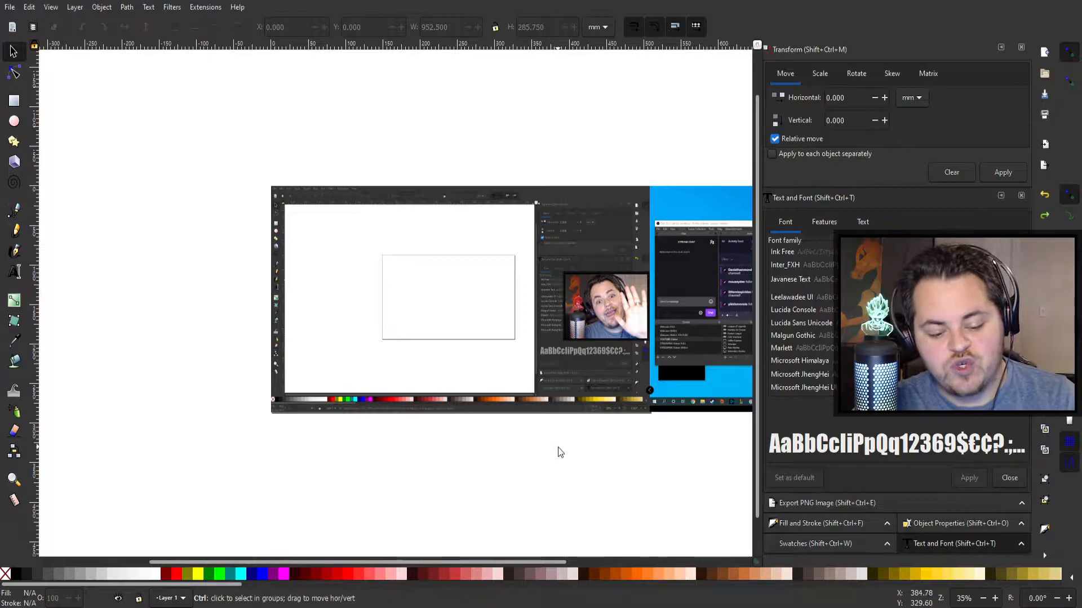
# Step: Export the page area as a 1920 × 1080 PNG named INKSCAPE.png in the Thumbnail Images folder
pyautogui.hotkey('ctrl', 'shift', 'e')
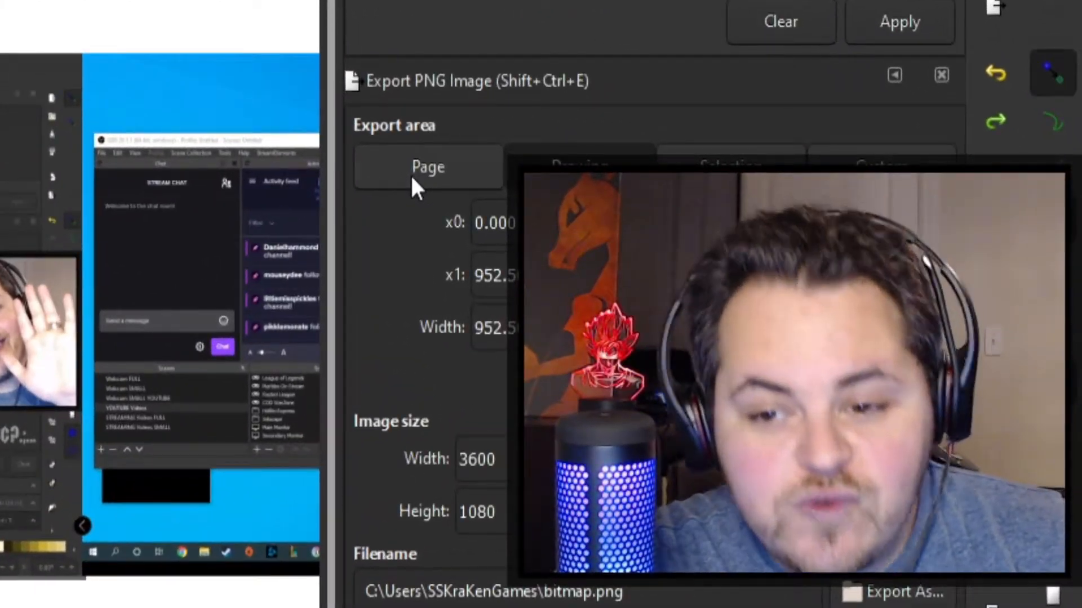
pyautogui.click(467, 188)
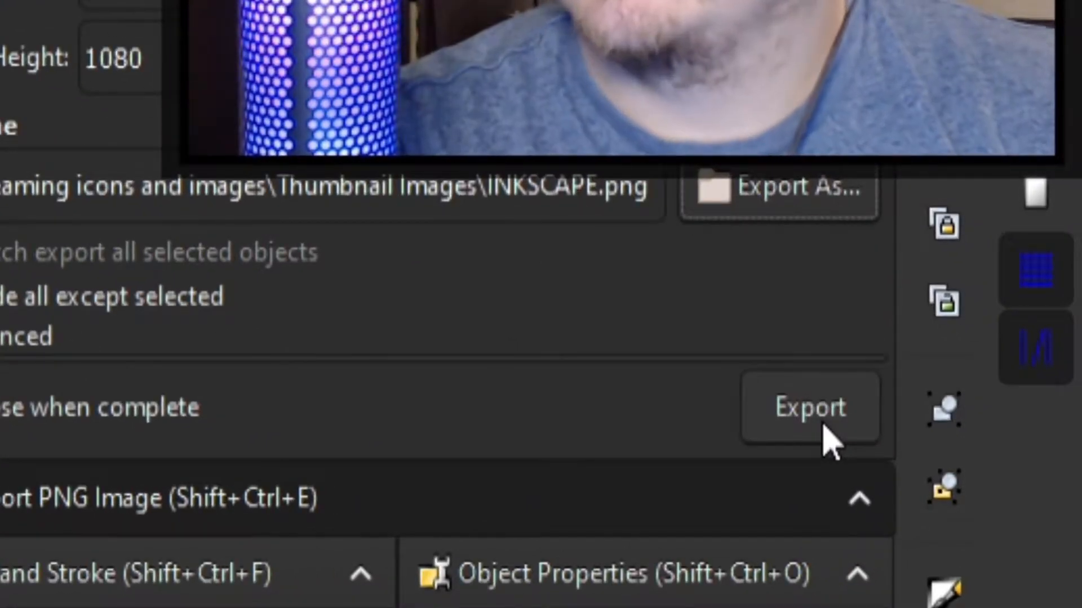
pyautogui.click(825, 439)
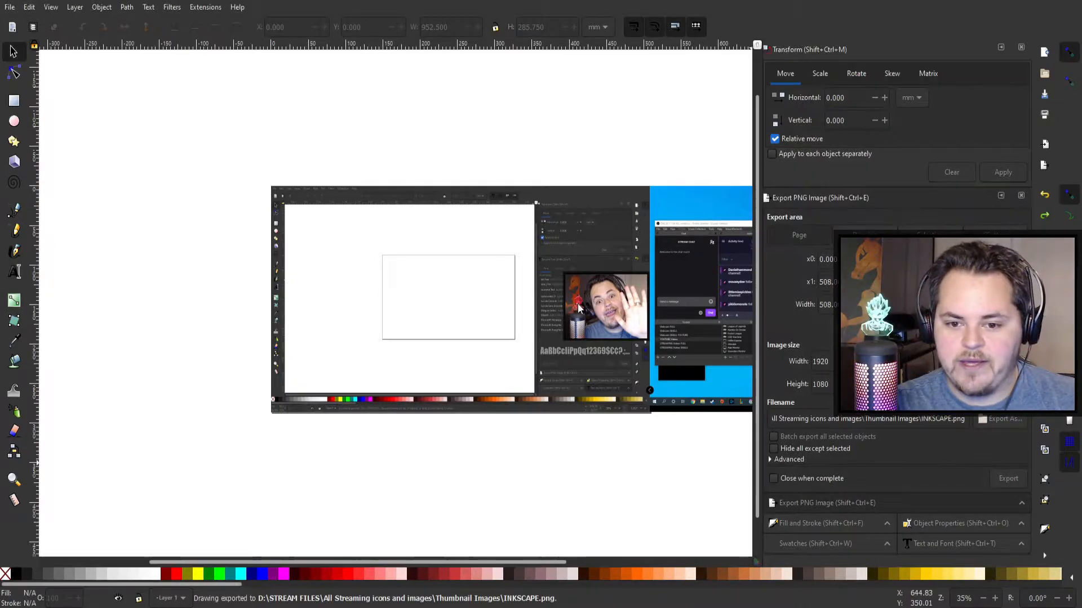
# Step: Delete the wide screenshot from the page and paste the cropped 1920 × 1080 image in its place
pyautogui.click(538, 243)
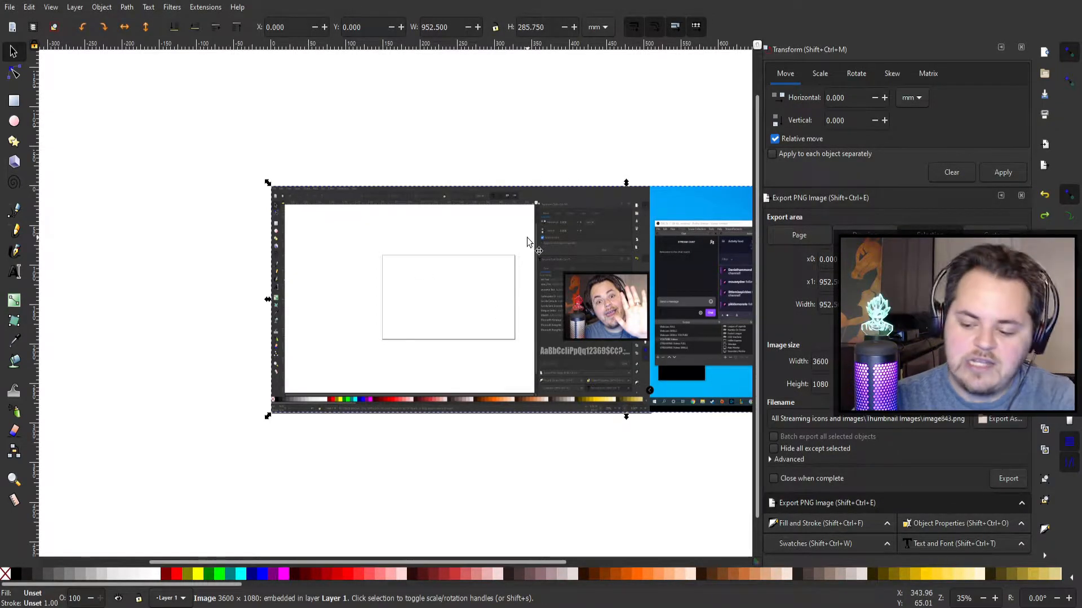
pyautogui.press('Delete')
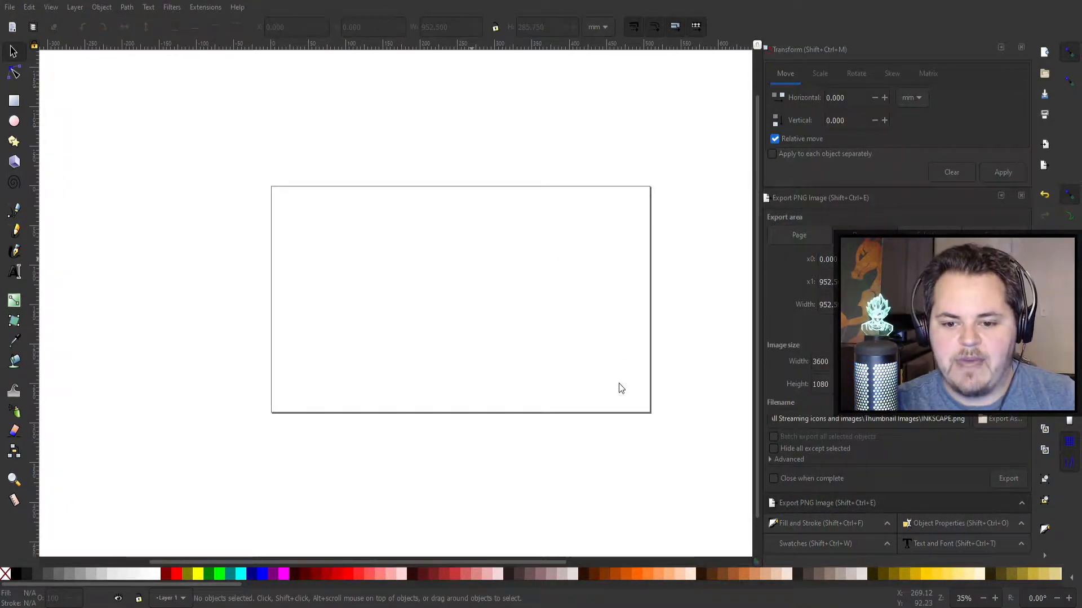
pyautogui.hotkey('ctrl', 'v')
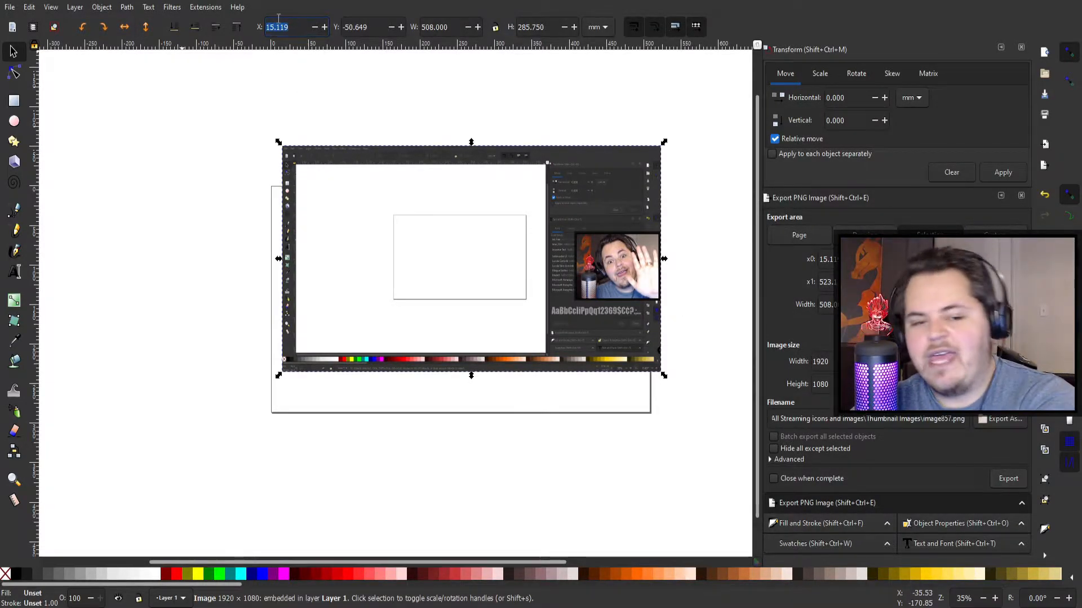
# Step: Position the cropped image exactly on the page with X and Y at 0, and deselect it
pyautogui.write('0')
pyautogui.press('Tab')
pyautogui.write('0')
pyautogui.press('Return')
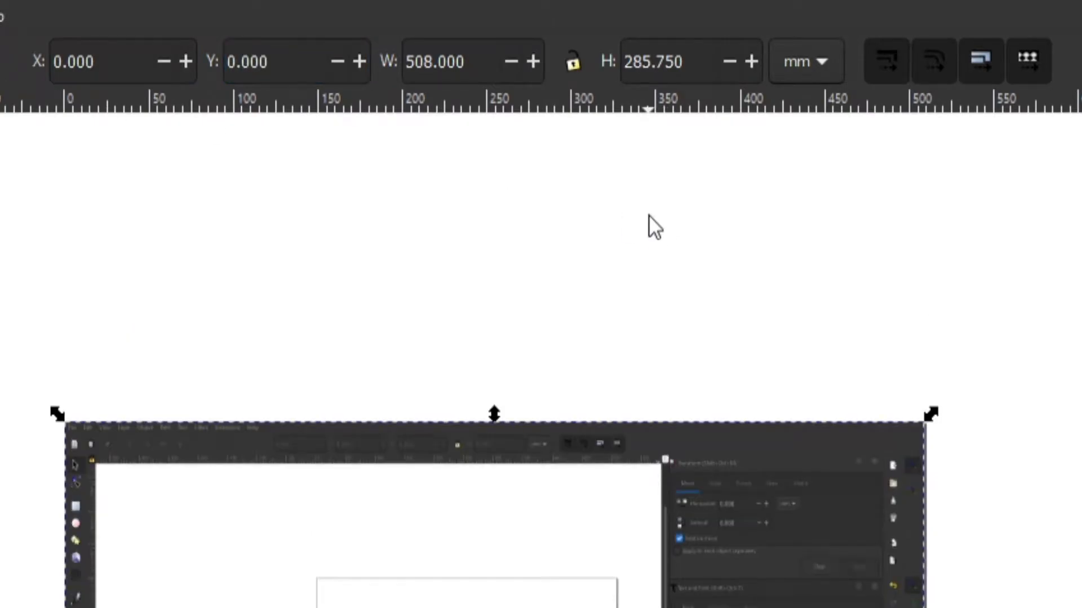
pyautogui.click(648, 215)
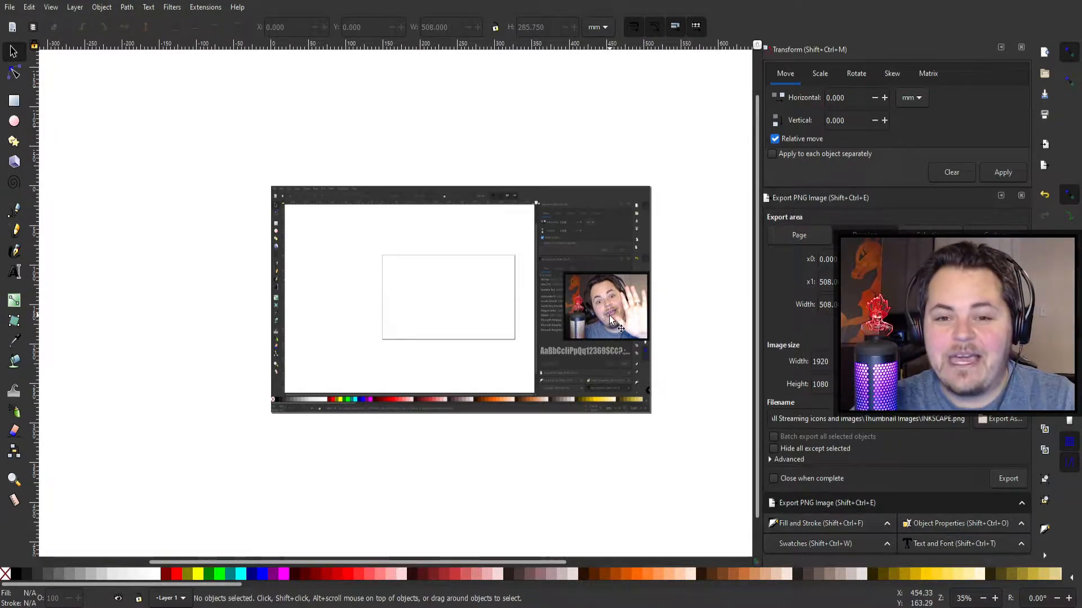
# Step: Look over the placed image and the surrounding canvas vertically and horizontally
pyautogui.scroll(3, 604, 335)
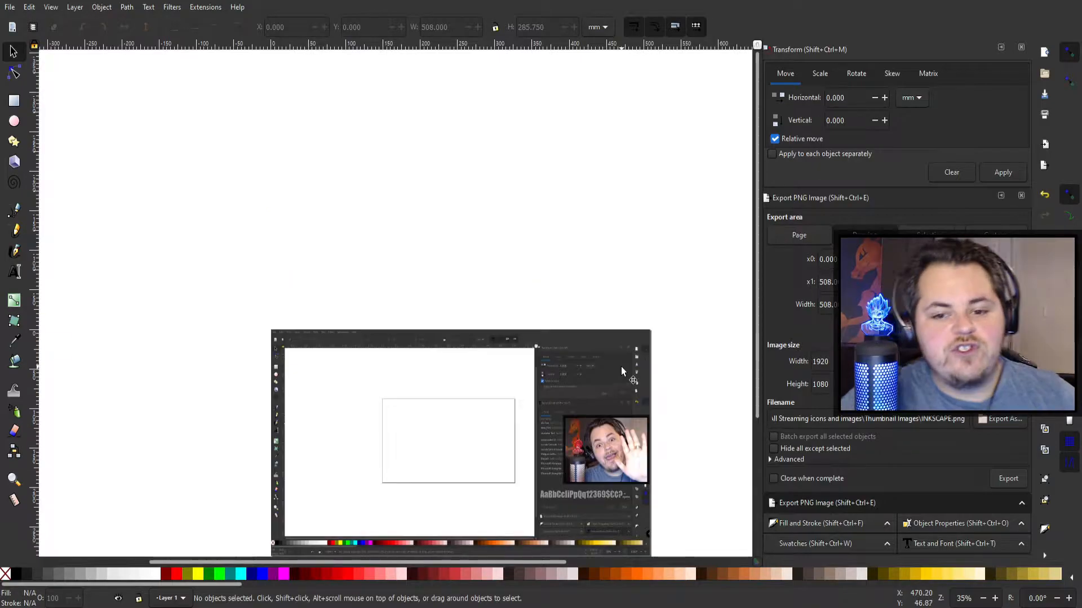
pyautogui.scroll(-4, 619, 367)
pyautogui.scroll(1, 577, 293)
pyautogui.scroll(-4, 575, 315)
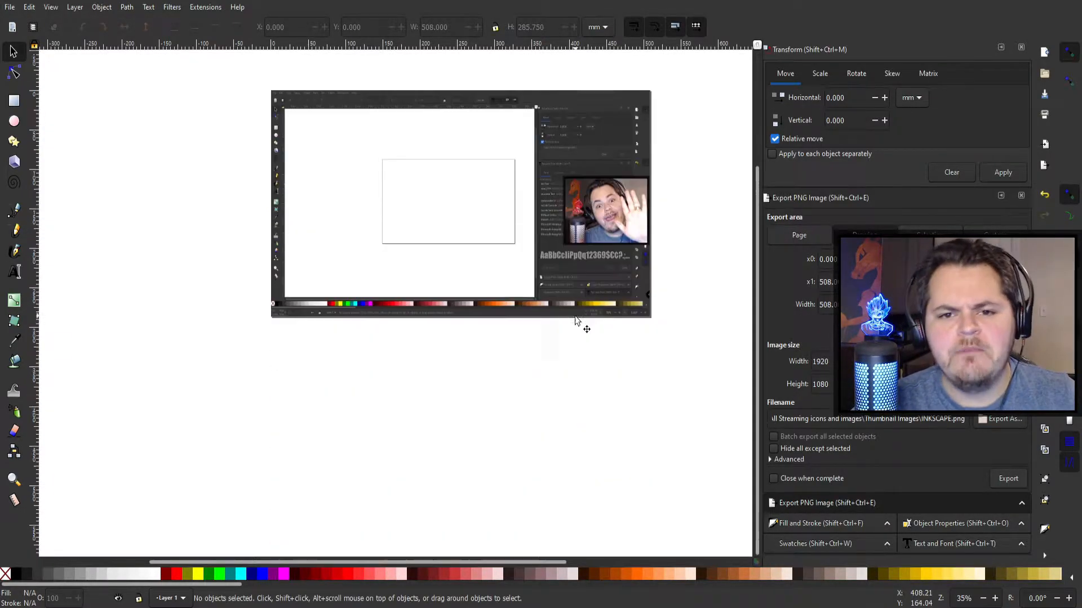
pyautogui.scroll(3, 570, 333)
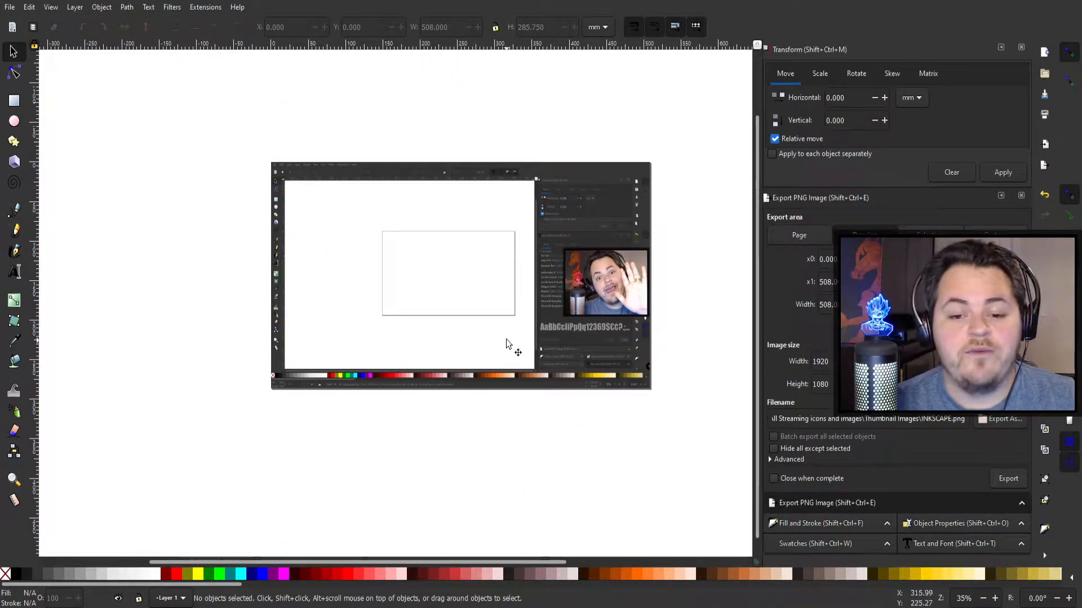
pyautogui.scroll(4, 566, 318)
pyautogui.scroll(1, 576, 325)
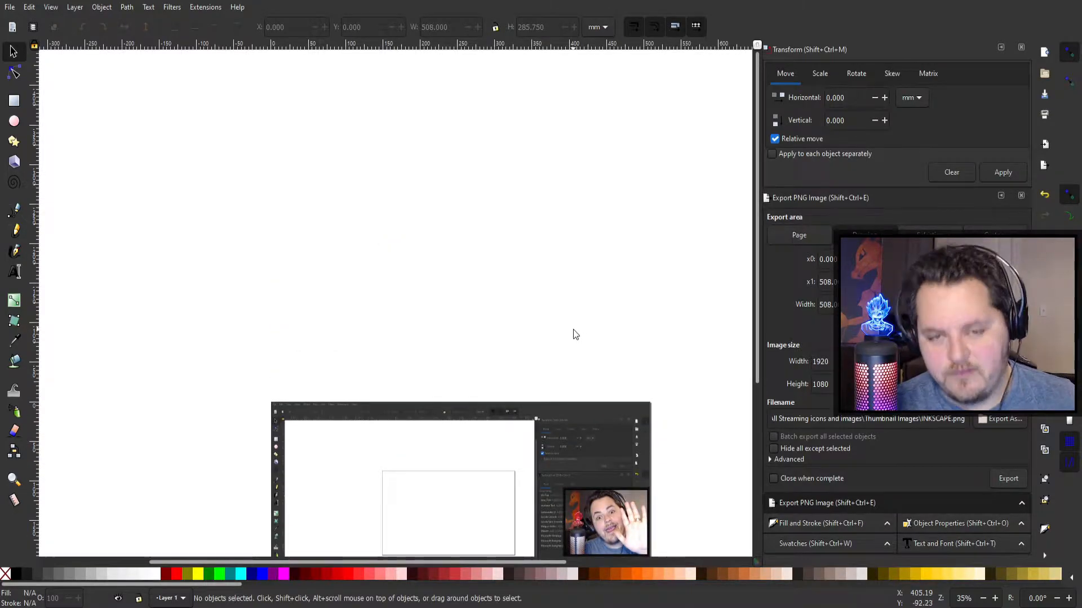
pyautogui.scroll(-7, 571, 333)
pyautogui.scroll(2, 565, 329)
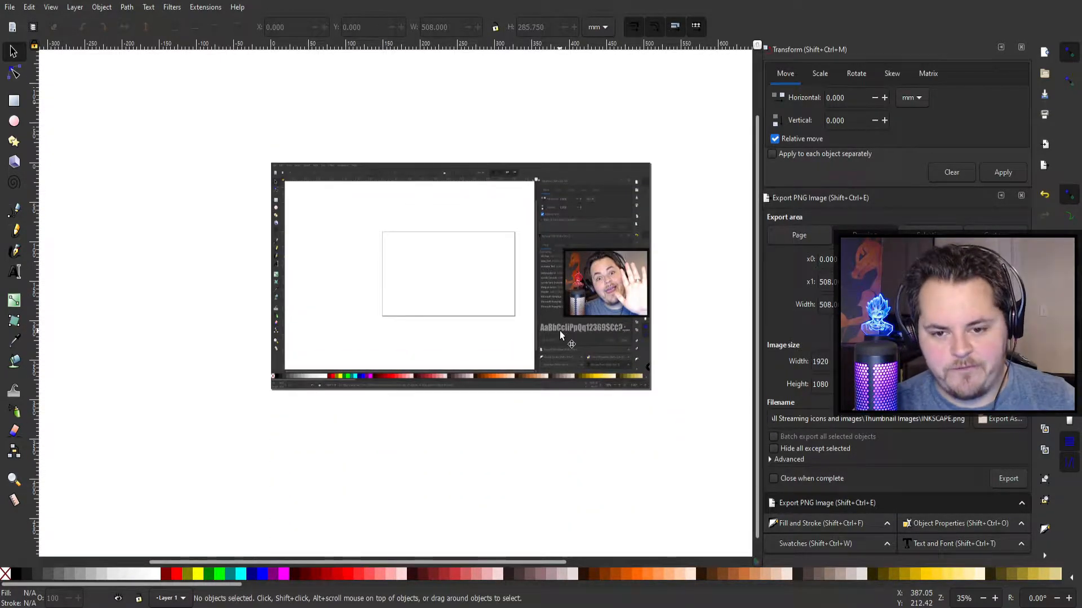
pyautogui.hscroll(-3, 543, 302)
pyautogui.hscroll(3, 533, 312)
pyautogui.hscroll(-2, 533, 313)
pyautogui.hscroll(6, 535, 322)
pyautogui.hscroll(-4, 532, 328)
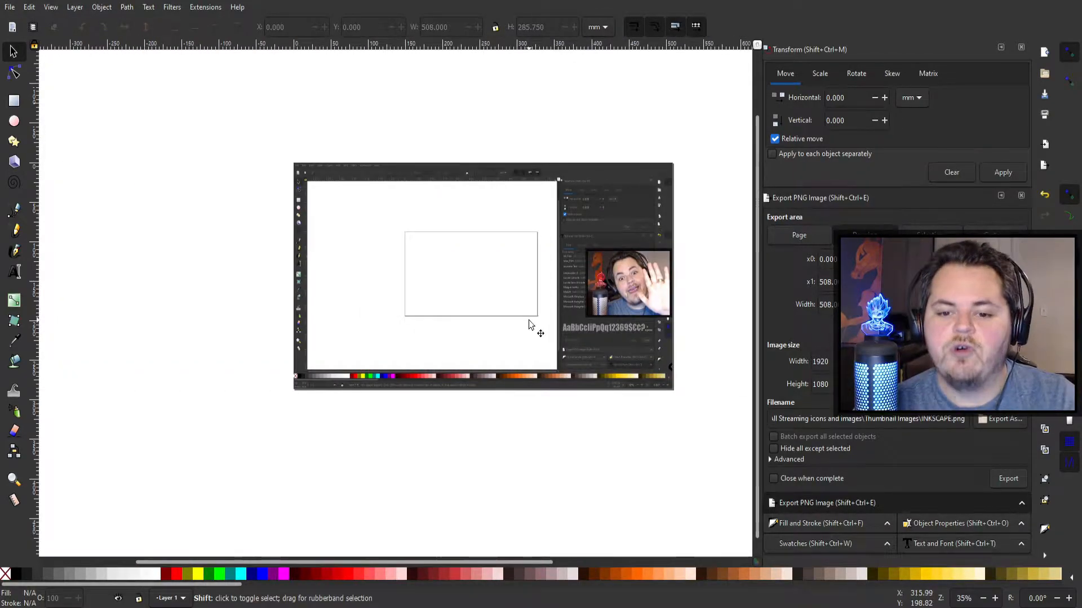
pyautogui.hscroll(1, 609, 296)
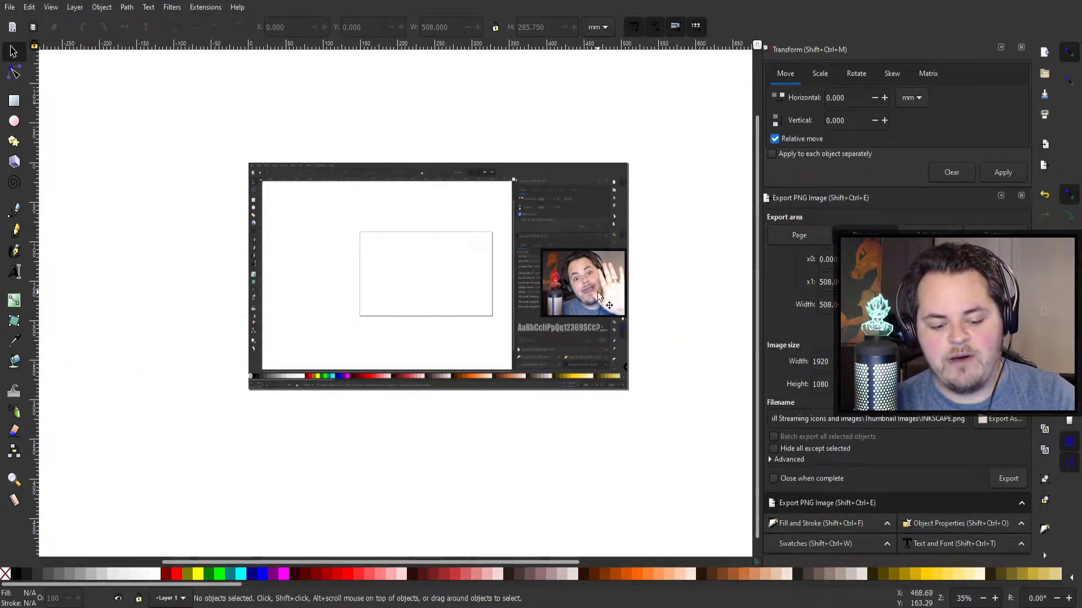
# Step: Examine the whole image and then the webcam picture inside it up close
pyautogui.scroll(3, 580, 303)
pyautogui.scroll(-5, 580, 302)
pyautogui.scroll(3, 582, 295)
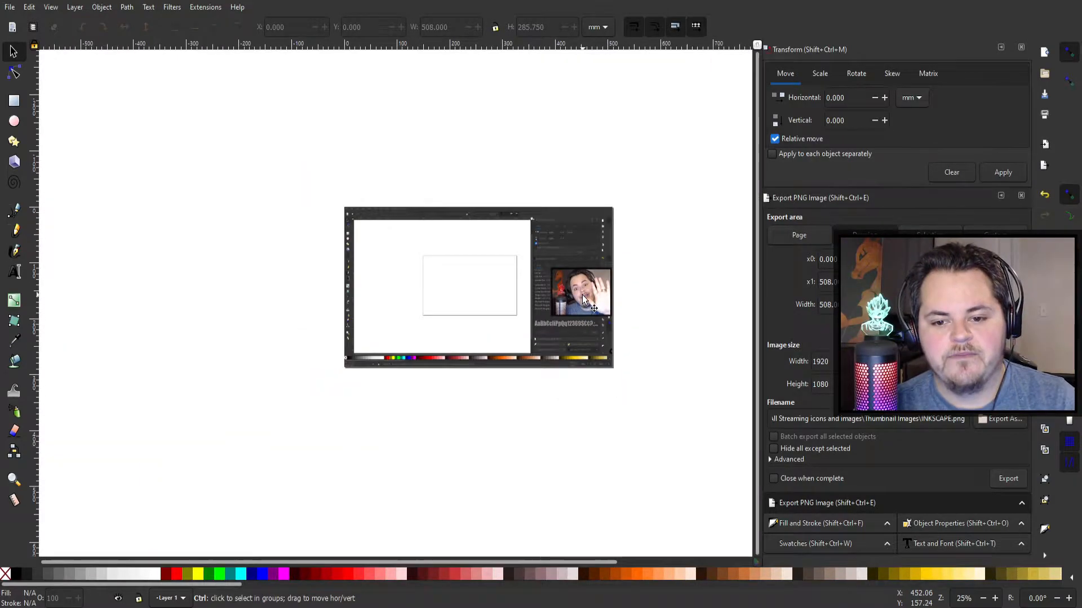
pyautogui.scroll(2, 593, 287)
pyautogui.hscroll(-1, 553, 295)
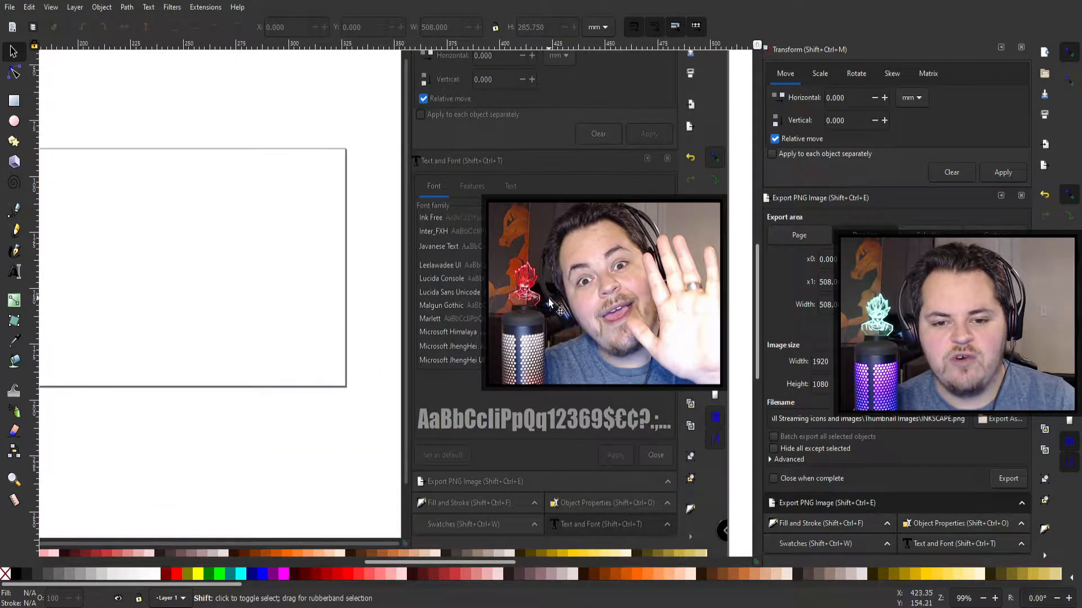
pyautogui.hscroll(4, 524, 301)
pyautogui.hscroll(-1, 450, 304)
pyautogui.scroll(2, 476, 293)
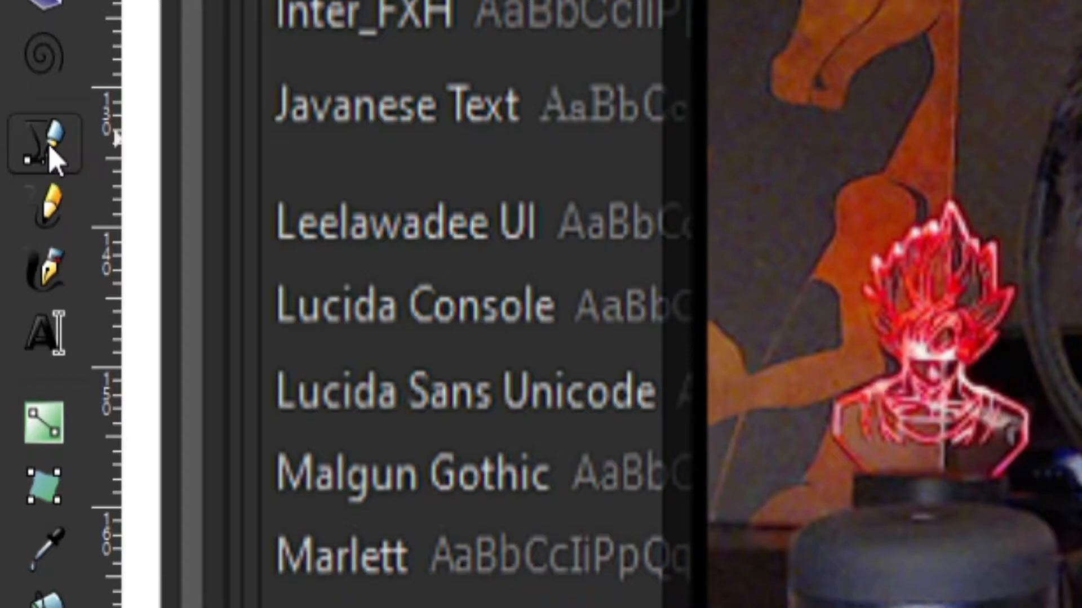
# Step: Start a Pen path at the webcam picture's top-left corner and draw a straight segment along its top edge to the top-right corner
pyautogui.click(49, 147)
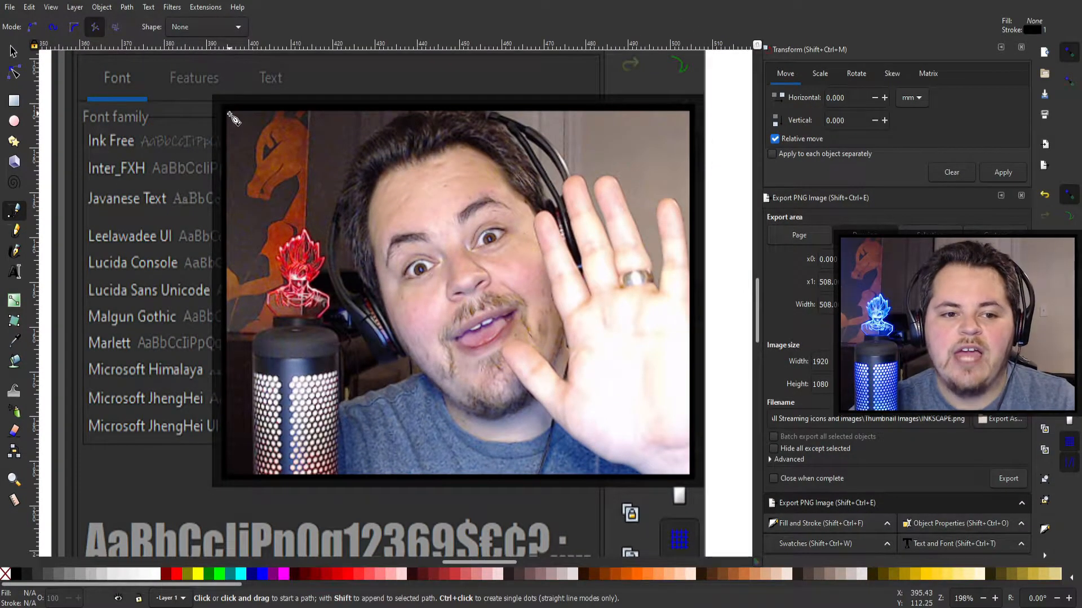
pyautogui.scroll(7, 230, 114)
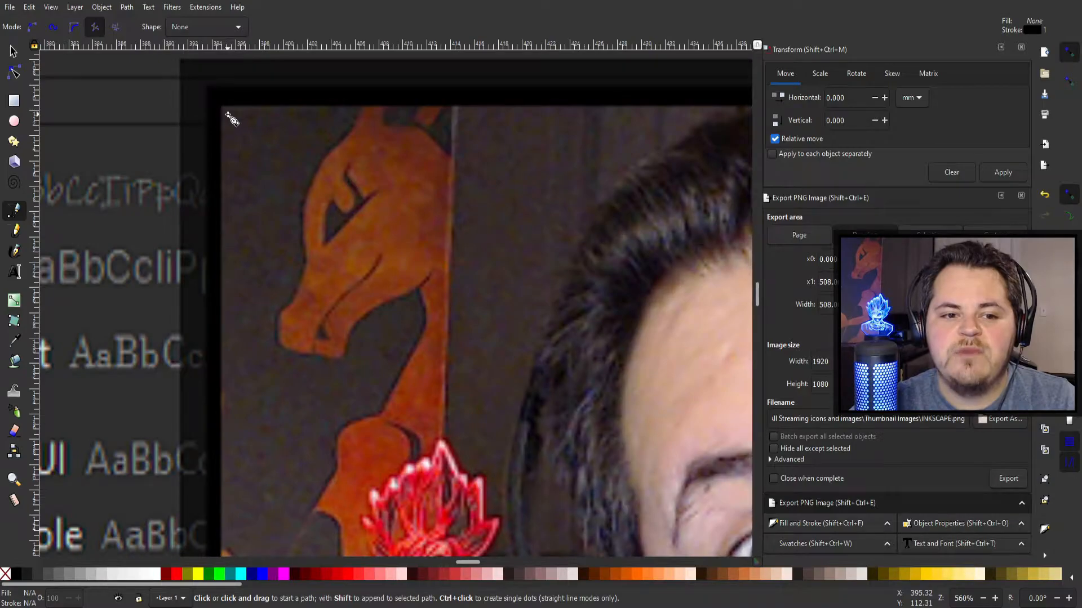
pyautogui.click(203, 83)
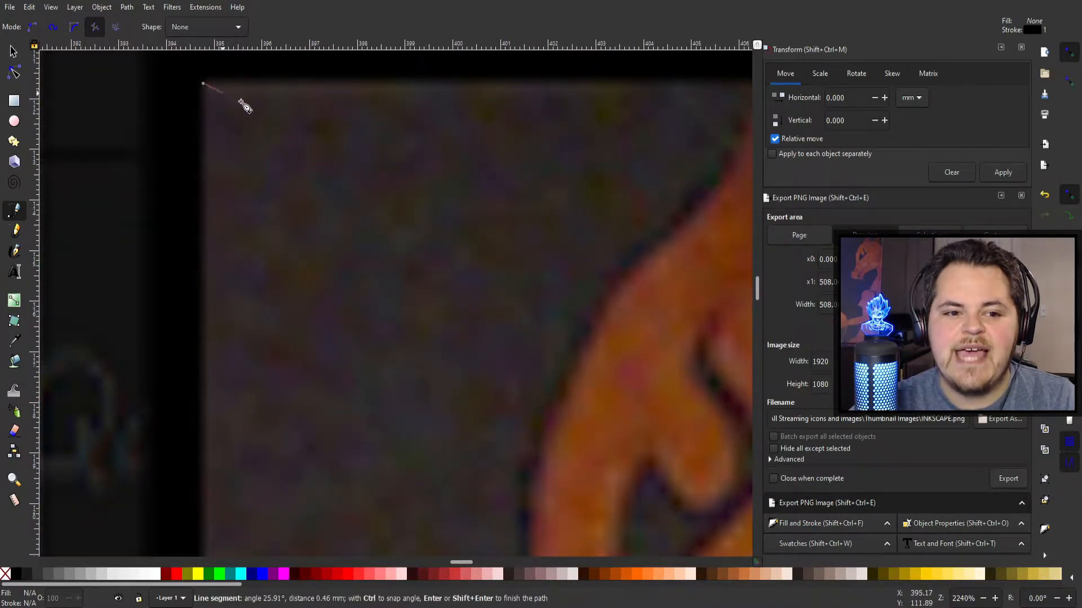
pyautogui.scroll(-6, 286, 142)
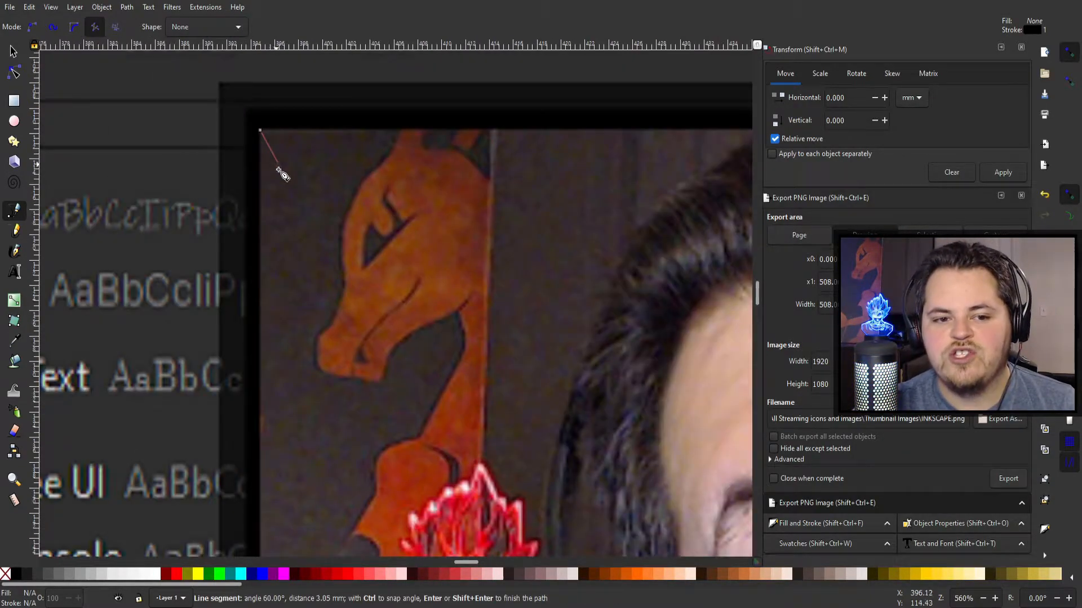
pyautogui.scroll(-1, 337, 185)
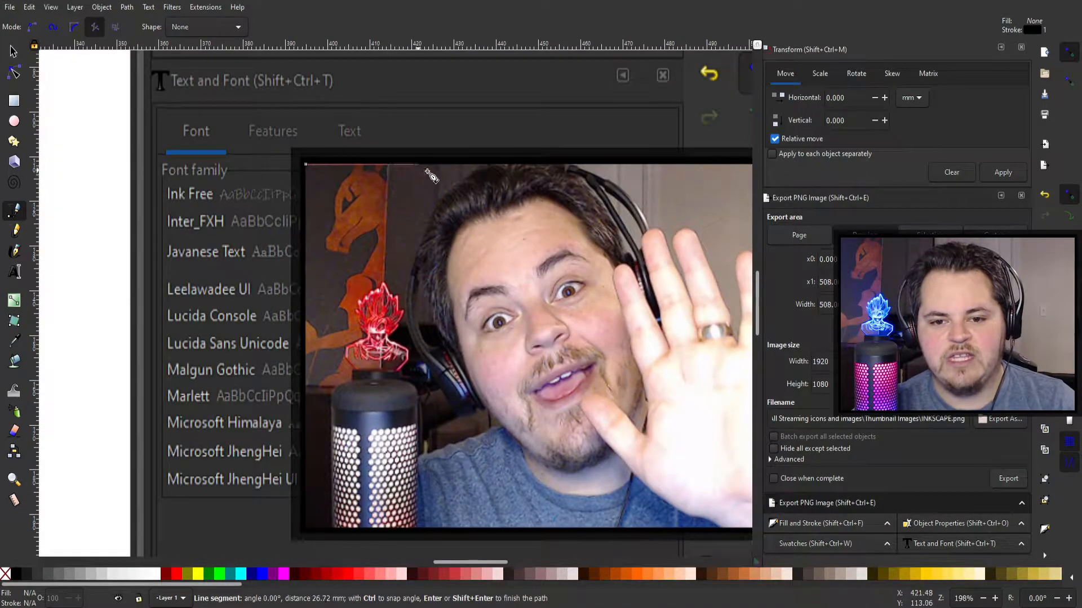
pyautogui.hscroll(6, 536, 158)
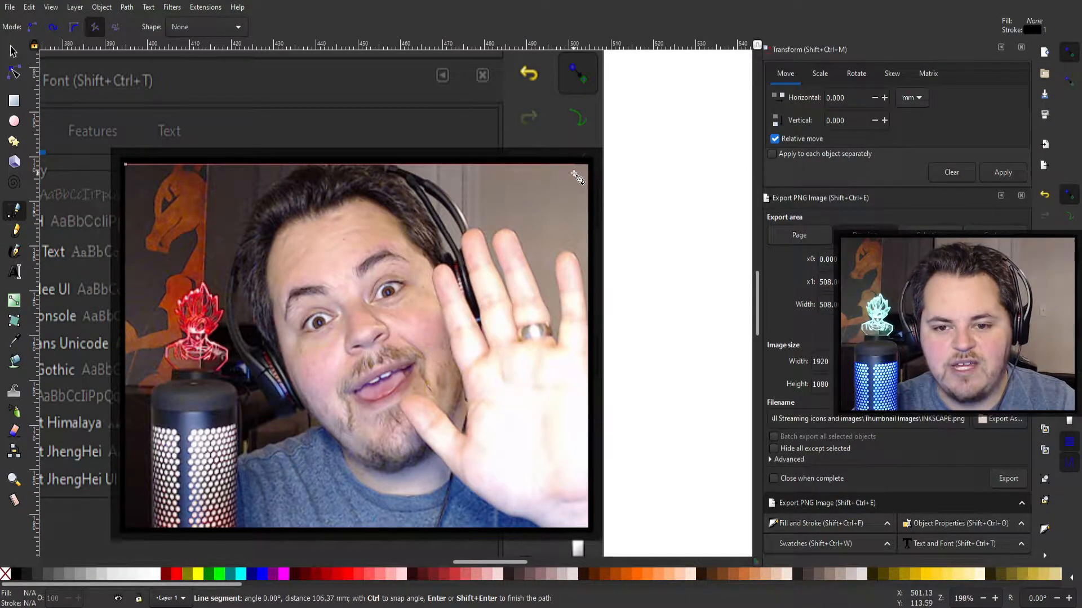
pyautogui.scroll(4, 590, 177)
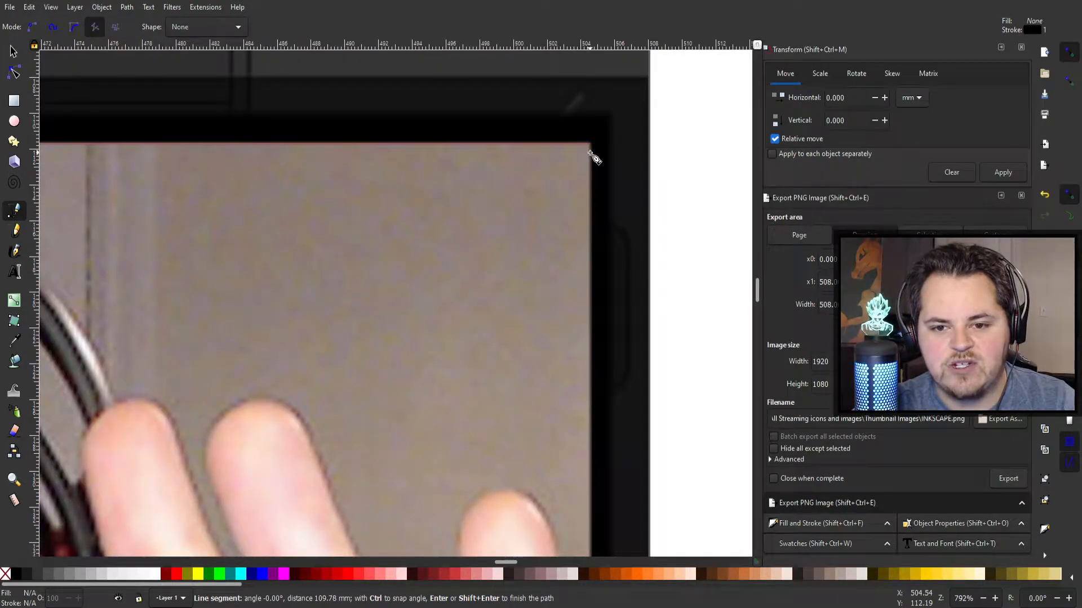
pyautogui.click(589, 148)
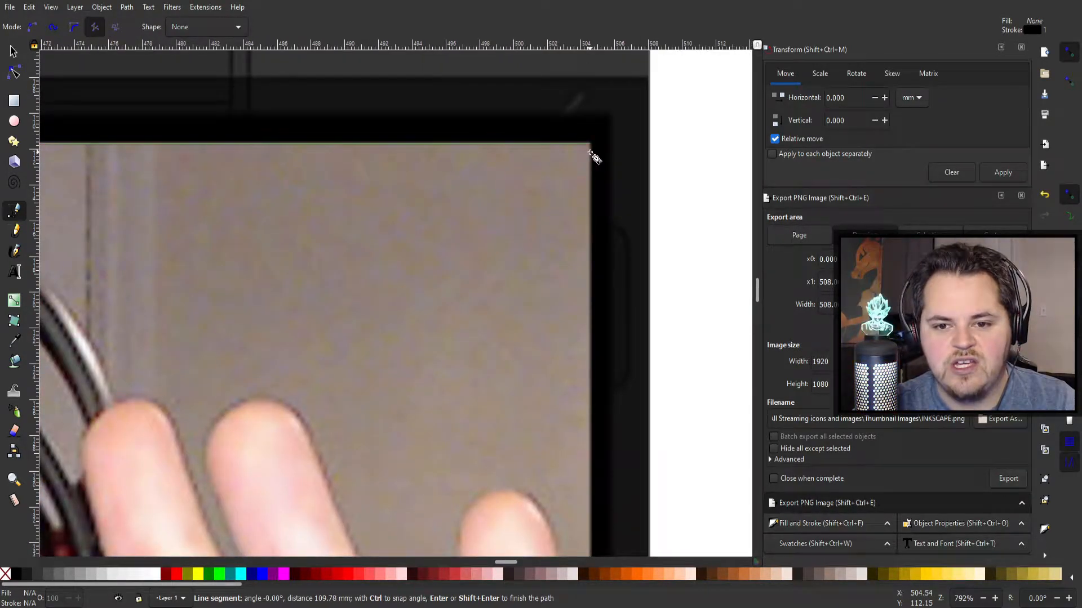
# Step: Continue the path with straight segments through the webcam picture's bottom-right and bottom-left corners and close it at the starting node
pyautogui.scroll(-2, 585, 349)
pyautogui.scroll(-4, 582, 348)
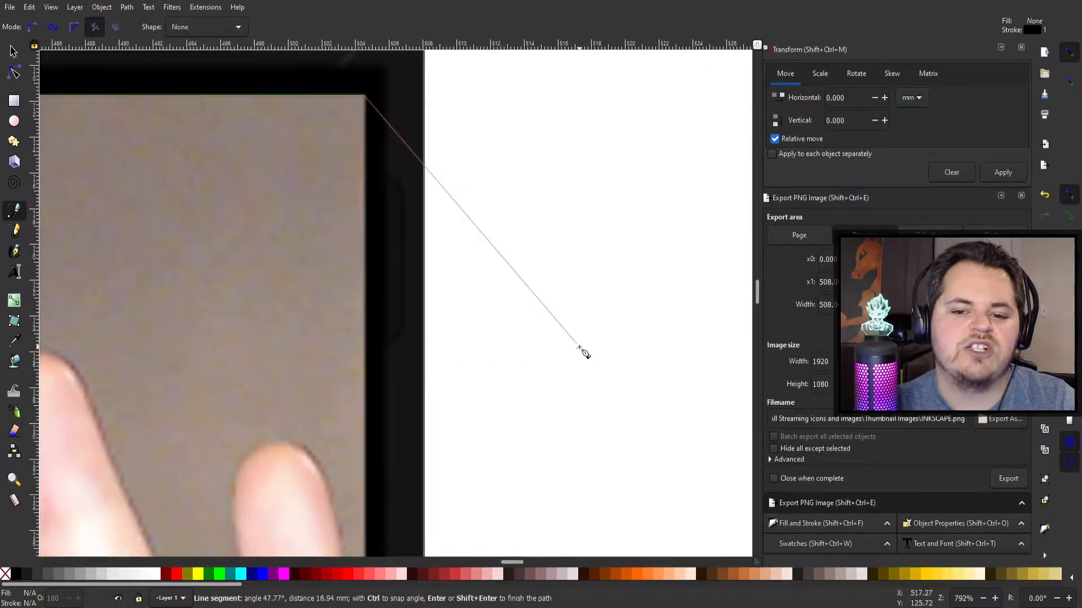
pyautogui.scroll(-10, 477, 398)
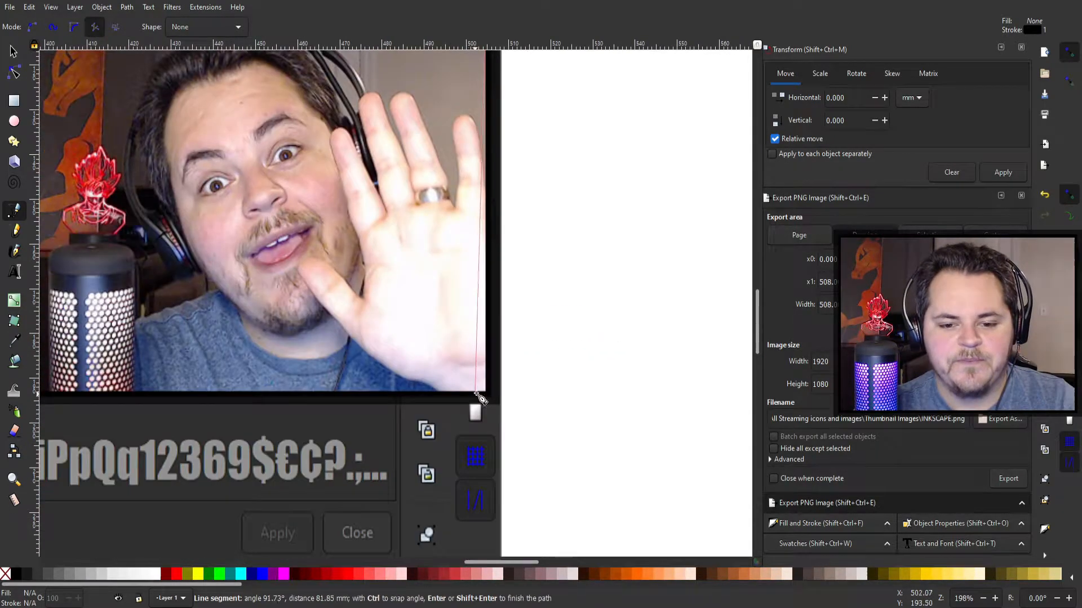
pyautogui.scroll(6, 489, 400)
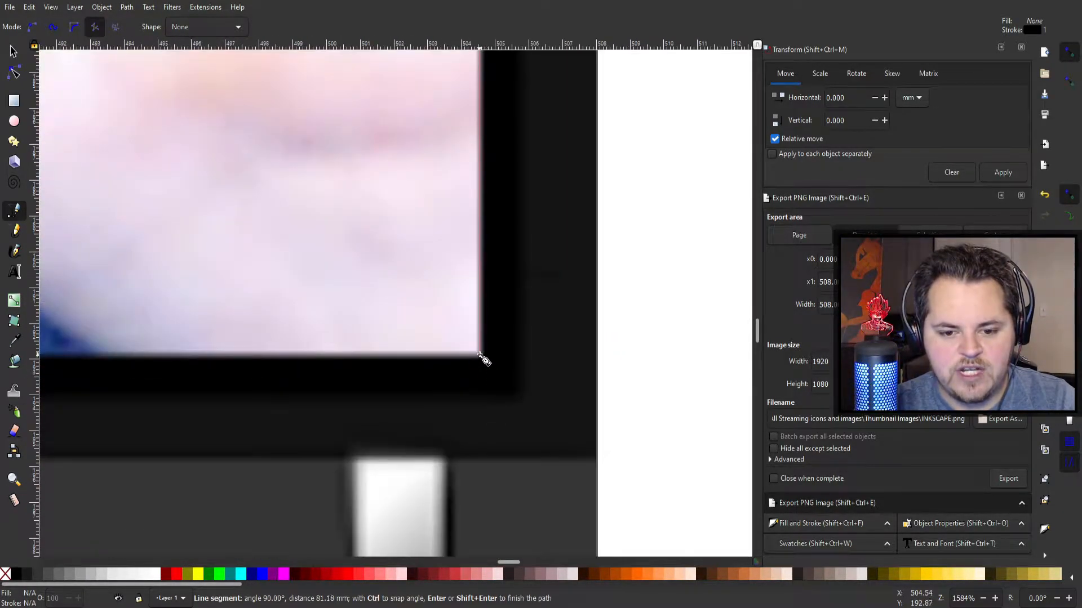
pyautogui.scroll(-6, 478, 358)
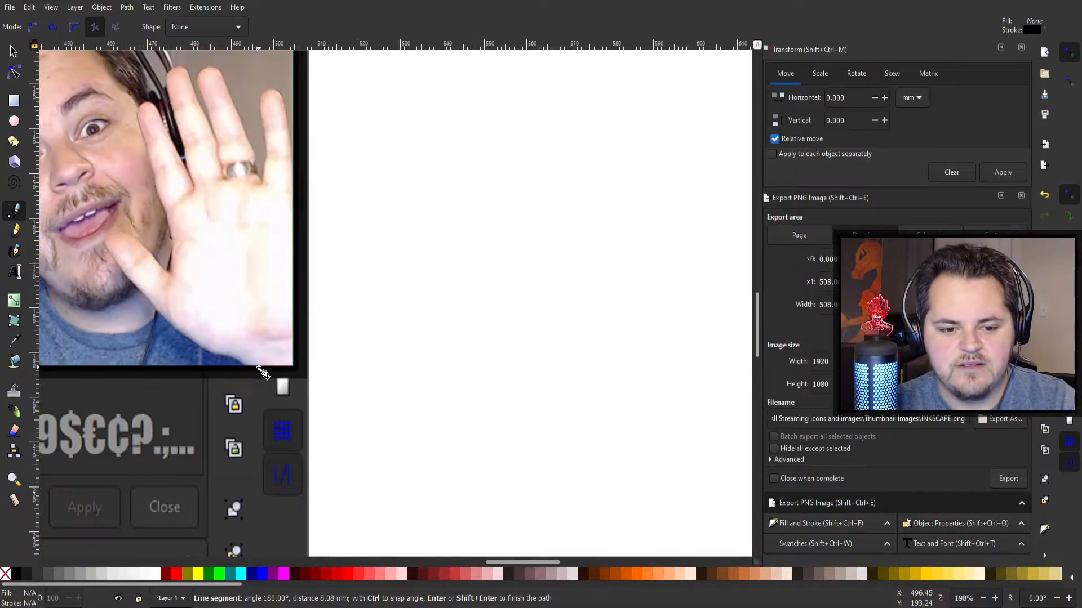
pyautogui.scroll(6, 354, 372)
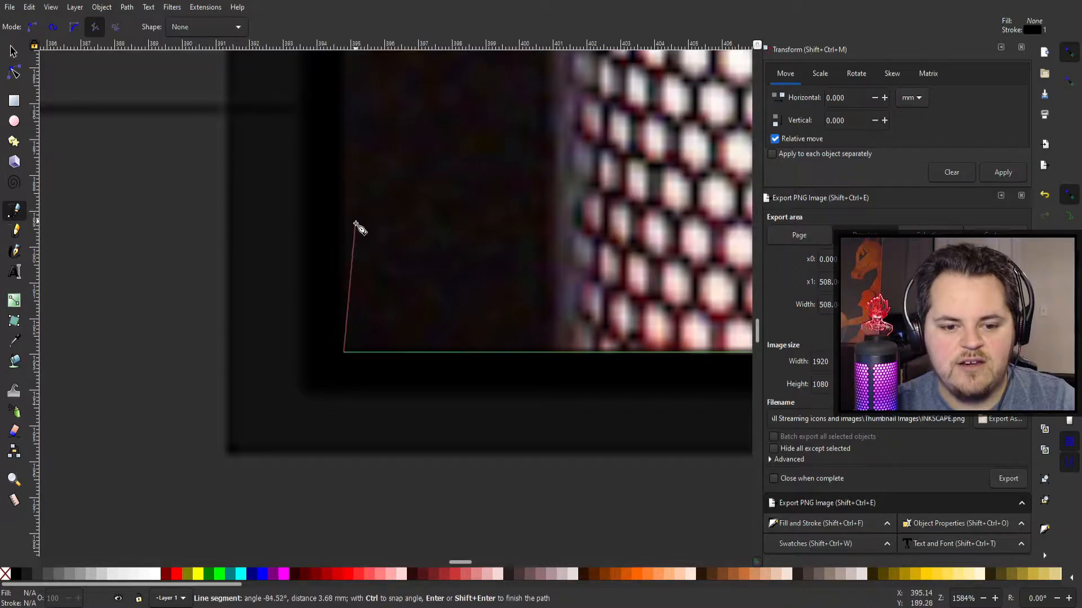
pyautogui.scroll(-6, 352, 249)
pyautogui.scroll(10, 350, 250)
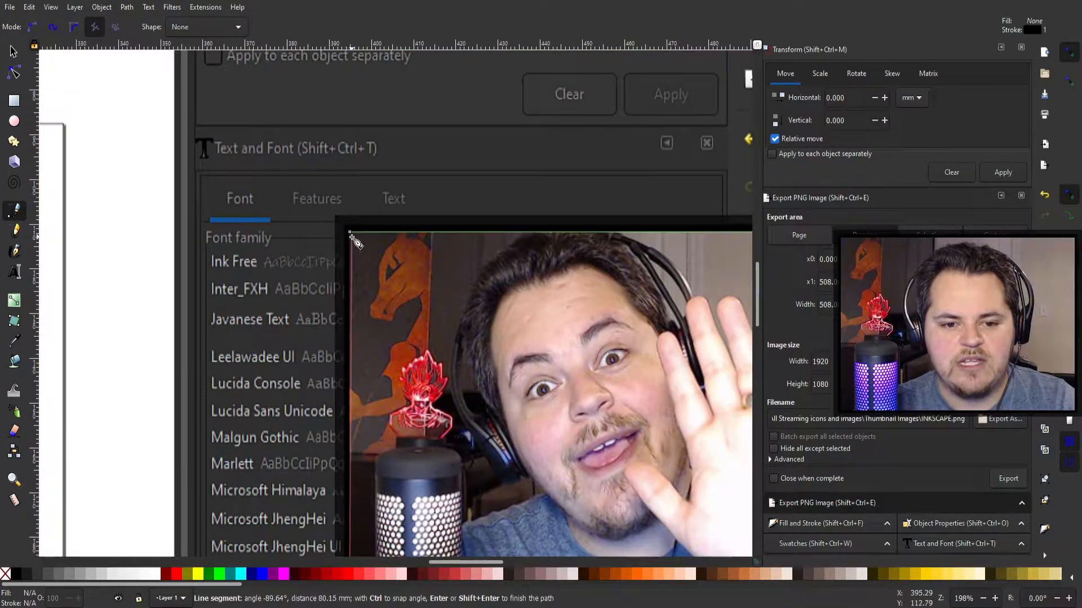
pyautogui.click(350, 233)
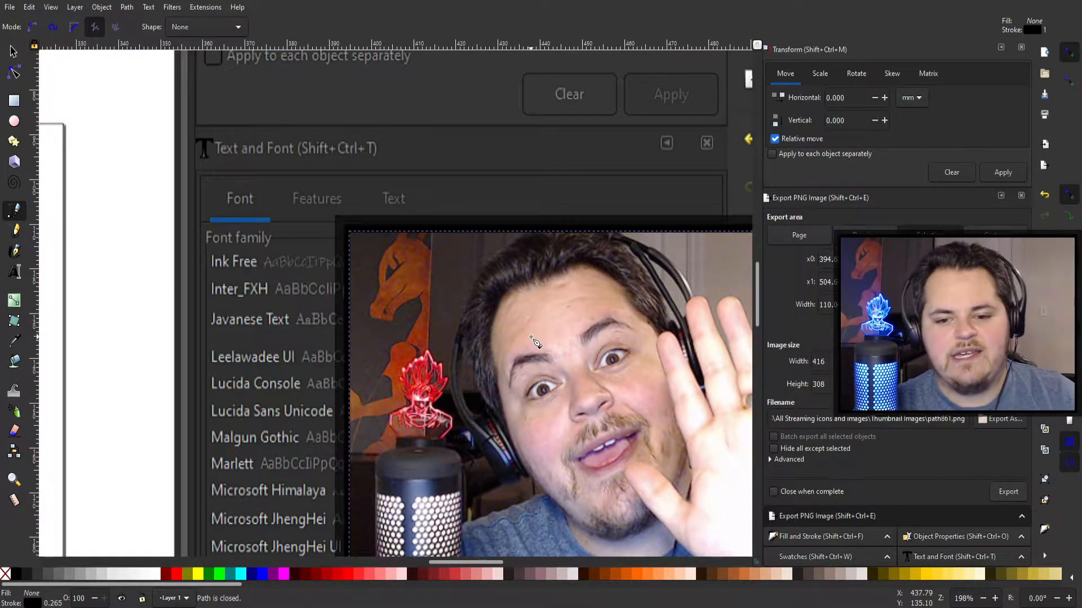
# Step: Give the closed outline around the webcam picture a flat bright yellow stroke colour
pyautogui.scroll(-3, 534, 340)
pyautogui.hscroll(6, 450, 330)
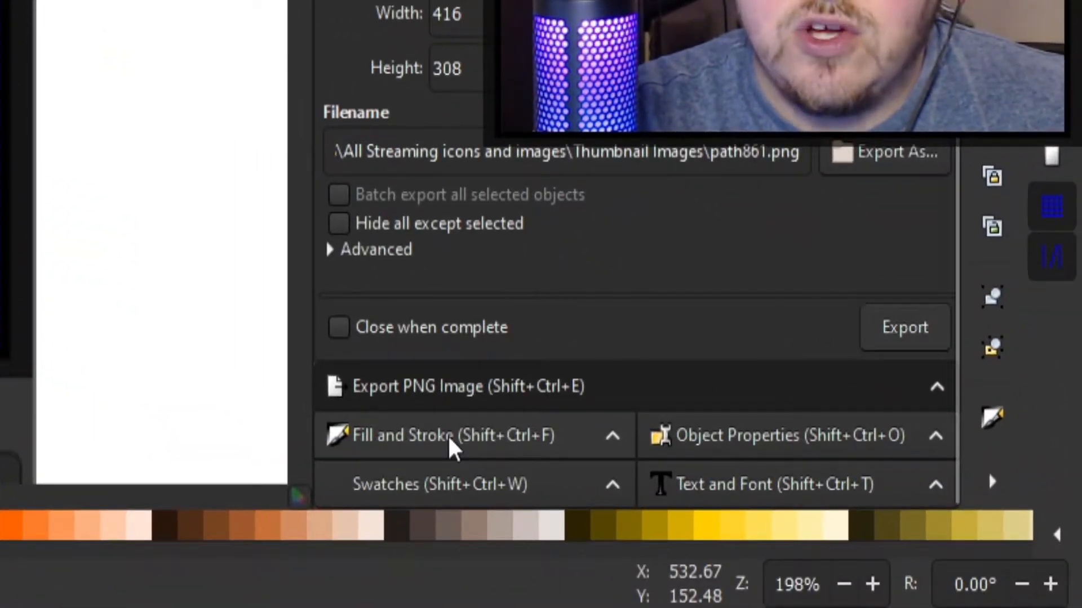
pyautogui.click(450, 437)
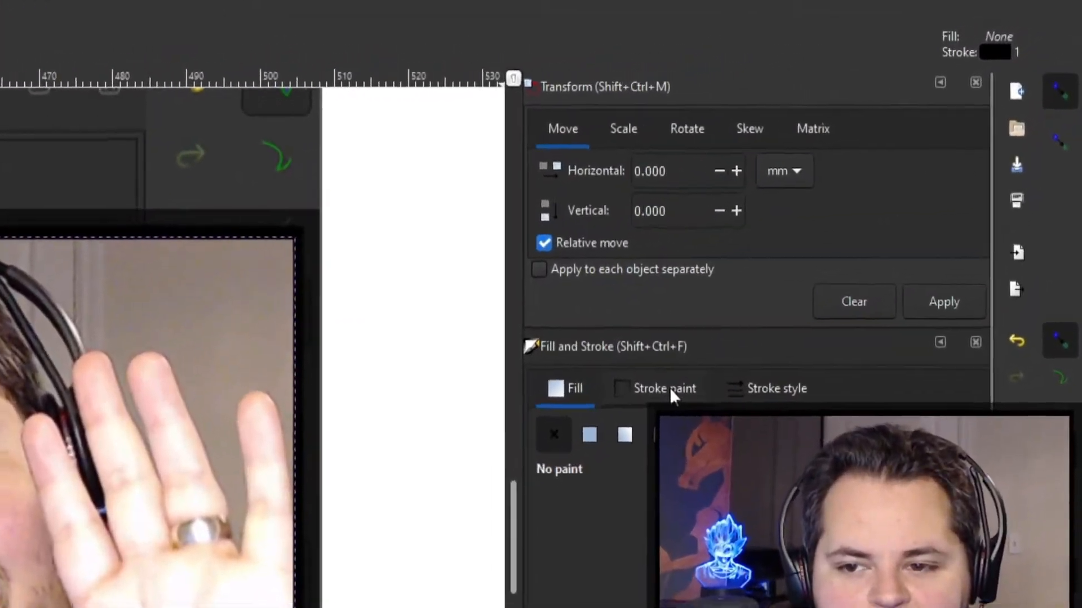
pyautogui.click(670, 387)
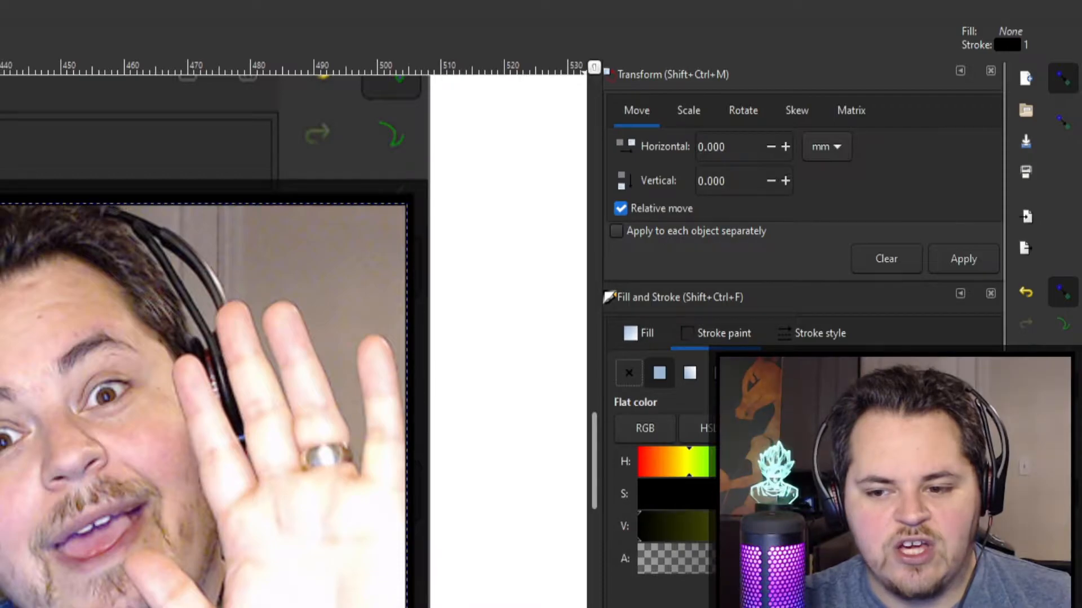
pyautogui.moveTo(812, 527)
pyautogui.mouseDown()
pyautogui.moveTo(890, 527)
pyautogui.moveTo(634, 494)
pyautogui.moveTo(901, 494)
pyautogui.mouseUp()
pyautogui.moveTo(671, 460); pyautogui.dragTo(685, 461)
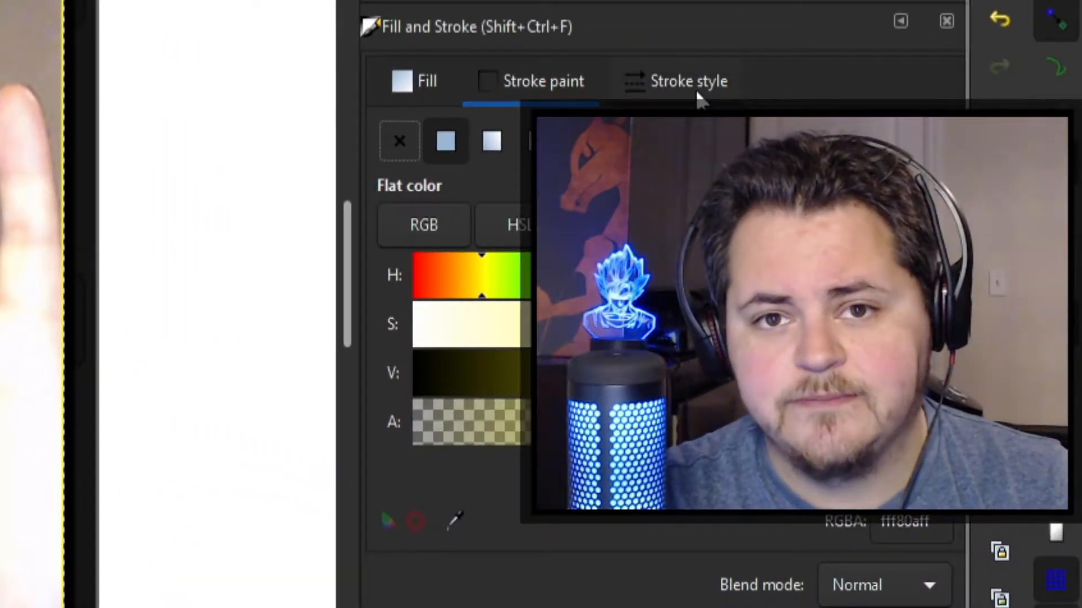
# Step: Set the webcam outline's stroke width to 2 mm
pyautogui.click(696, 95)
pyautogui.moveTo(475, 143); pyautogui.dragTo(502, 144)
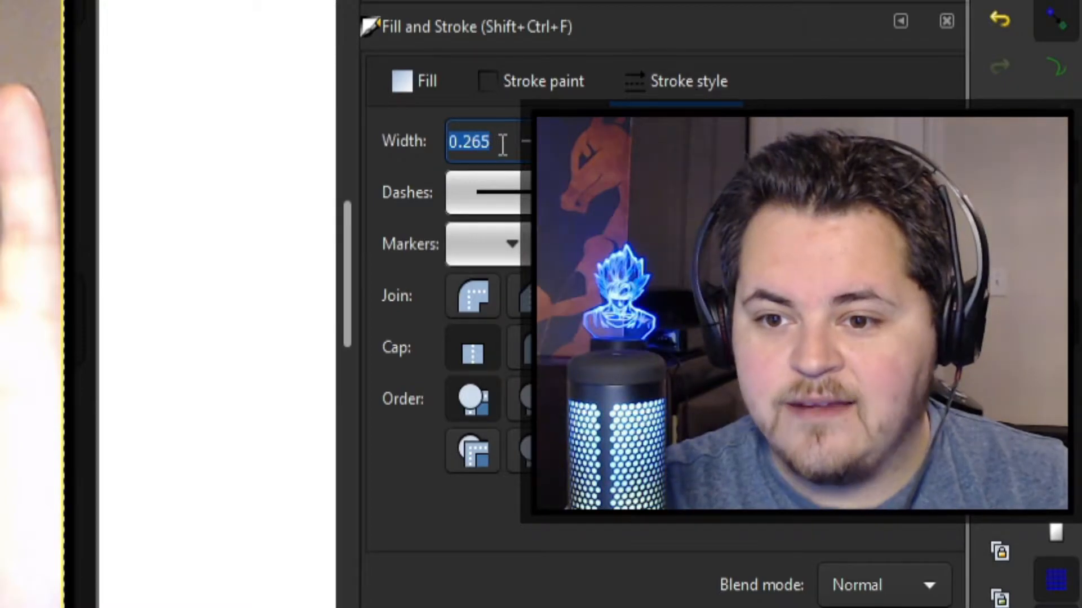
pyautogui.write('2')
pyautogui.press('Return')
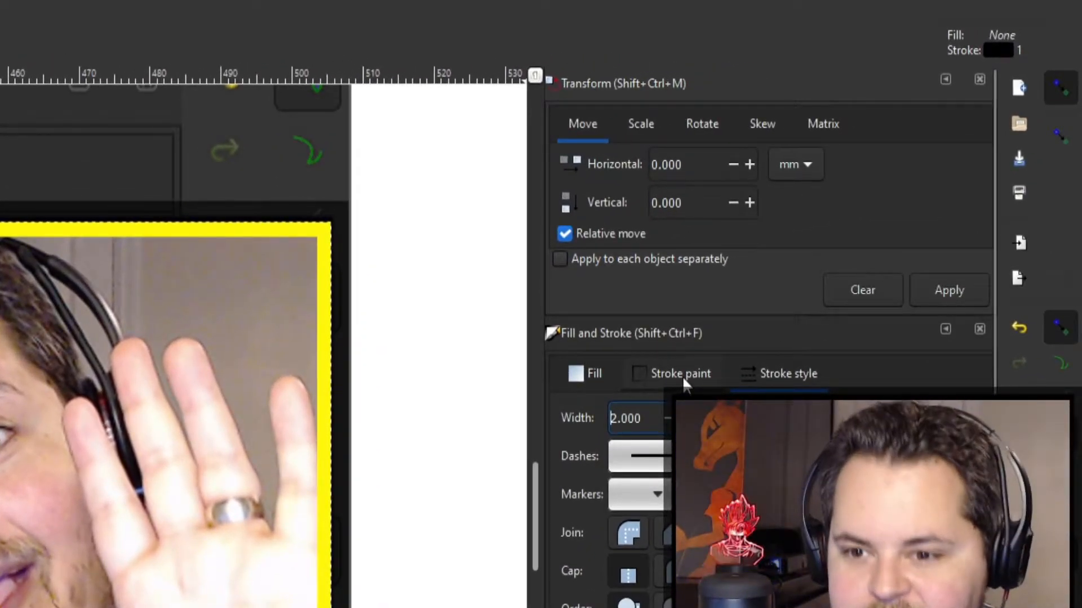
# Step: Change the outline's stroke paint to a linear gradient and show its handles with the Gradient tool
pyautogui.click(681, 375)
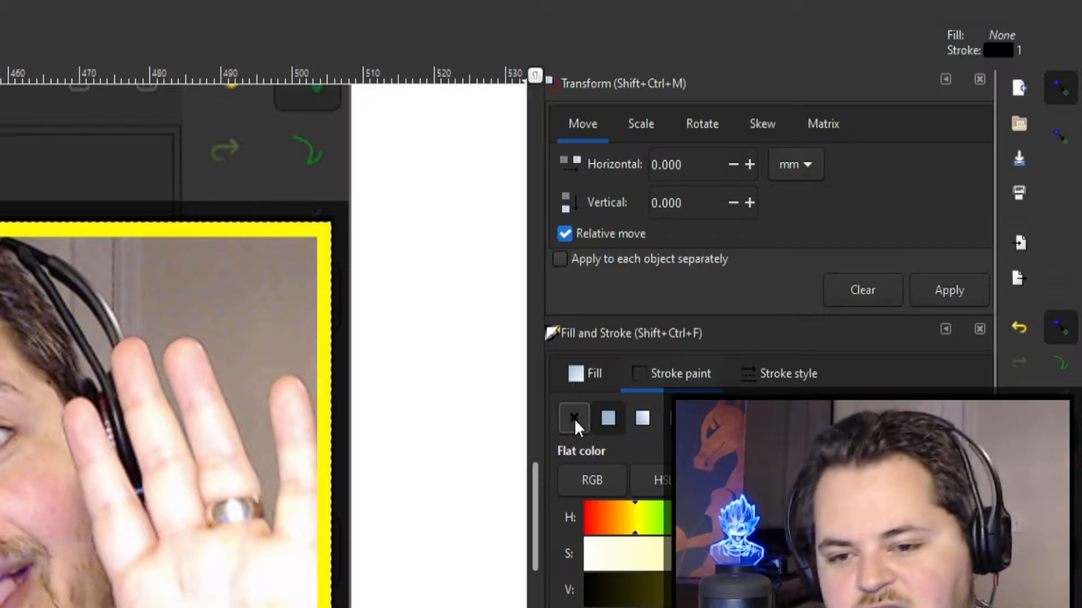
pyautogui.click(645, 416)
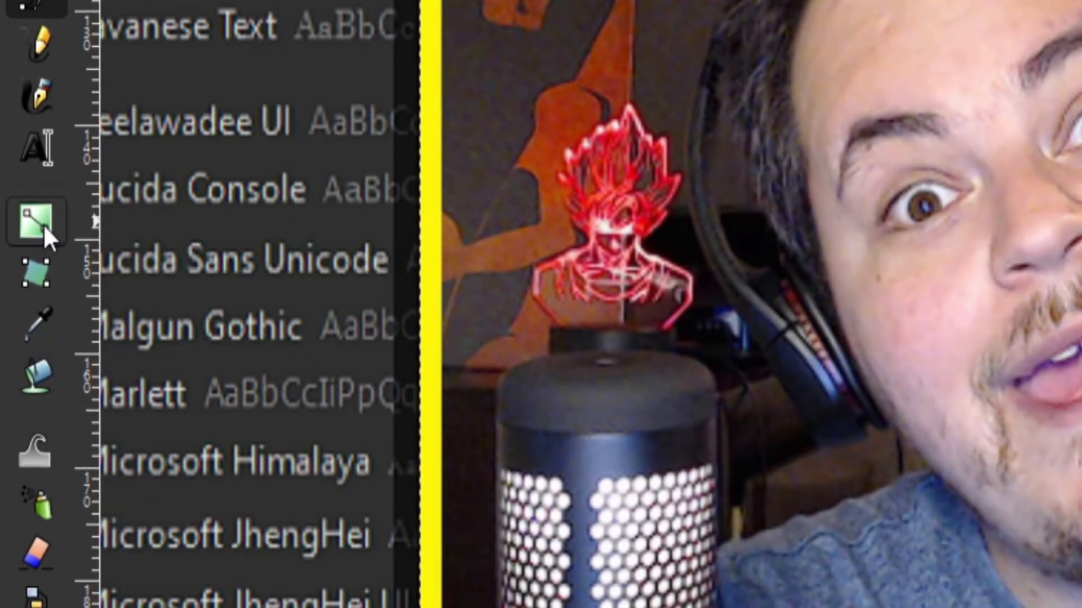
pyautogui.click(43, 225)
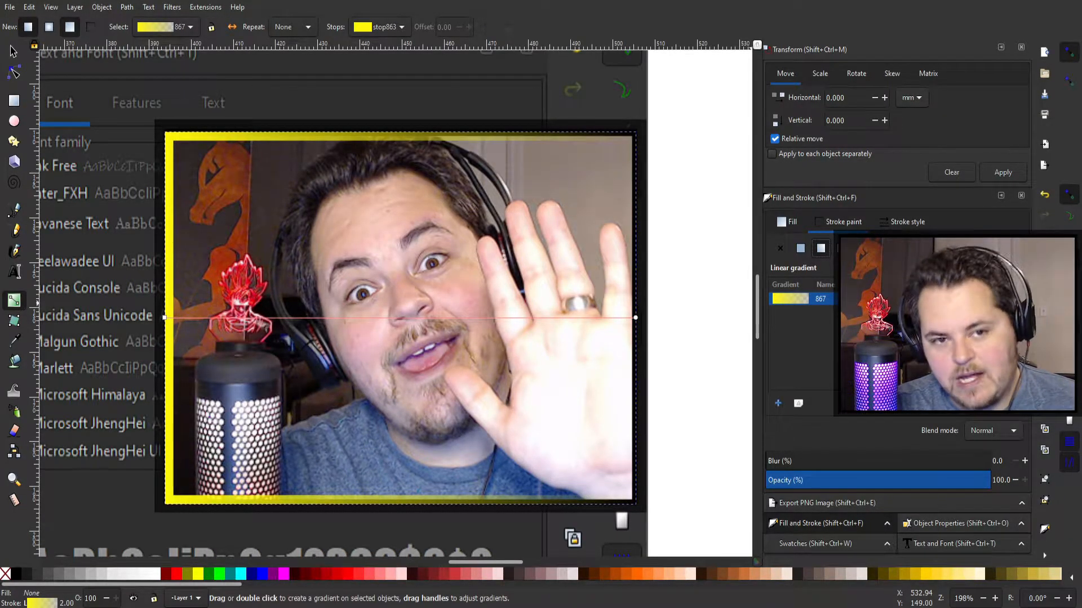
# Step: Recolour the gradient's transparent end stop to bright blue and make it fully opaque
pyautogui.click(636, 319)
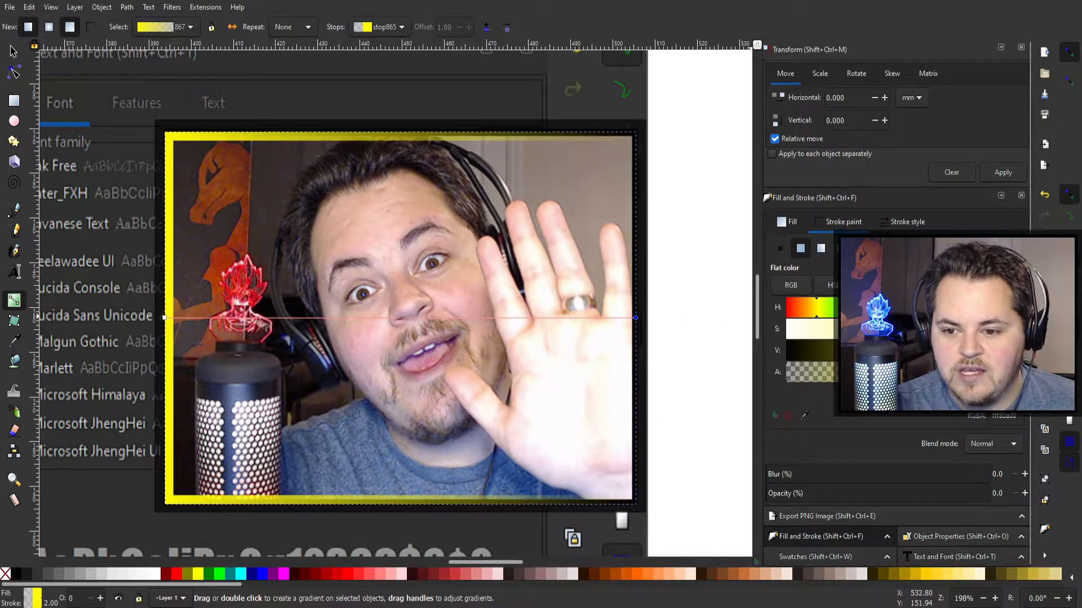
pyautogui.moveTo(800, 309); pyautogui.dragTo(905, 309)
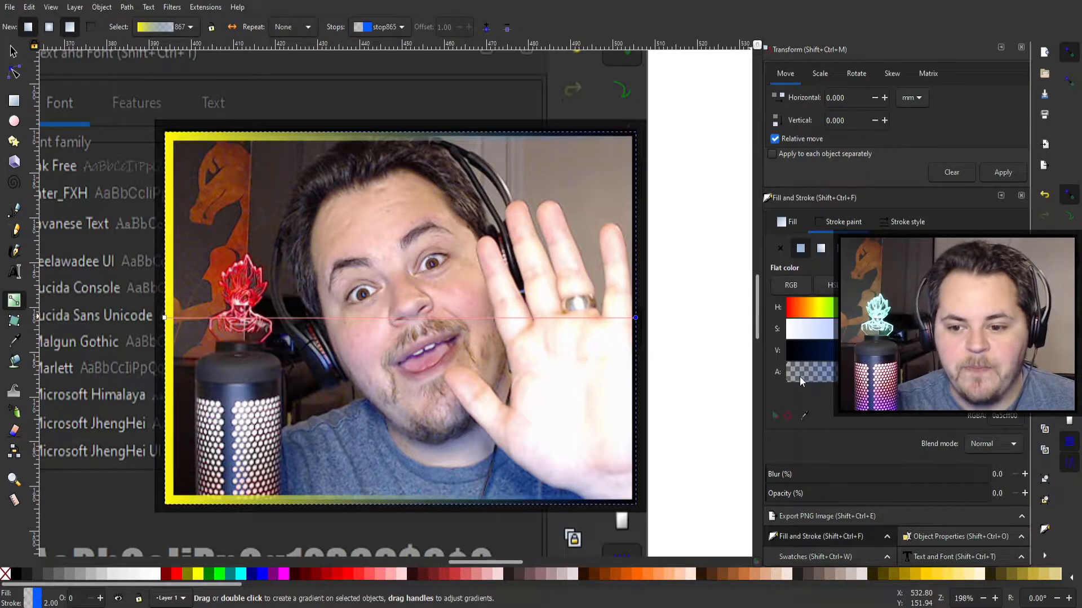
pyautogui.moveTo(799, 380); pyautogui.dragTo(1005, 379)
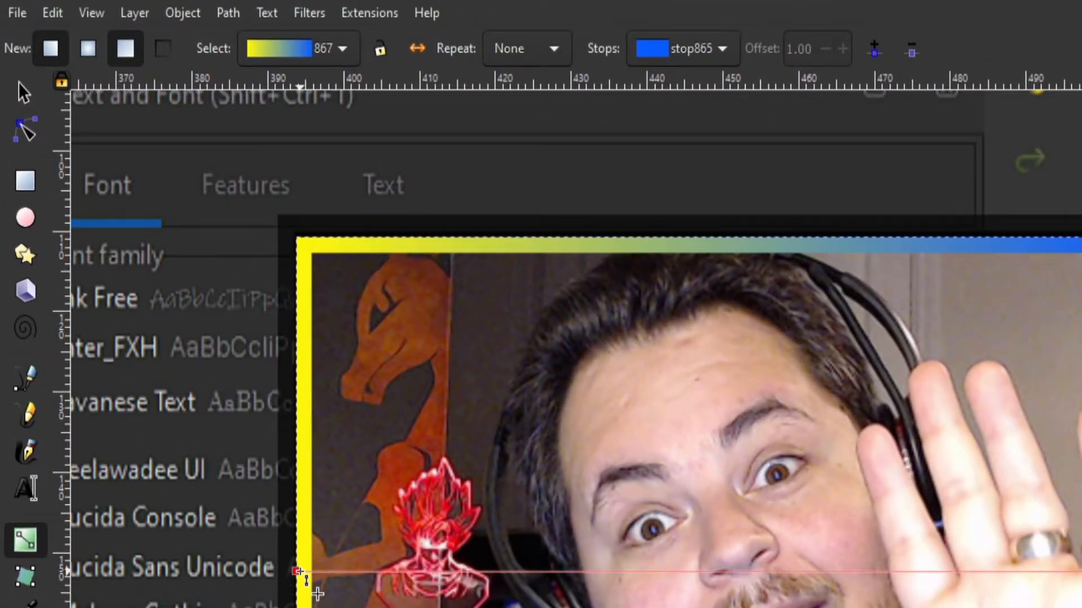
# Step: Turn the stroke gradient vertical, with its yellow stop on the frame's top edge and its blue stop straight below, just past the bottom edge
pyautogui.moveTo(296, 572); pyautogui.dragTo(710, 237)
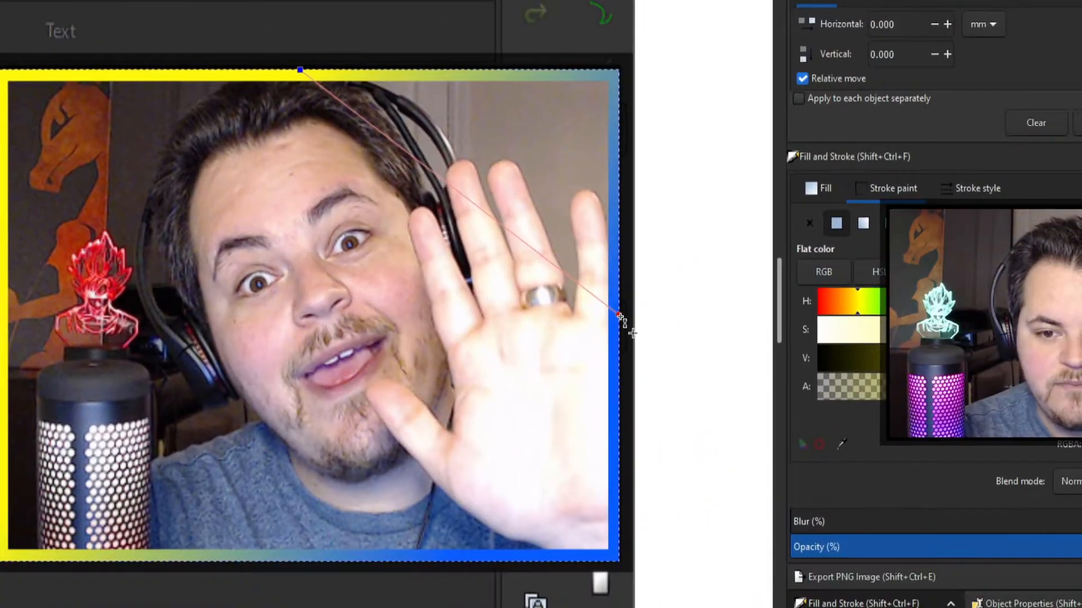
pyautogui.moveTo(619, 316); pyautogui.dragTo(320, 410)
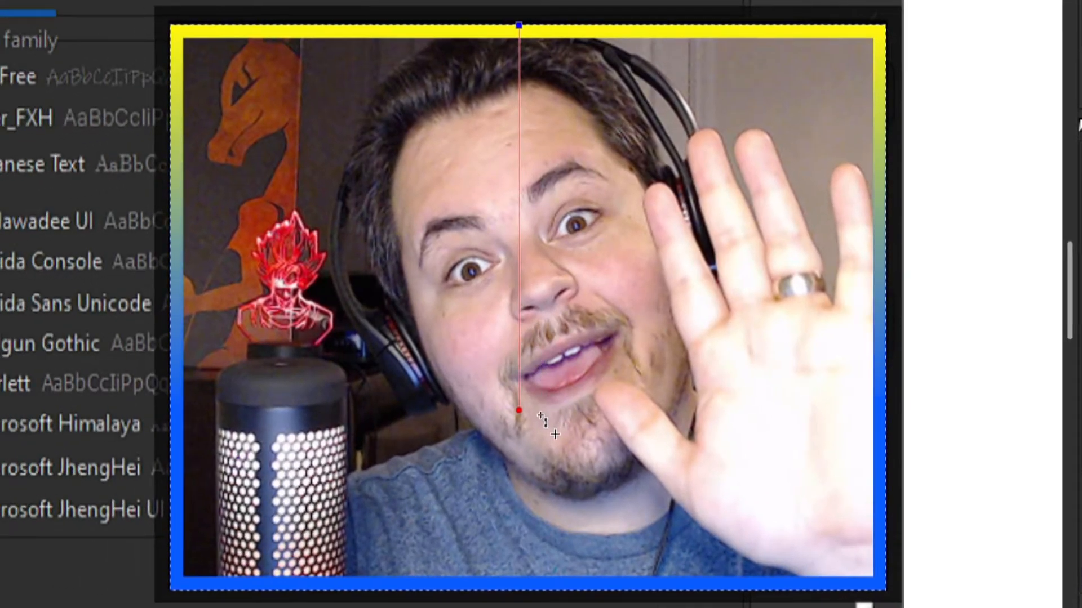
pyautogui.moveTo(541, 415); pyautogui.dragTo(519, 607)
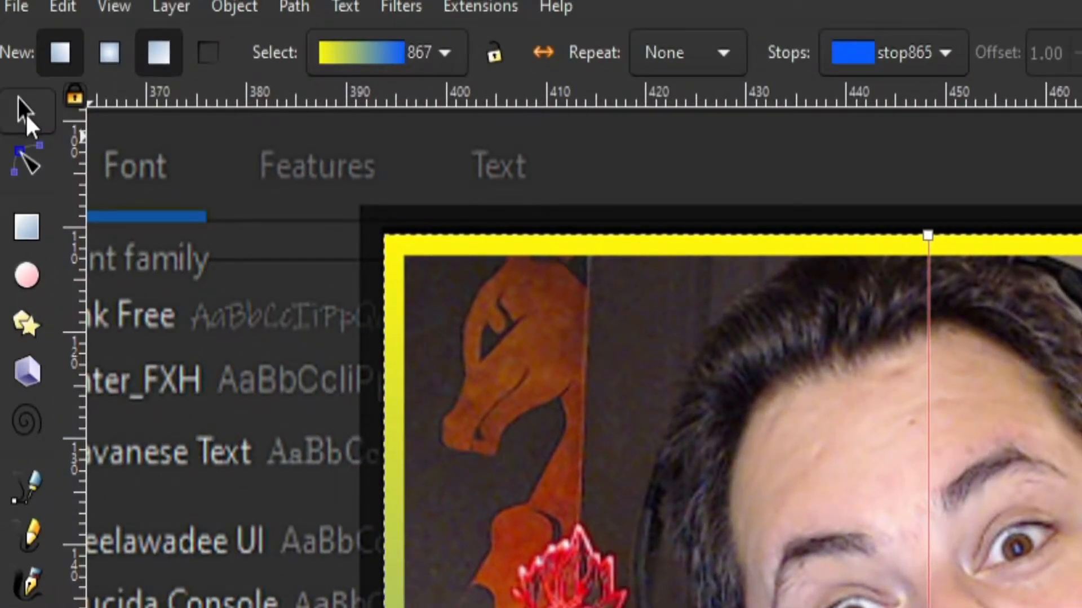
# Step: Return to the Selector tool and select the embedded 1920 × 1080 screenshot behind the gradient frame
pyautogui.click(25, 113)
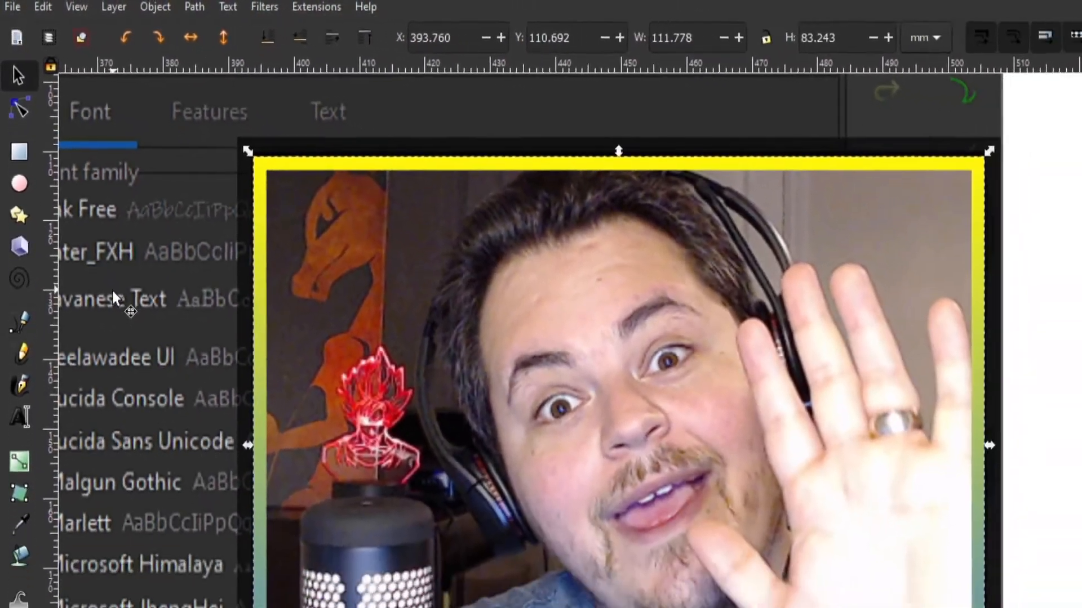
pyautogui.scroll(-5, 141, 330)
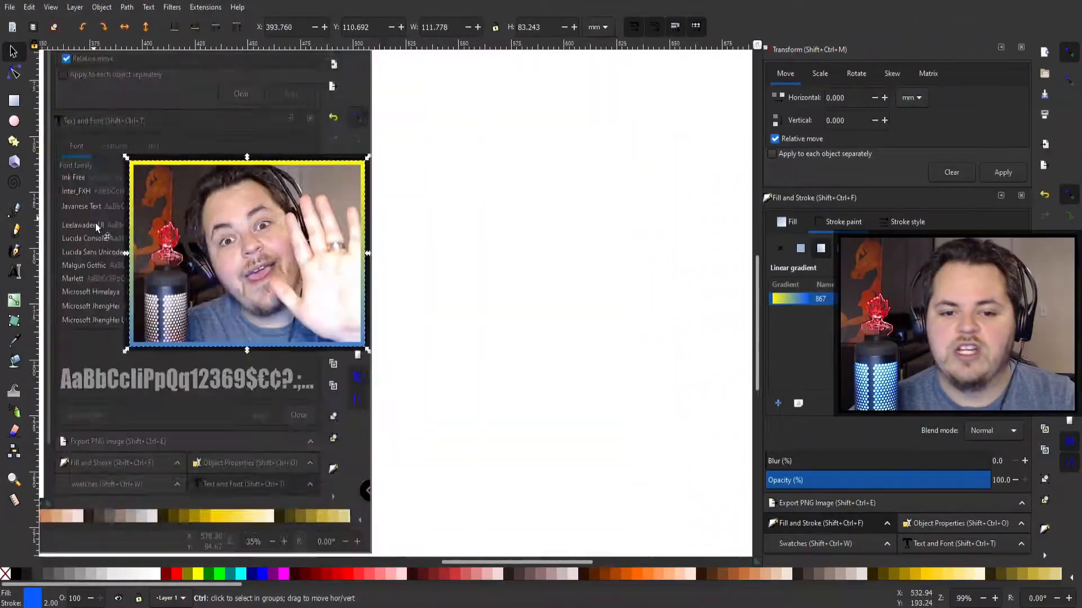
pyautogui.hscroll(-14, 361, 454)
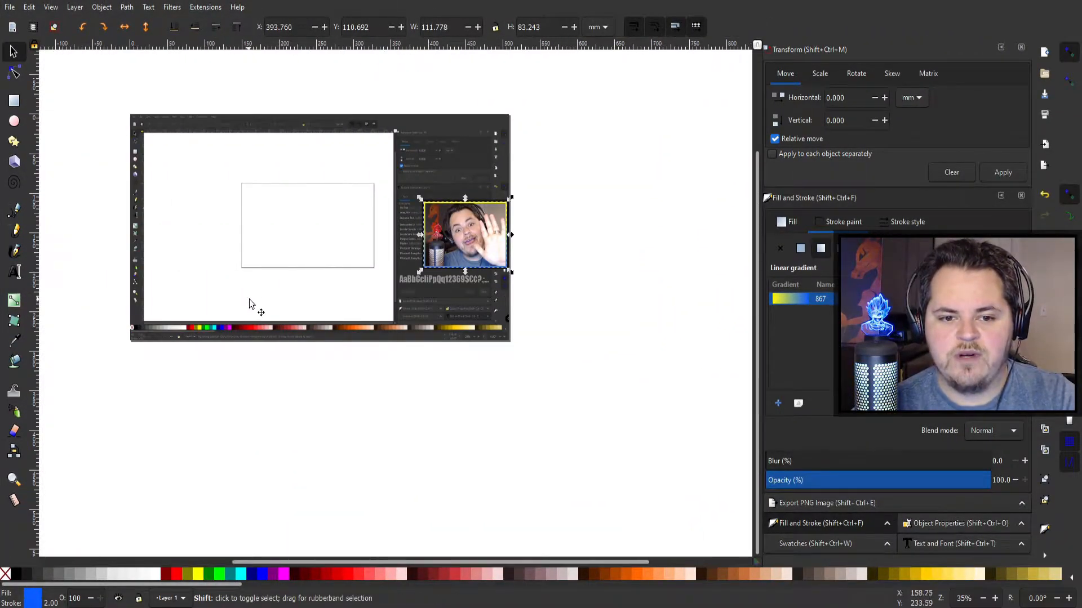
pyautogui.hscroll(-5, 251, 304)
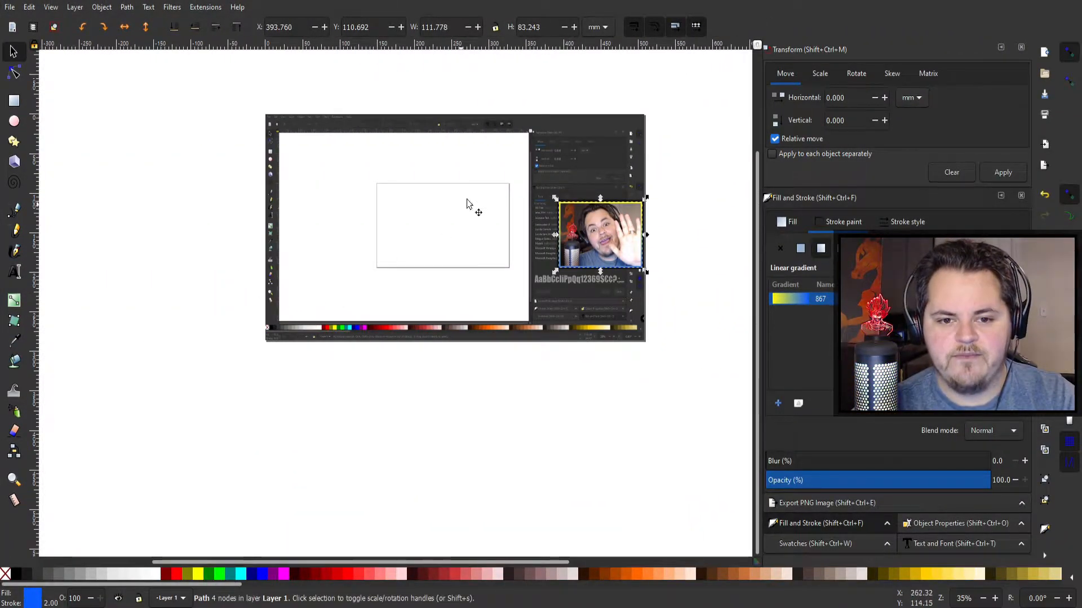
pyautogui.click(465, 157)
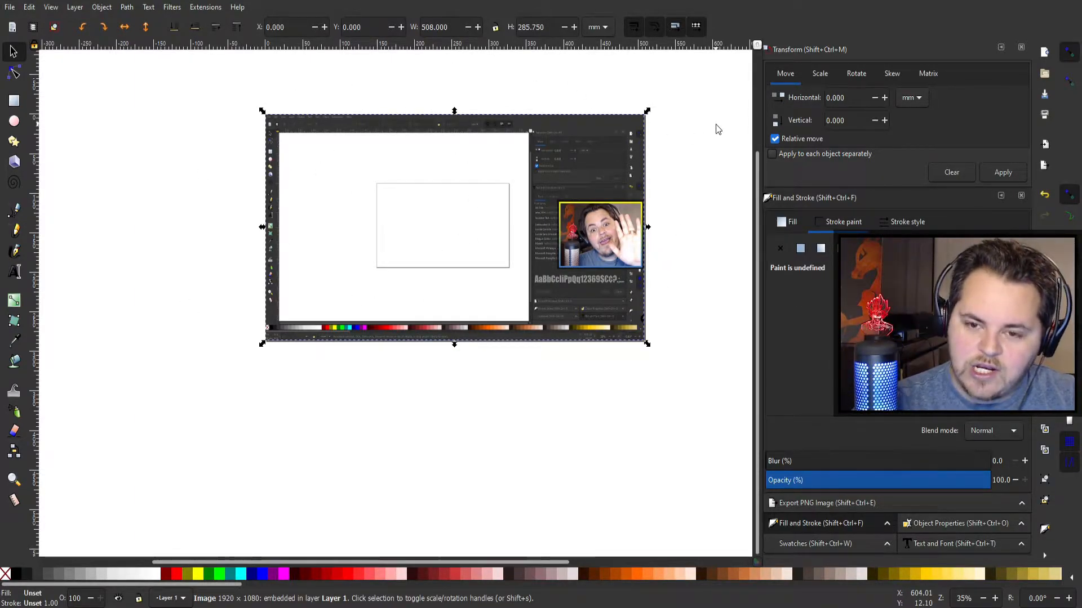
# Step: Delete the embedded screenshot behind the gradient frame and set the PNG export area to the whole page
pyautogui.press('Delete')
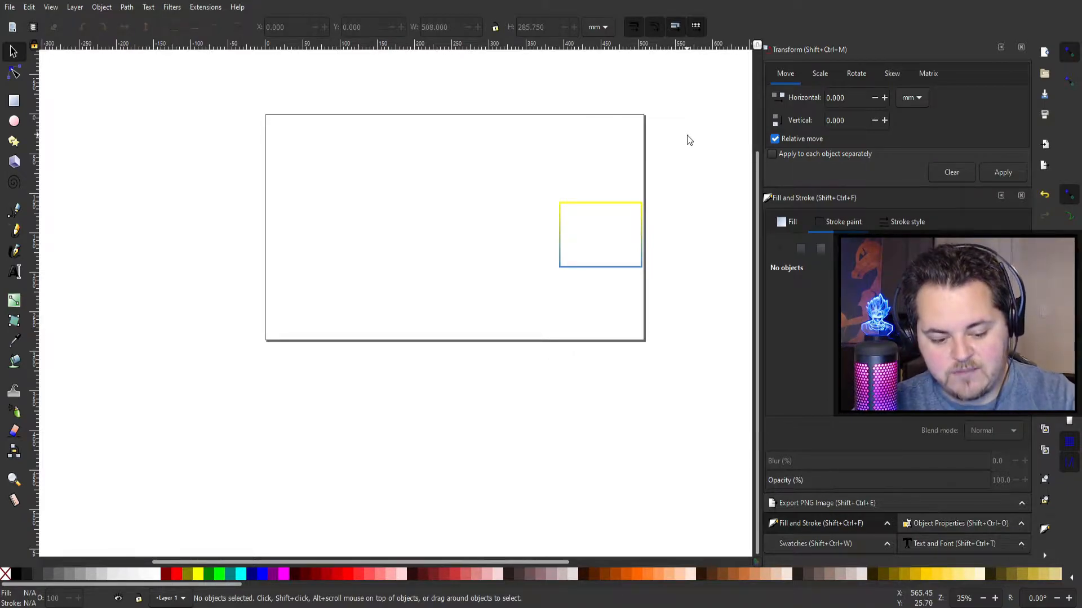
pyautogui.hotkey('shift', 'ctrl', 'e')
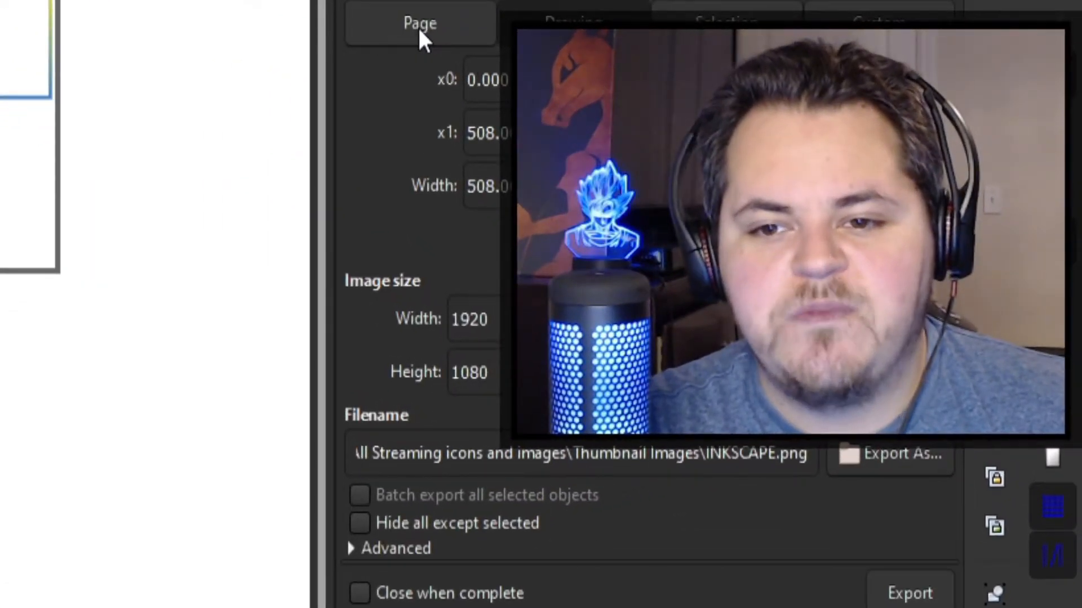
pyautogui.click(419, 28)
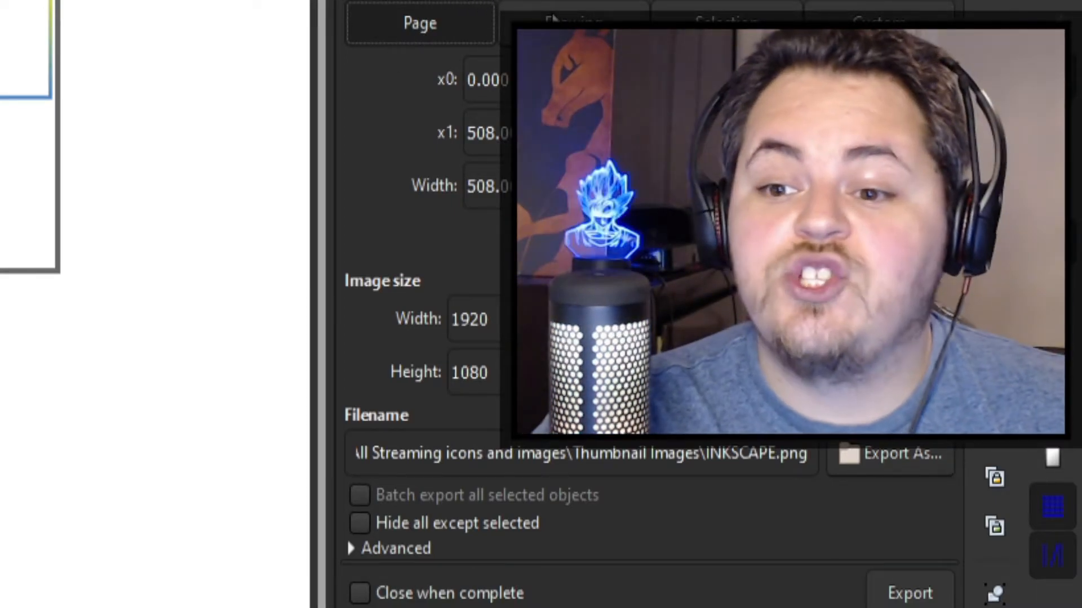
pyautogui.click(553, 19)
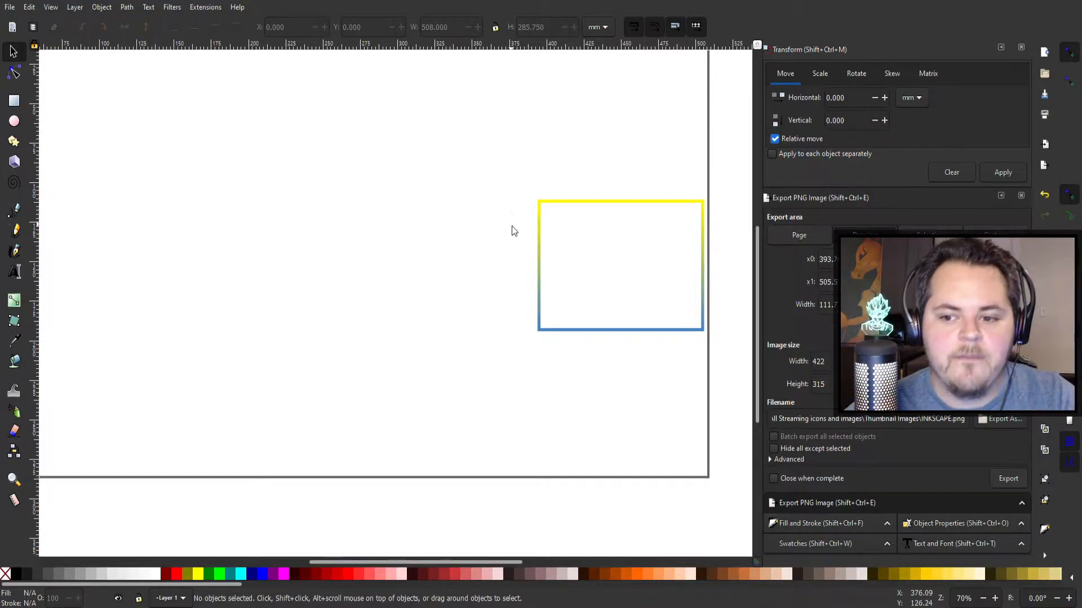
pyautogui.scroll(-1, 512, 228)
pyautogui.click(809, 232)
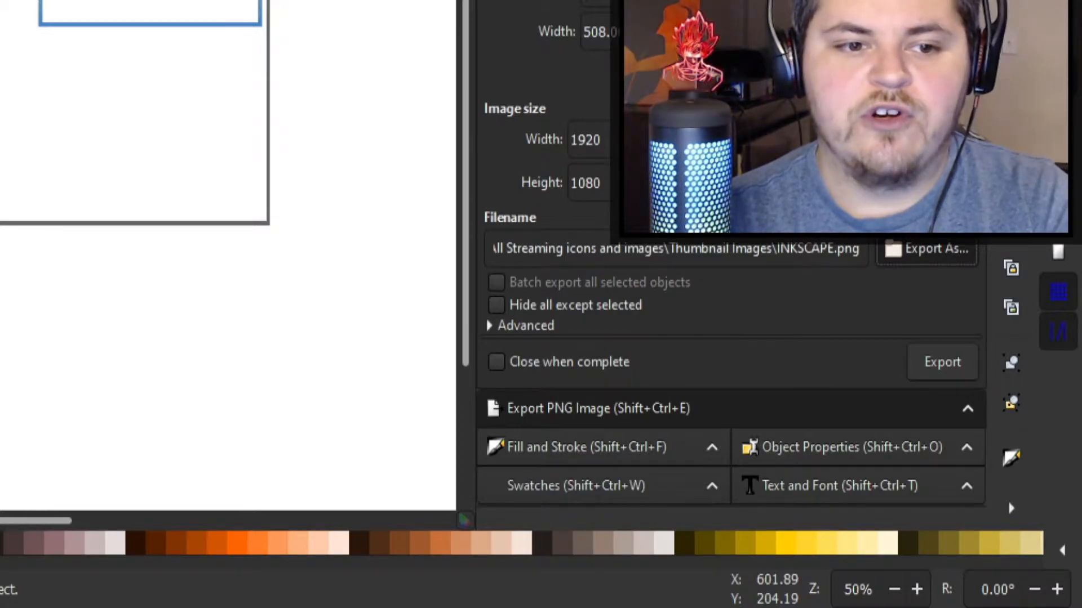
# Step: Export the whole page at 1920 × 1080 as INKSCAPE BORDER 1.png and the drawing area alone as INKSCAPE BORDER 2.png
pyautogui.press('Return')
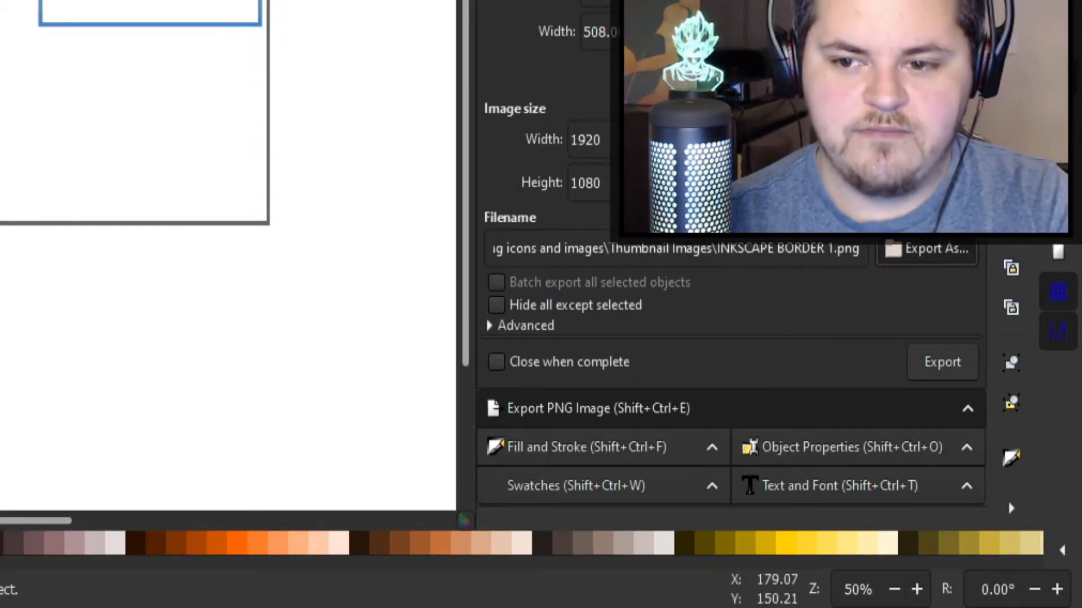
pyautogui.click(947, 363)
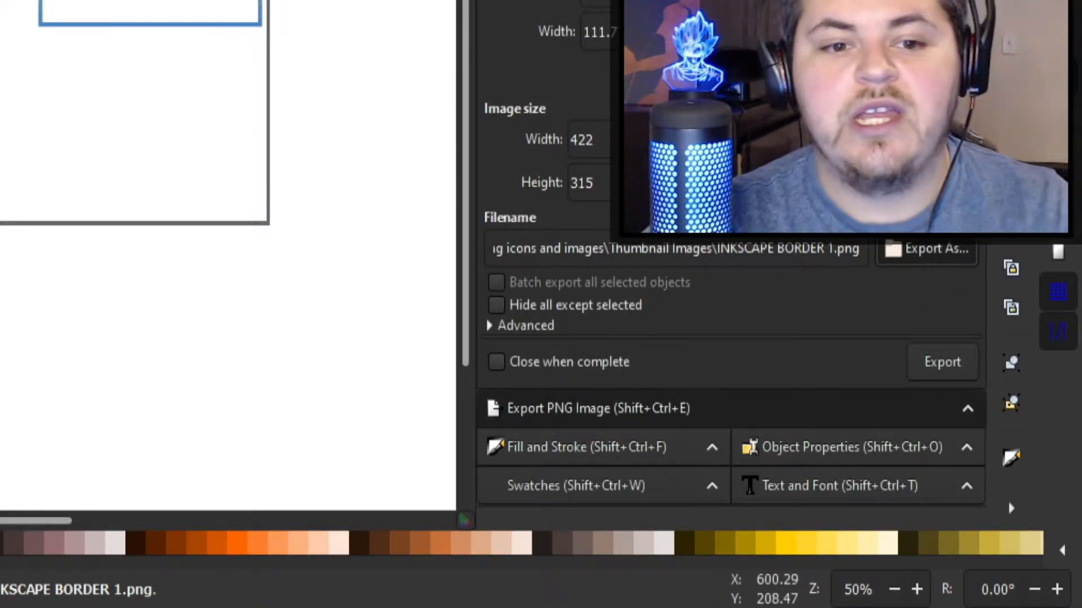
pyautogui.press('Return')
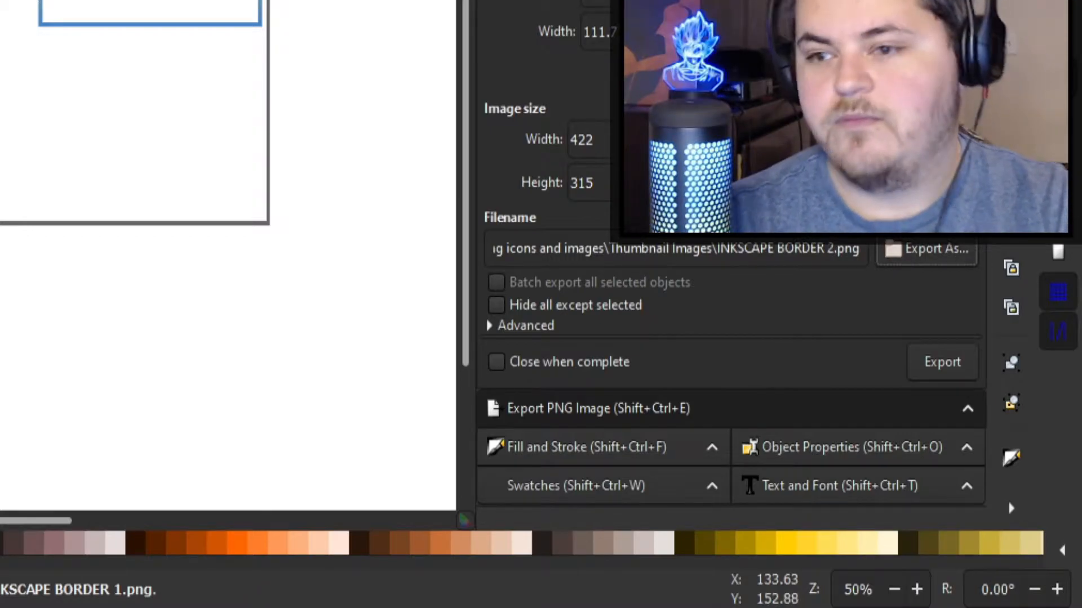
pyautogui.click(936, 365)
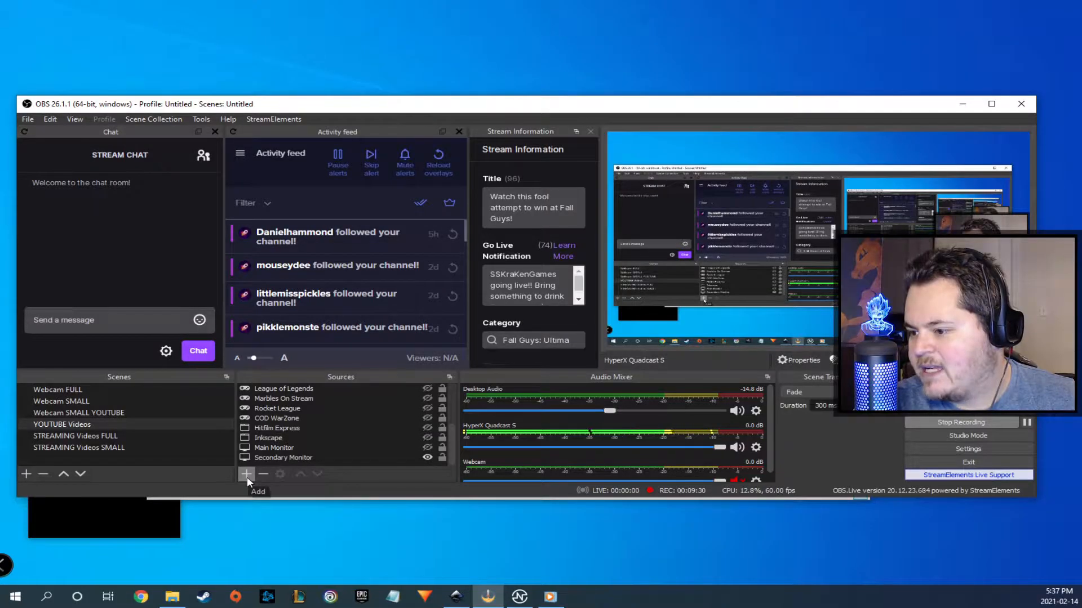
# Step: In OBS, add a new image source named INKSCAPE BORDER 2 to the YOUTUBE Videos scene
pyautogui.click(247, 476)
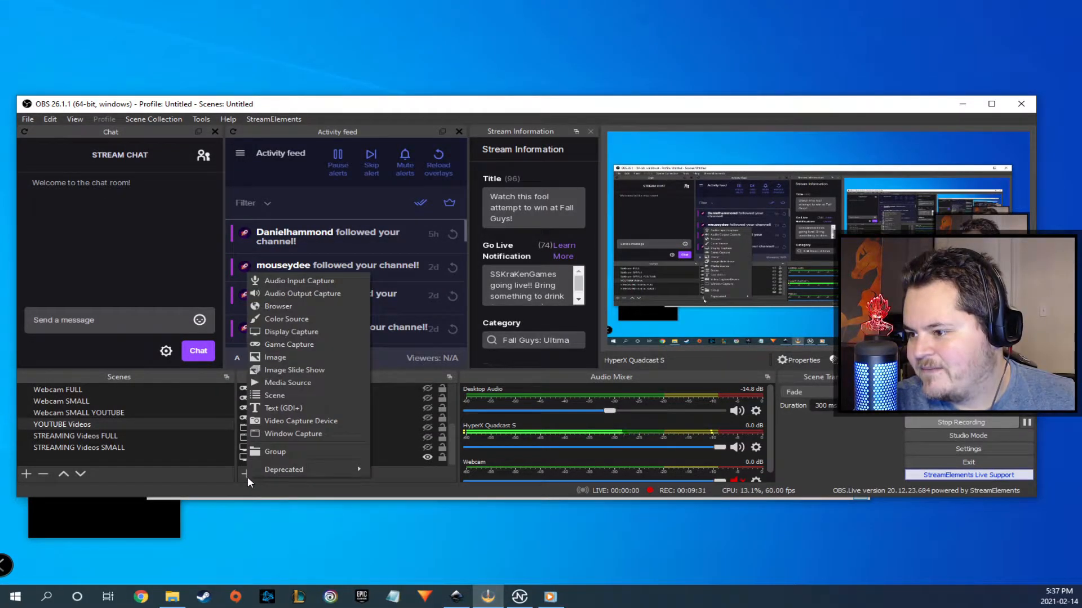
pyautogui.click(280, 357)
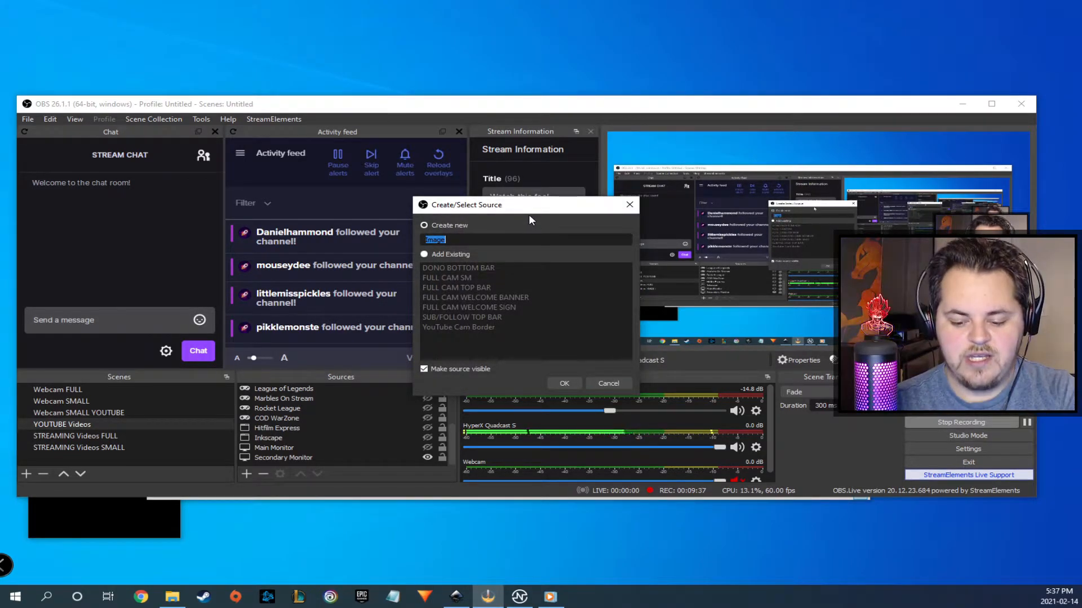
pyautogui.write('INKSCAPE BORDER 2')
pyautogui.press('Return')
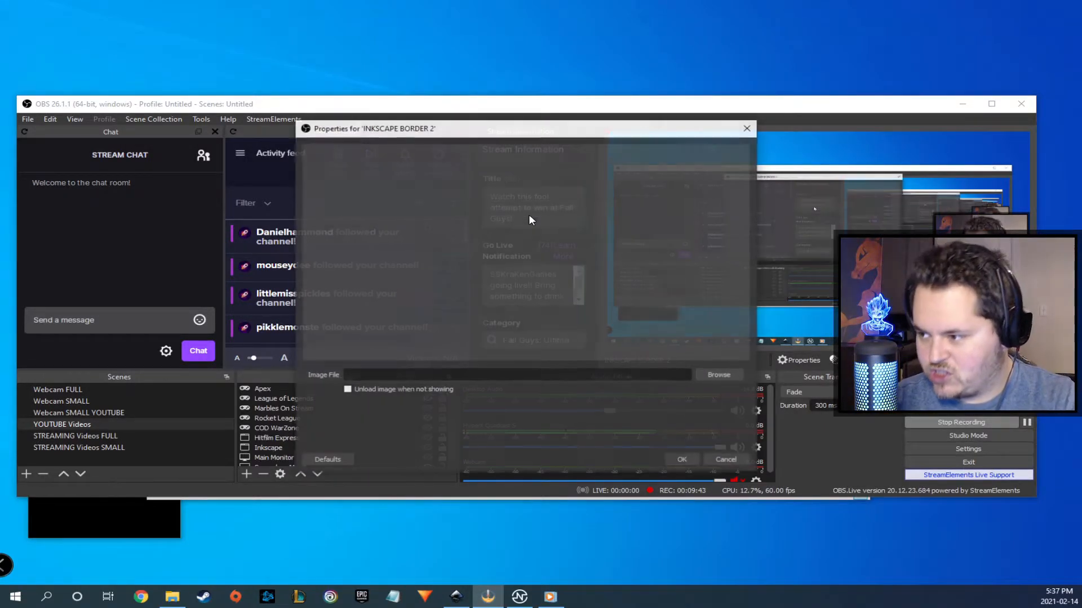
# Step: Load INKSCAPE BORDER 2 from the Thumbnail Images folder as the new source's image file
pyautogui.click(722, 374)
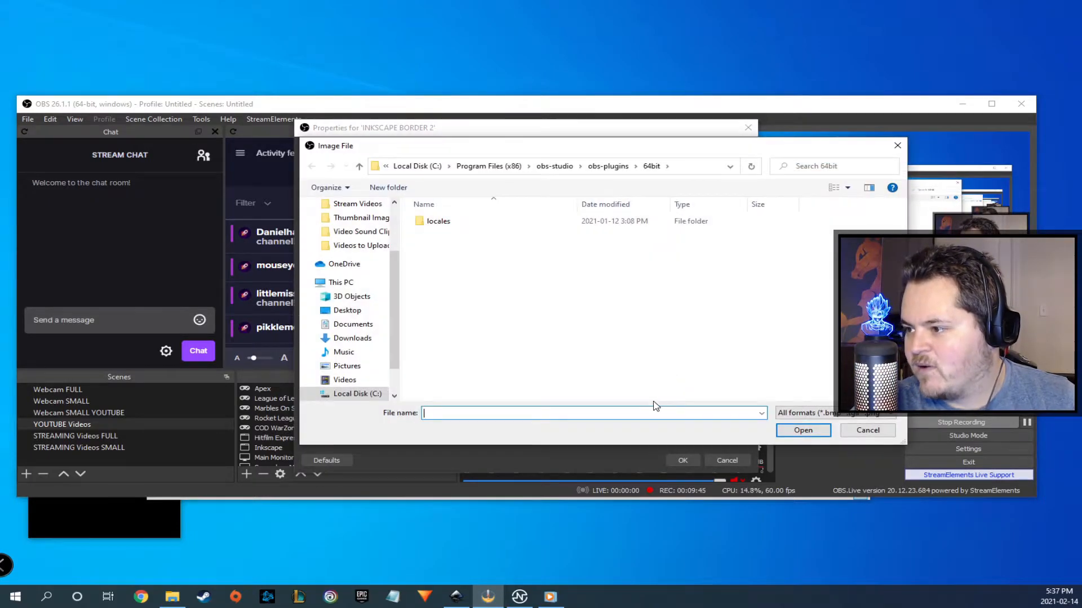
pyautogui.click(362, 218)
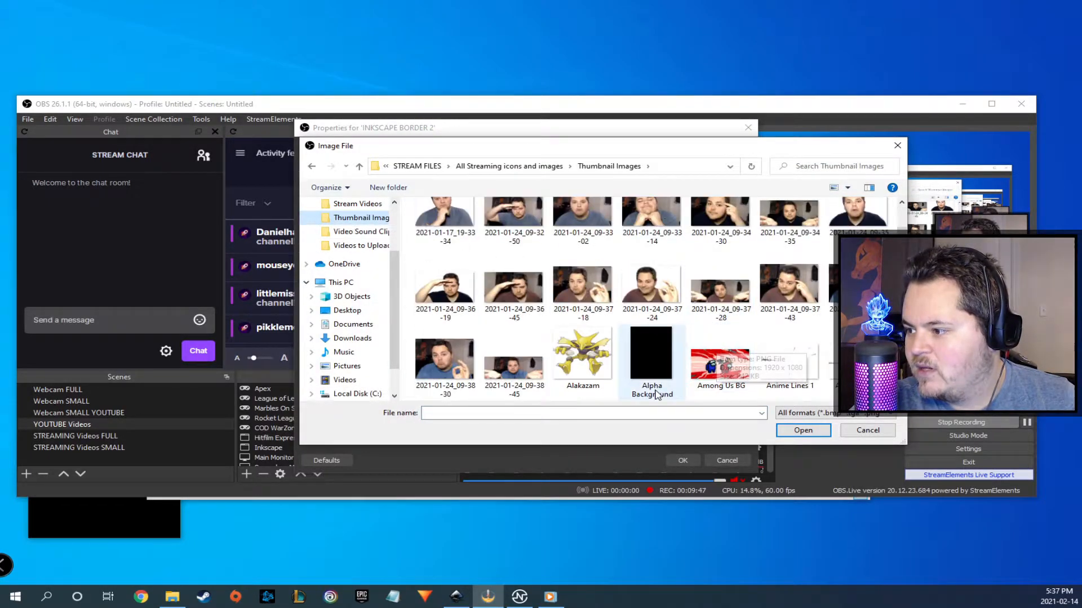
pyautogui.scroll(-3, 648, 372)
pyautogui.scroll(-1, 656, 360)
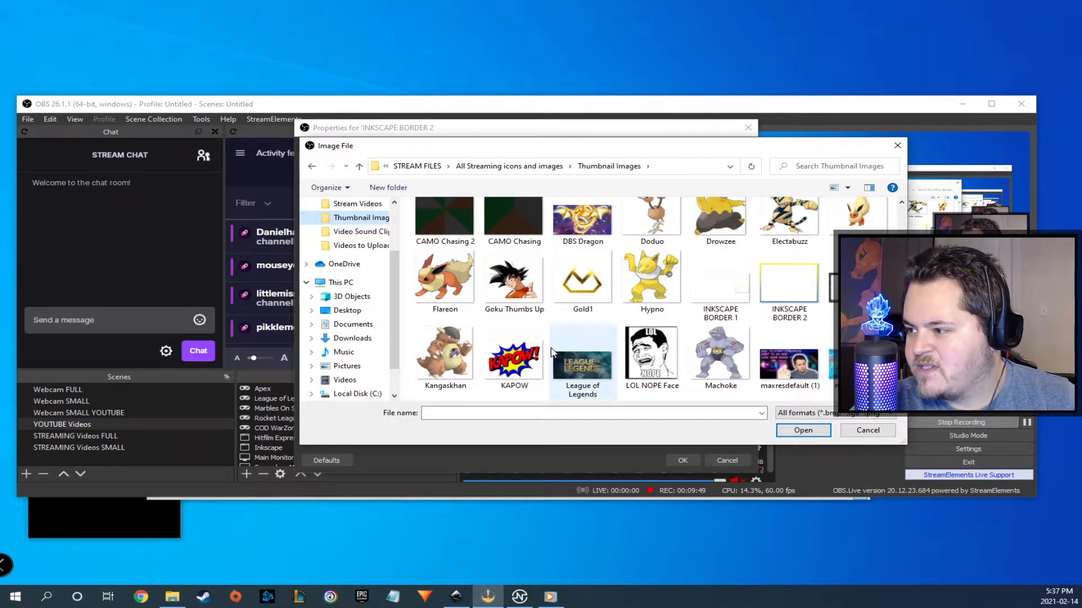
pyautogui.click(788, 307)
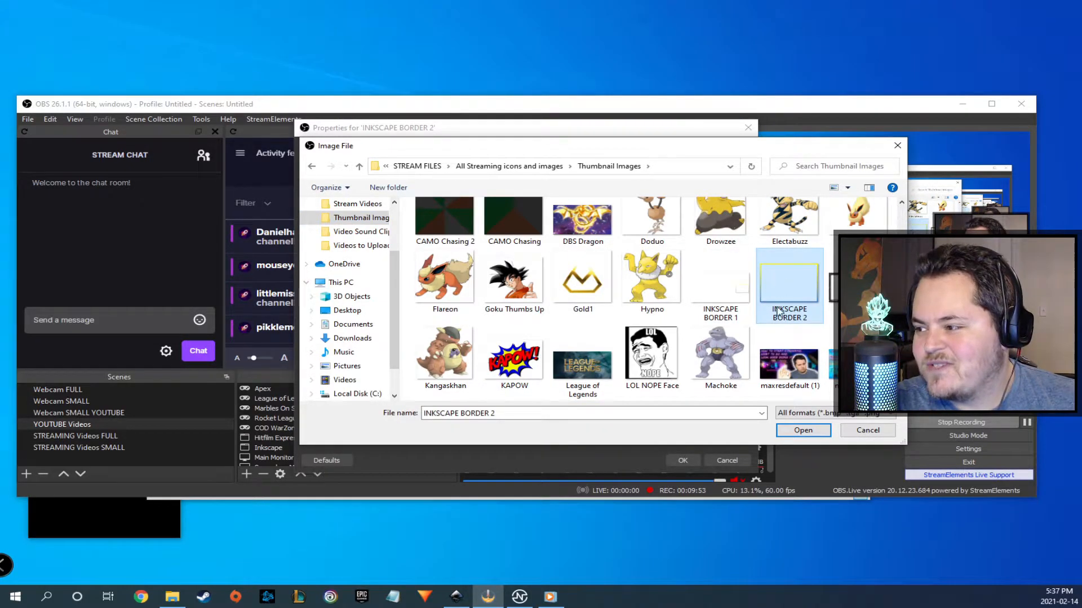
pyautogui.click(799, 427)
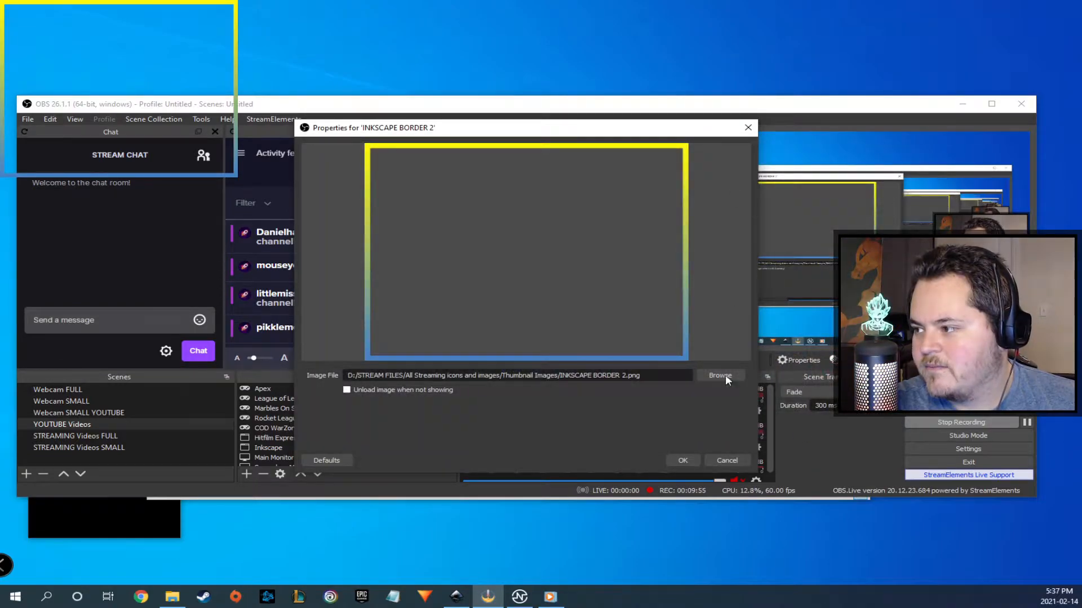
pyautogui.click(682, 460)
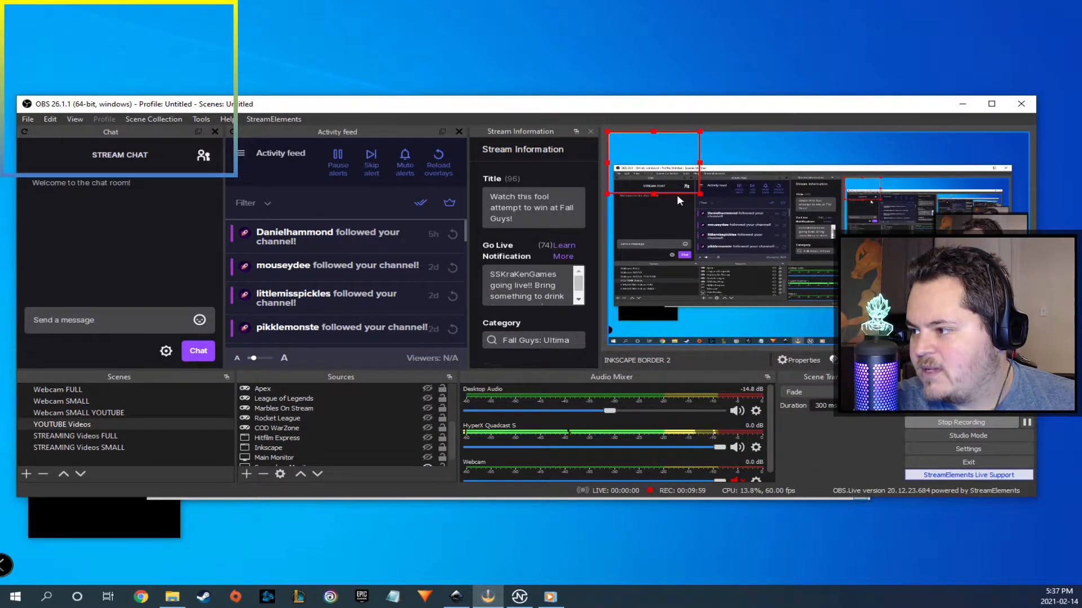
# Step: Try fitting the border image over the webcam picture by hand, and also move it away and shrink it
pyautogui.moveTo(677, 192); pyautogui.dragTo(1017, 274)
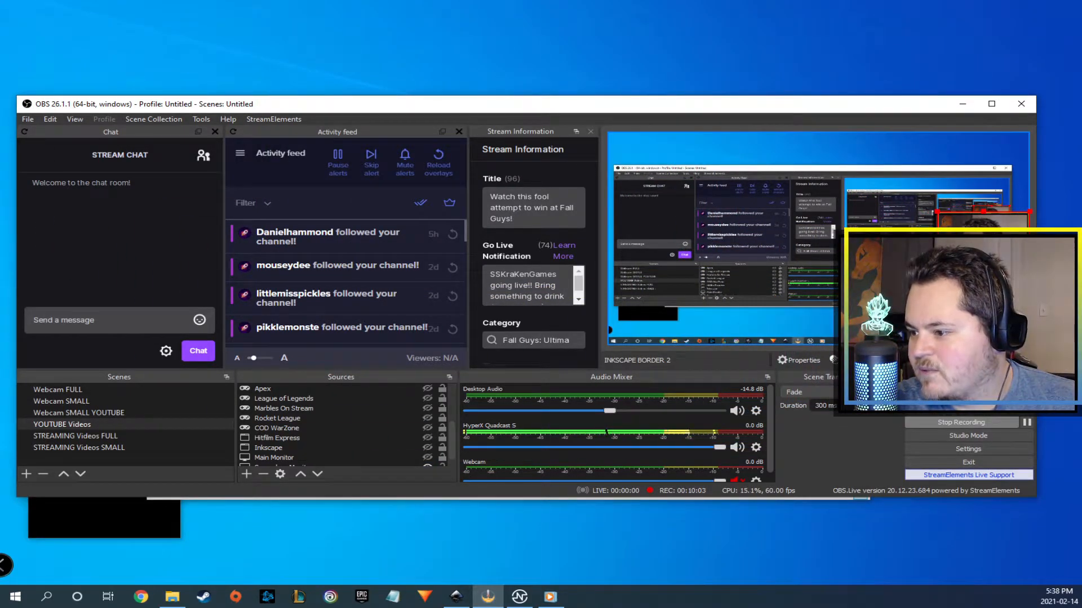
pyautogui.scroll(3, 413, 431)
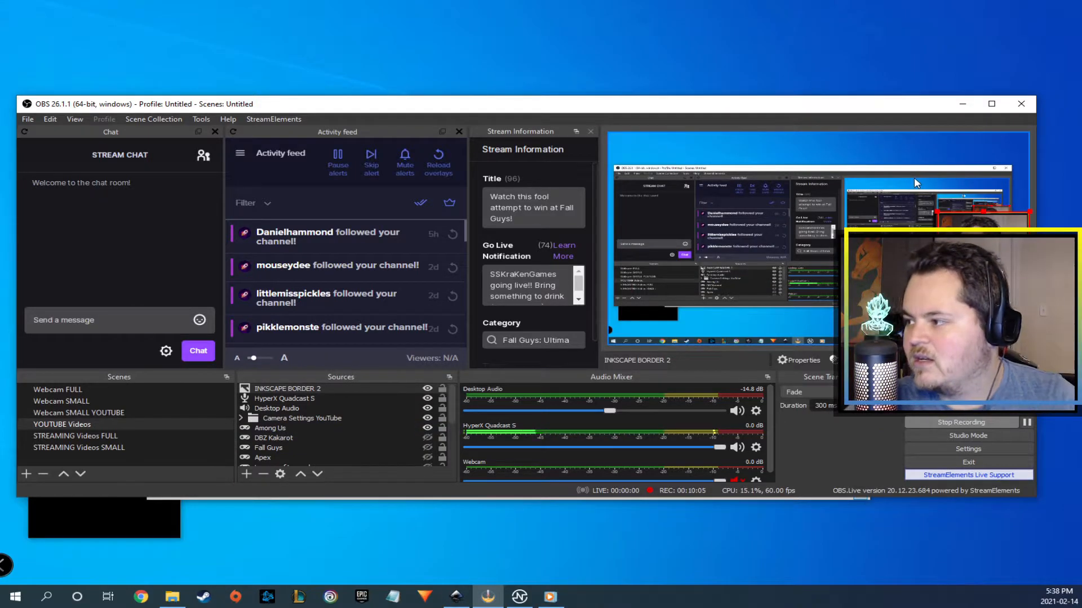
pyautogui.click(948, 127)
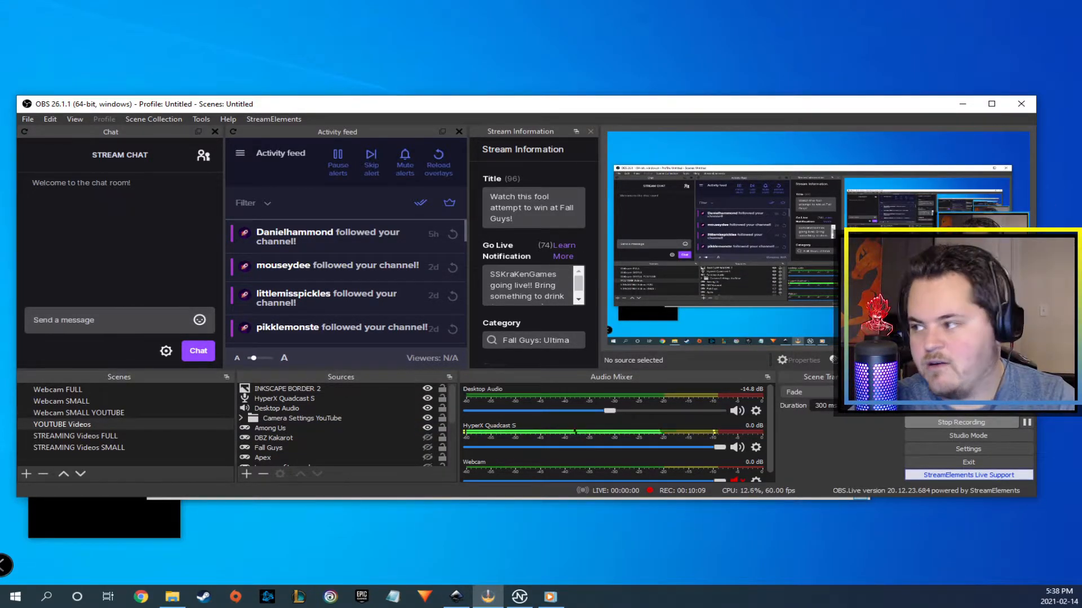
pyautogui.moveTo(986, 211); pyautogui.dragTo(769, 176)
pyautogui.moveTo(803, 238); pyautogui.dragTo(776, 219)
# Step: Remove the INKSCAPE BORDER 2 image source from the scene
pyautogui.click(296, 388)
pyautogui.press('Delete')
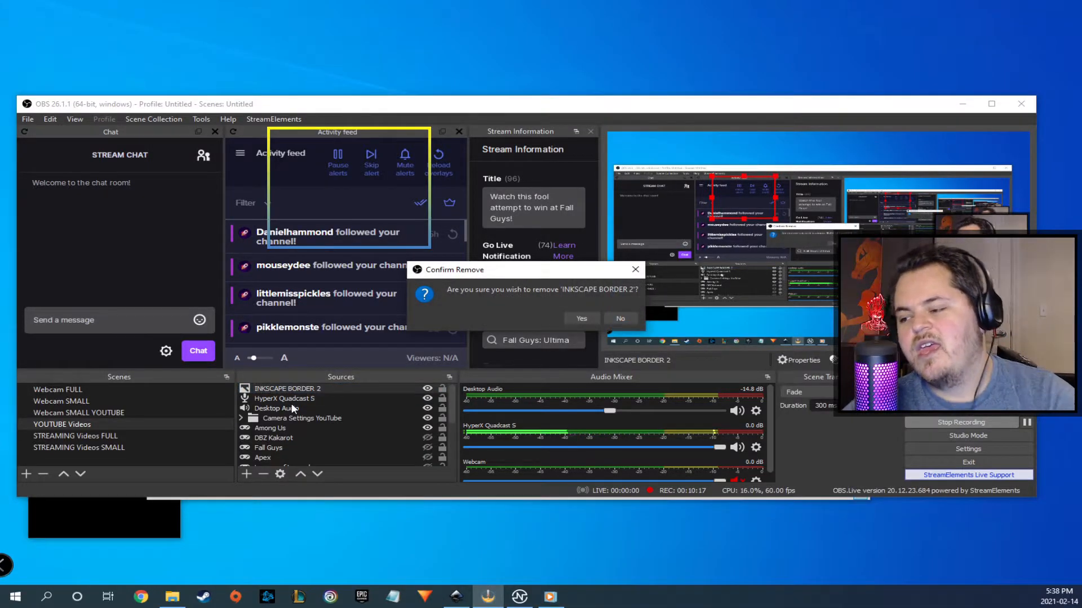
pyautogui.click(586, 316)
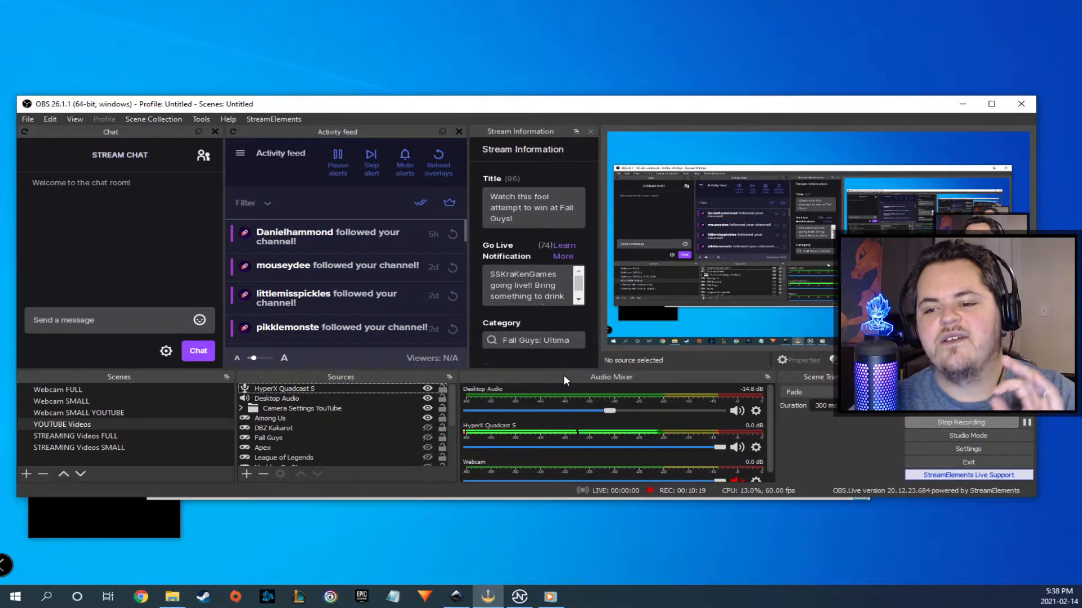
# Step: Add a new image source named INKSCAPE BORDER to the scene
pyautogui.click(245, 472)
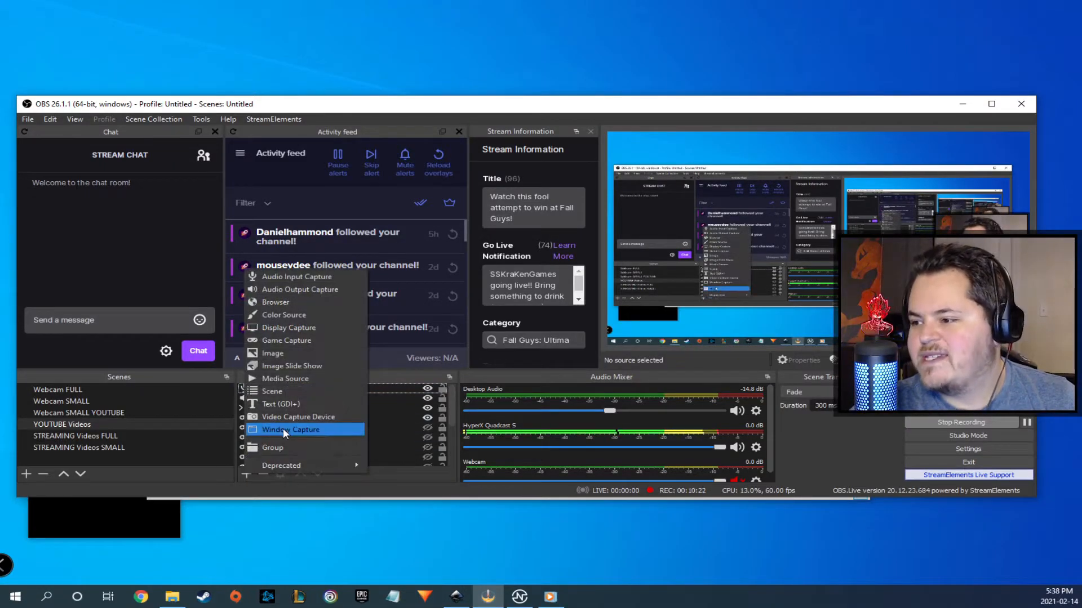
pyautogui.click(296, 353)
pyautogui.write('INKSCAPE BORDER')
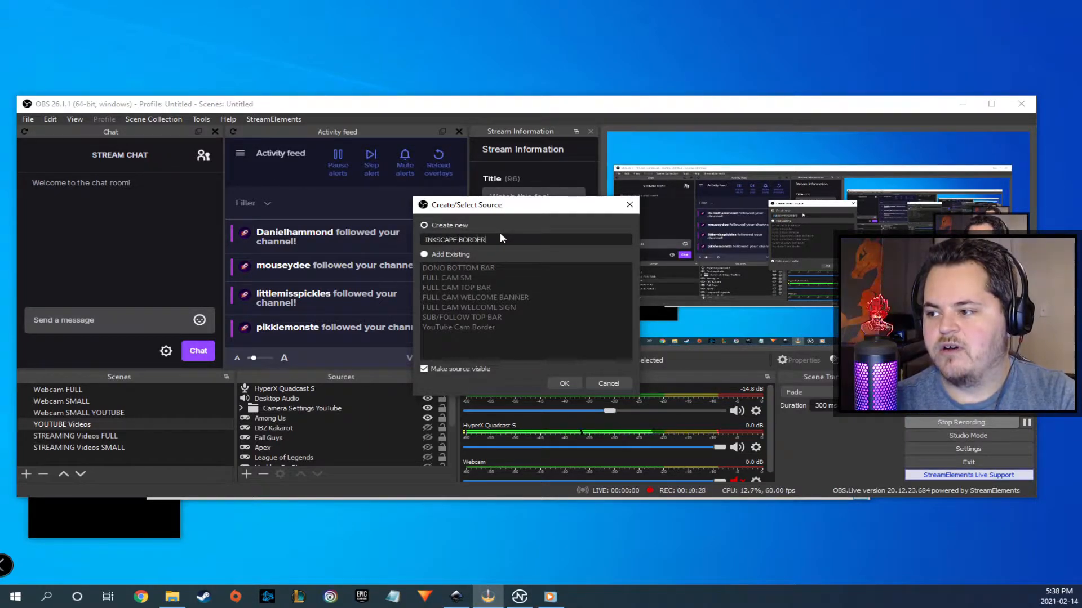
pyautogui.press('Return')
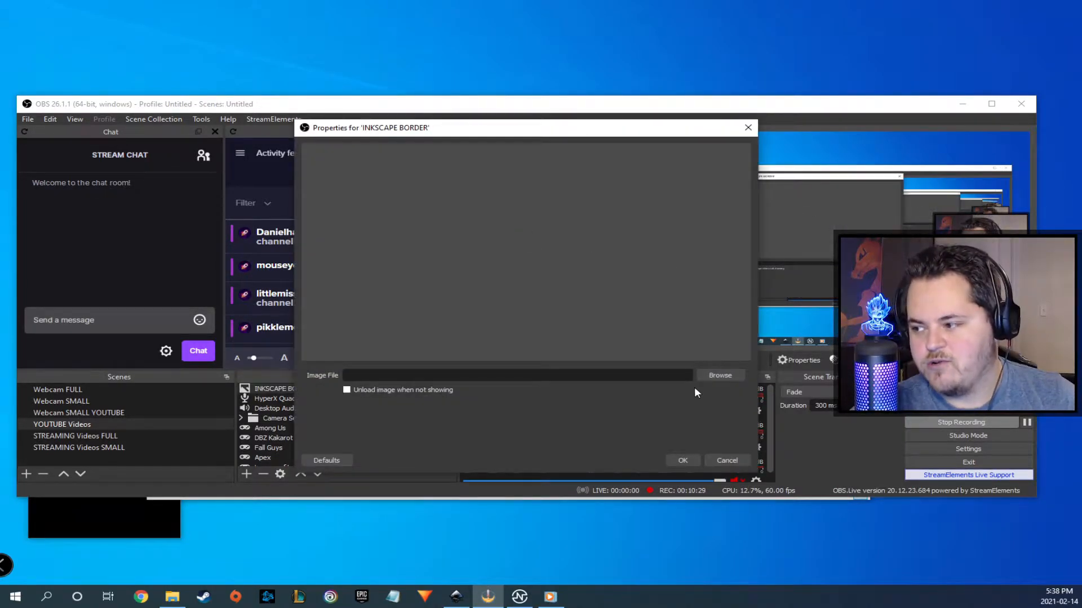
# Step: Load the page-sized INKSCAPE BORDER 1 image into the new source and deselect it in the preview
pyautogui.click(707, 376)
pyautogui.scroll(-5, 642, 353)
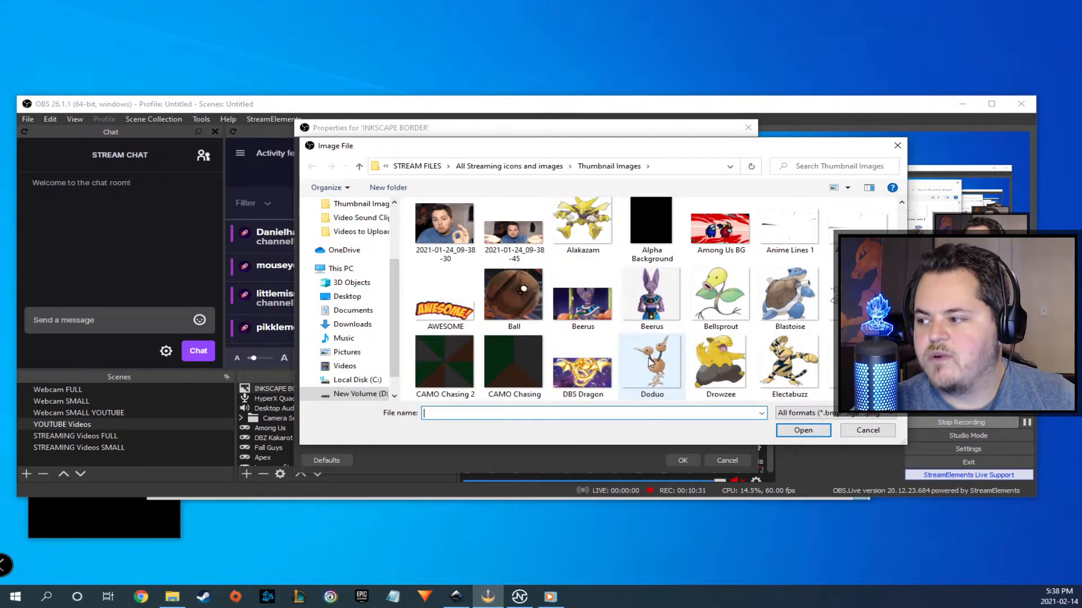
pyautogui.scroll(-2, 650, 363)
pyautogui.click(726, 284)
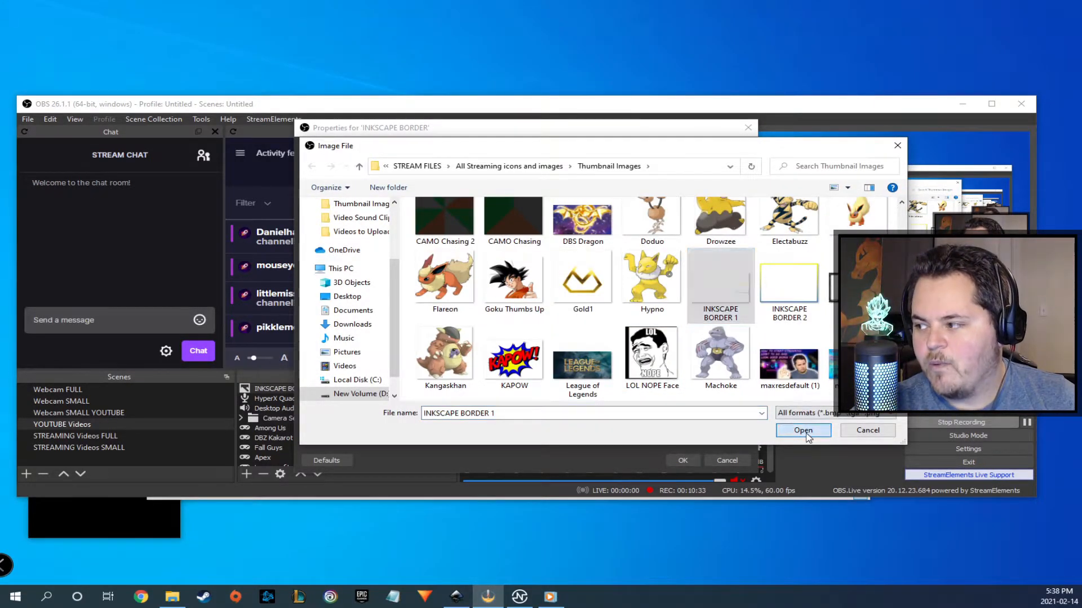
pyautogui.click(806, 432)
pyautogui.click(688, 459)
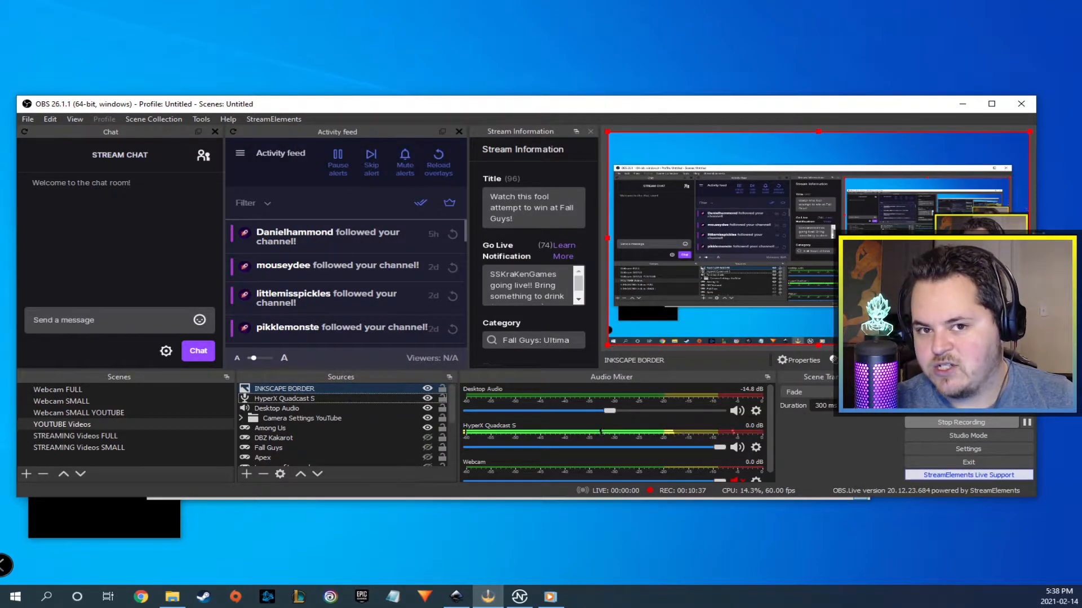
pyautogui.click(1052, 216)
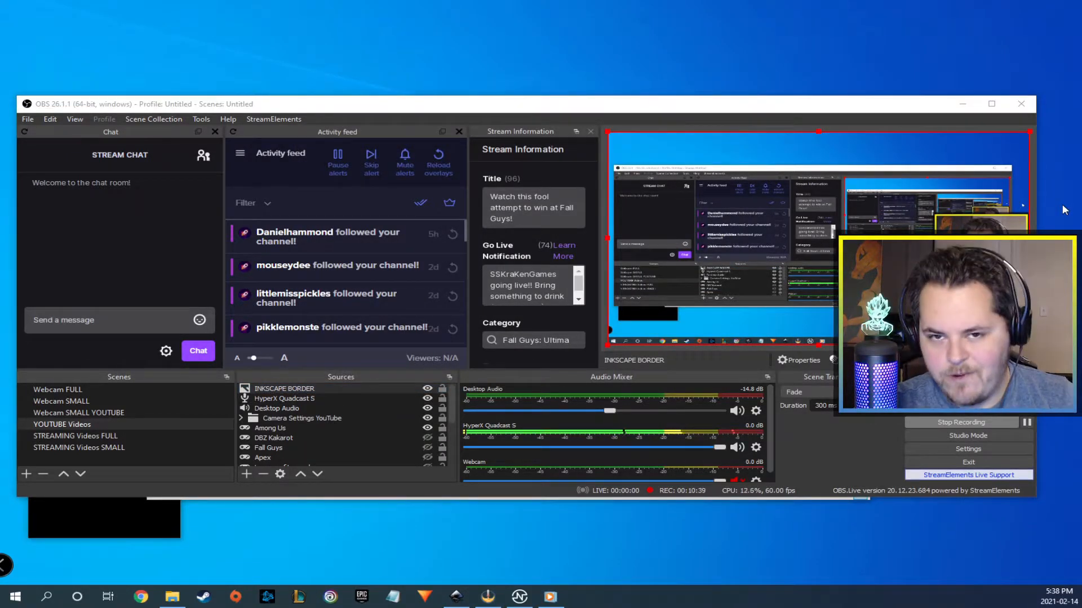
pyautogui.click(913, 125)
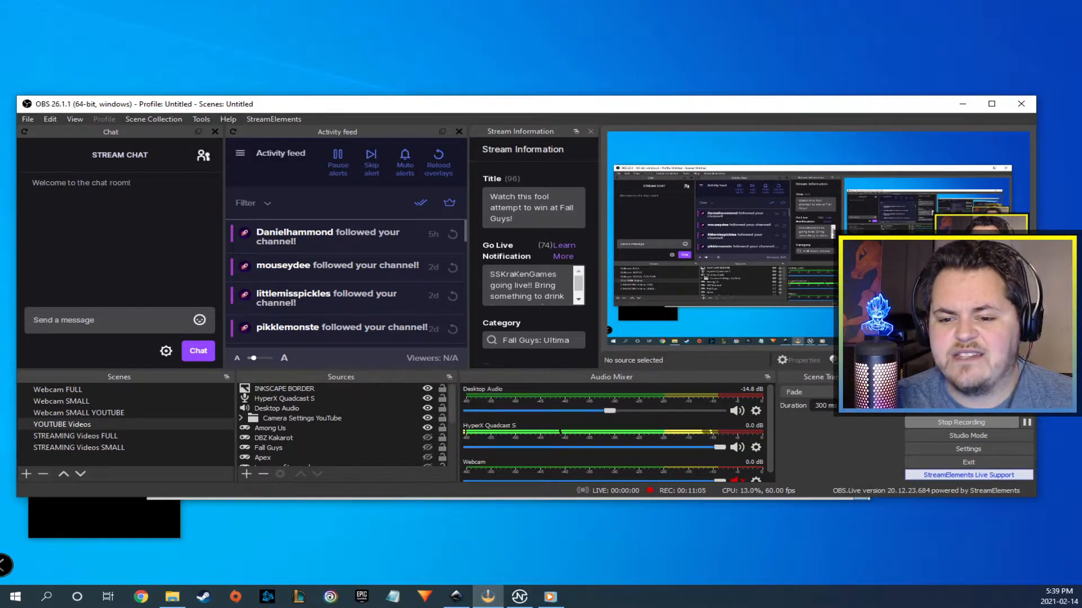
# Step: Switch back to Inkscape, undo the last change to restore the gradient frame over the screenshot, and select and deselect the frame
pyautogui.hotkey('alt', 'Tab')
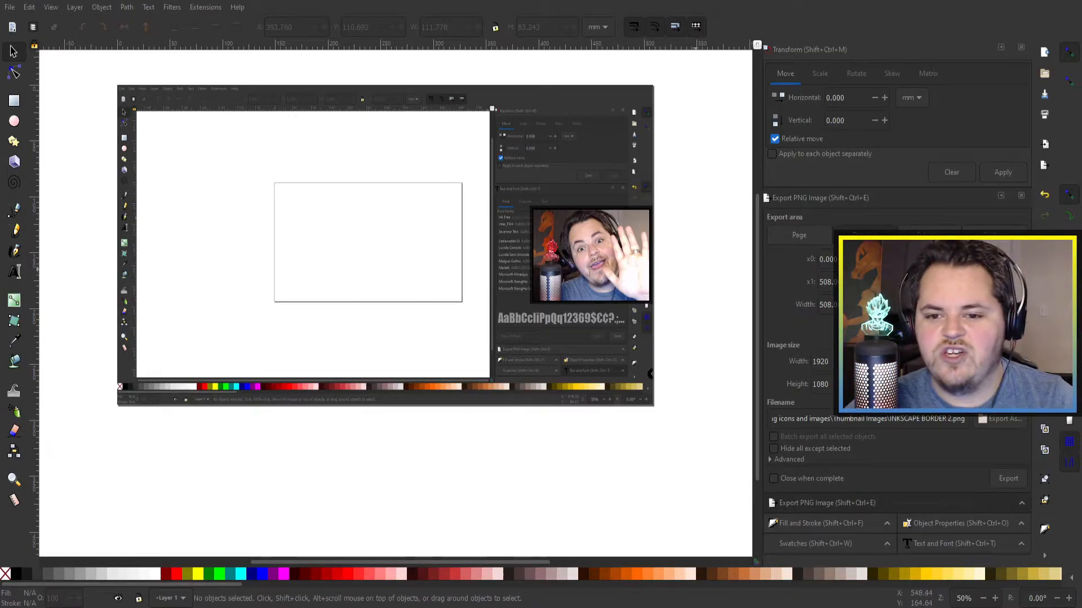
pyautogui.hotkey('ctrl', 'z')
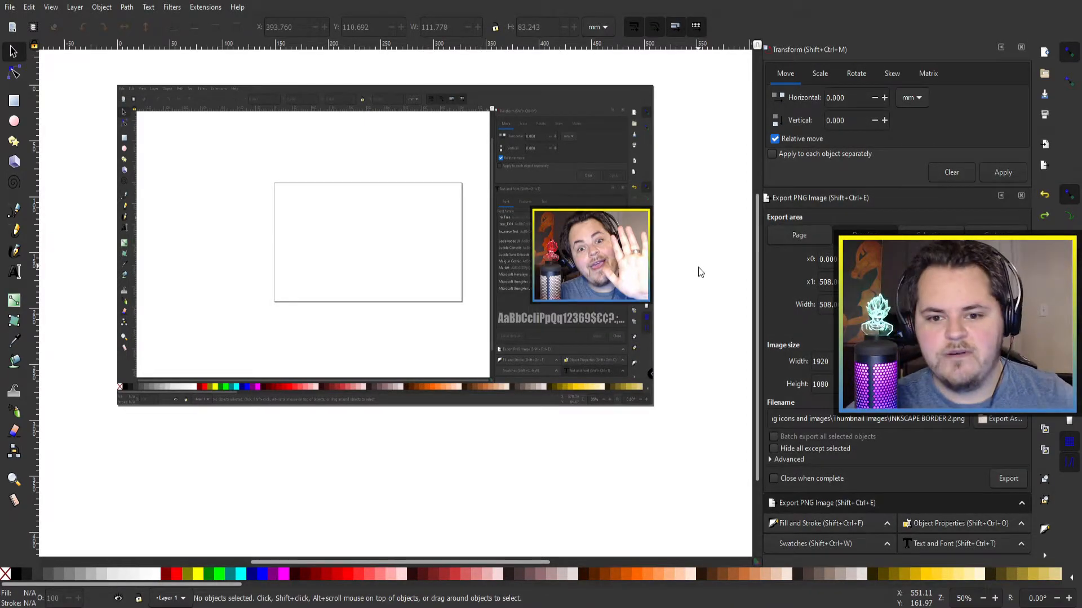
pyautogui.click(608, 211)
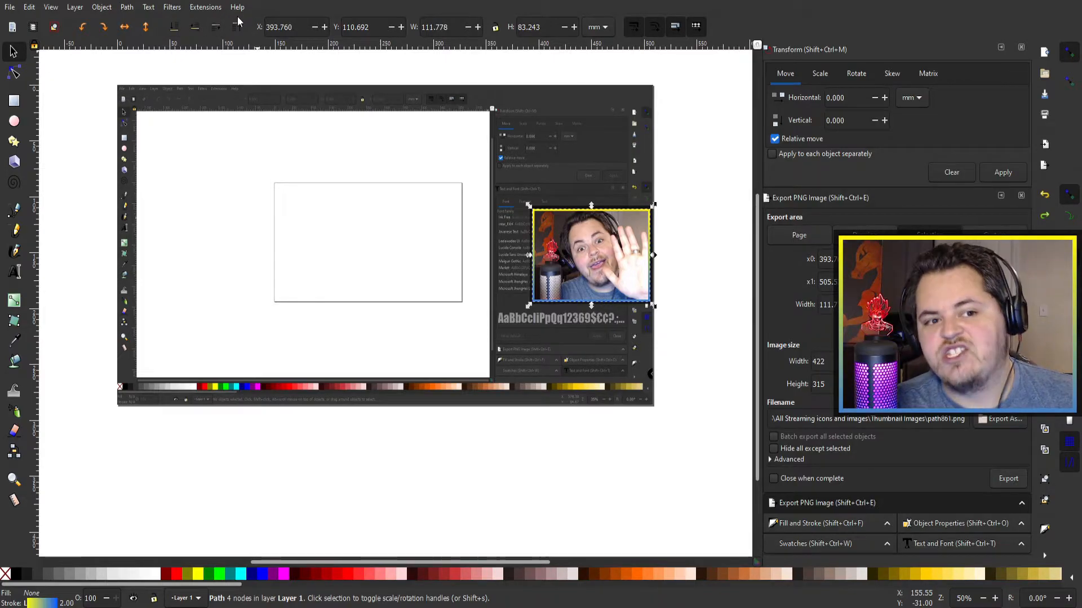
pyautogui.click(175, 29)
pyautogui.click(679, 226)
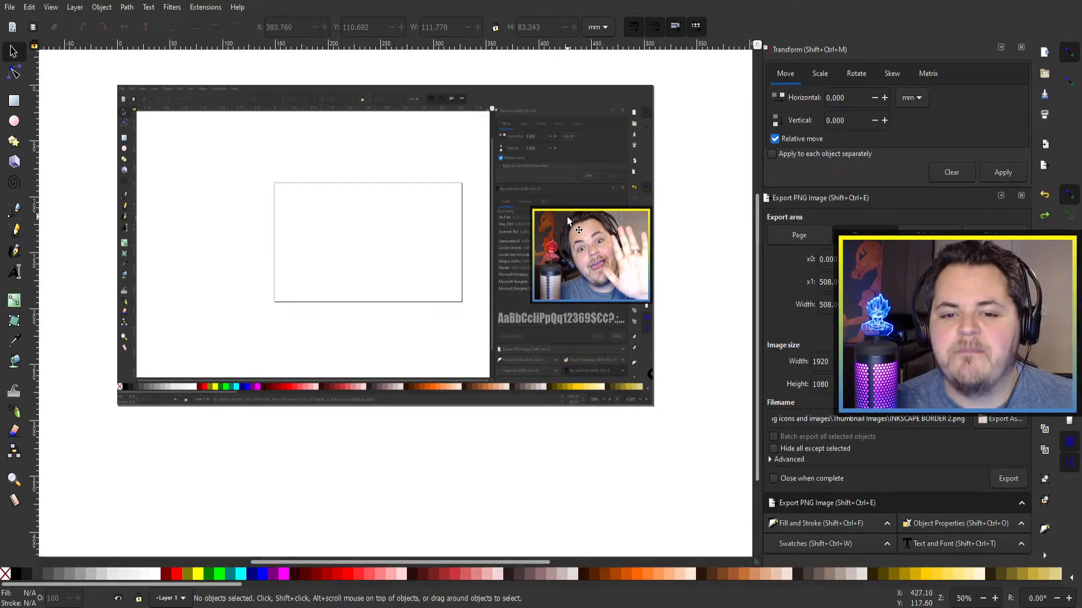
# Step: Draw a closed trapezoid path with the Pen tool along the screenshot's upper edge, about 508 mm wide and 17 mm high, with slanted ends
pyautogui.click(14, 212)
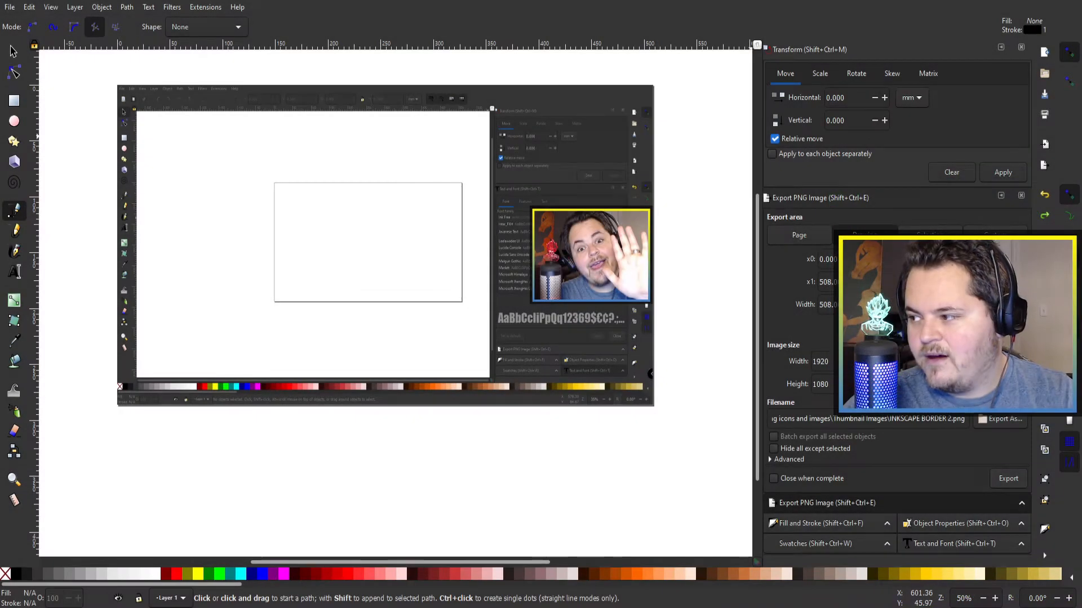
pyautogui.click(695, 226)
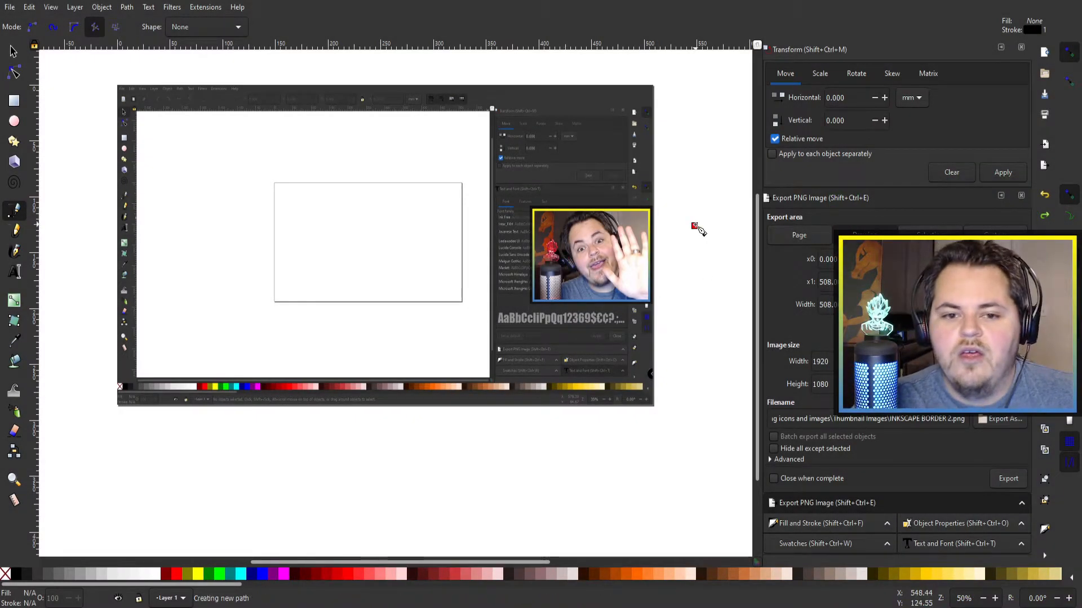
pyautogui.rightClick(680, 133)
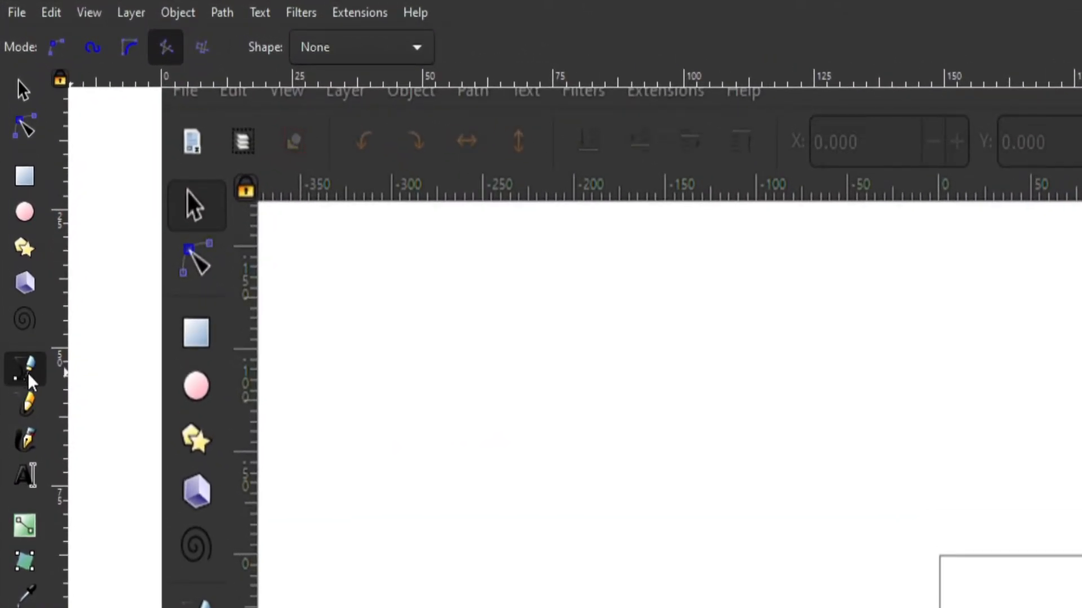
pyautogui.scroll(5, 140, 349)
pyautogui.click(161, 323)
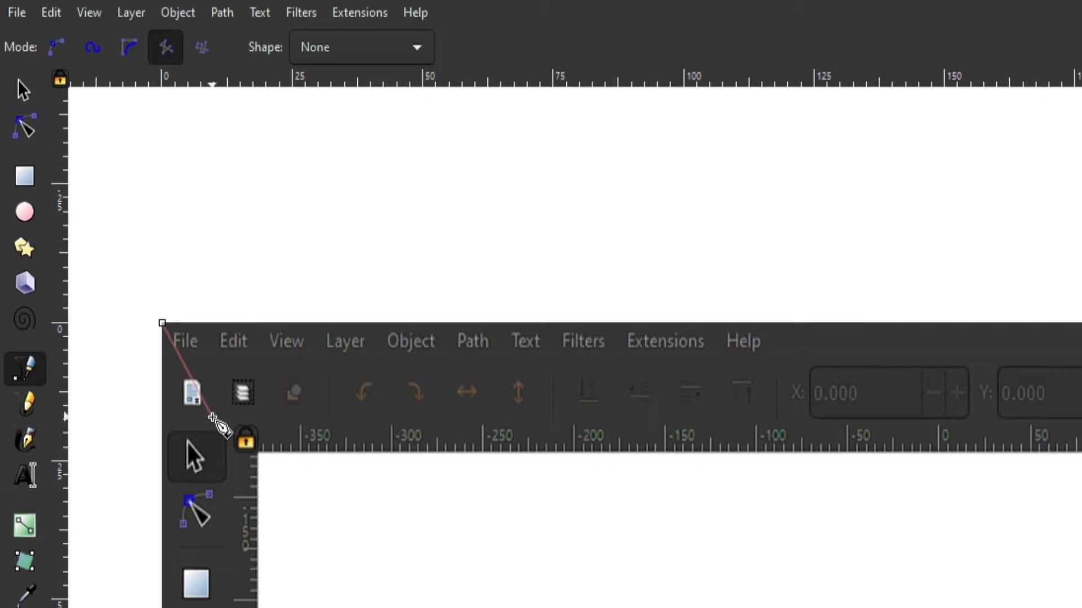
pyautogui.click(212, 417)
pyautogui.scroll(-3, 473, 416)
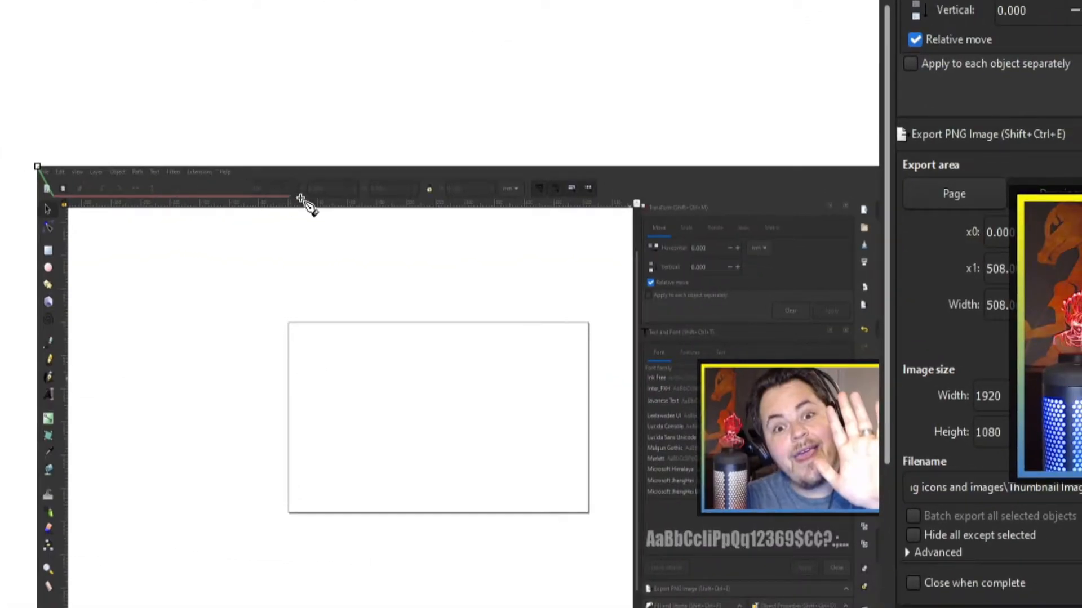
pyautogui.hscroll(6, 278, 195)
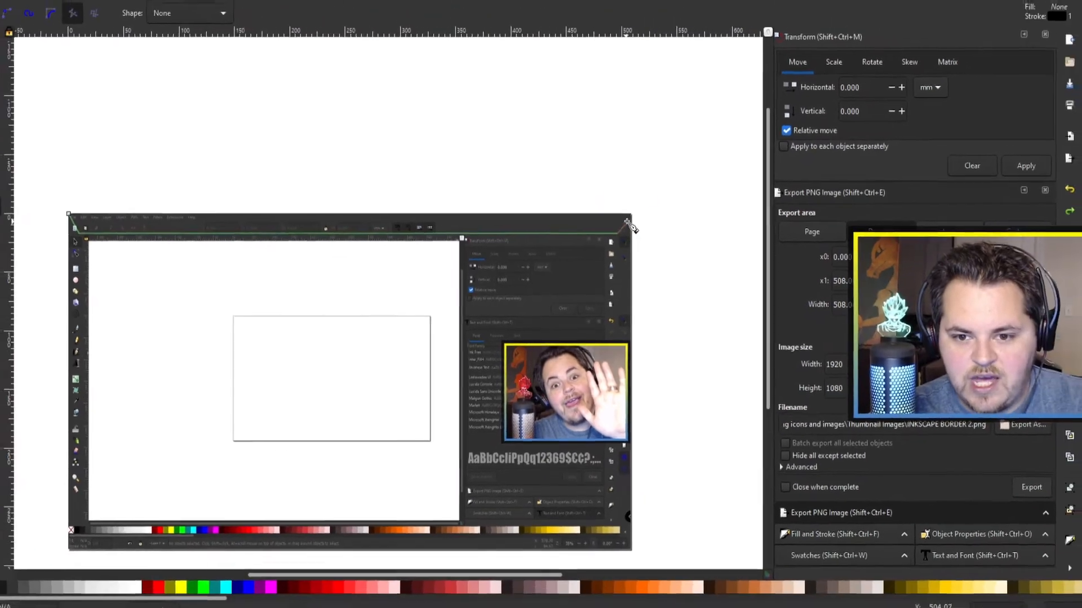
pyautogui.click(637, 223)
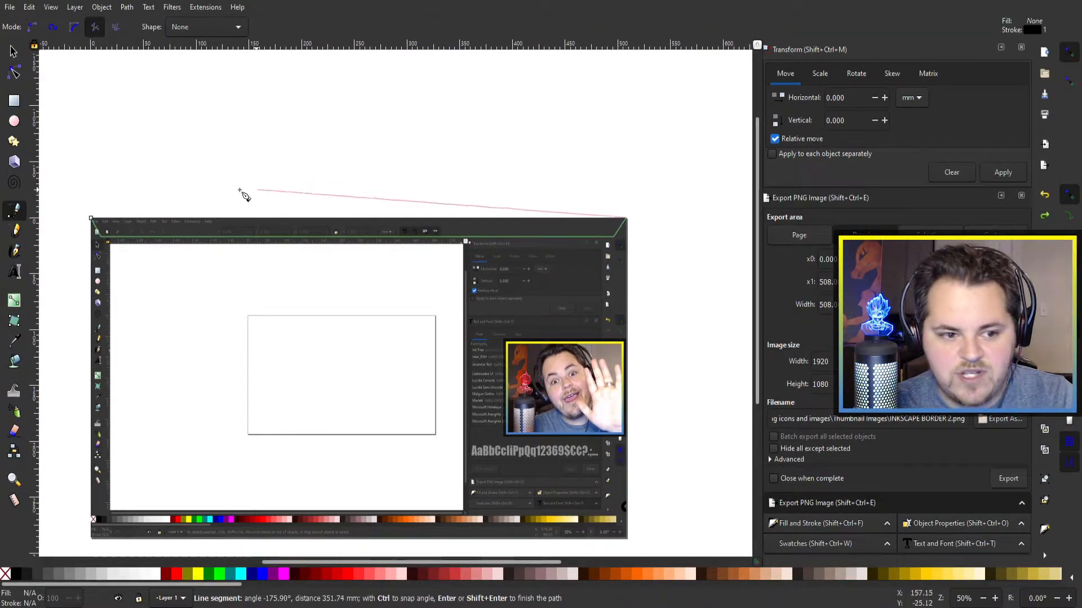
pyautogui.click(91, 218)
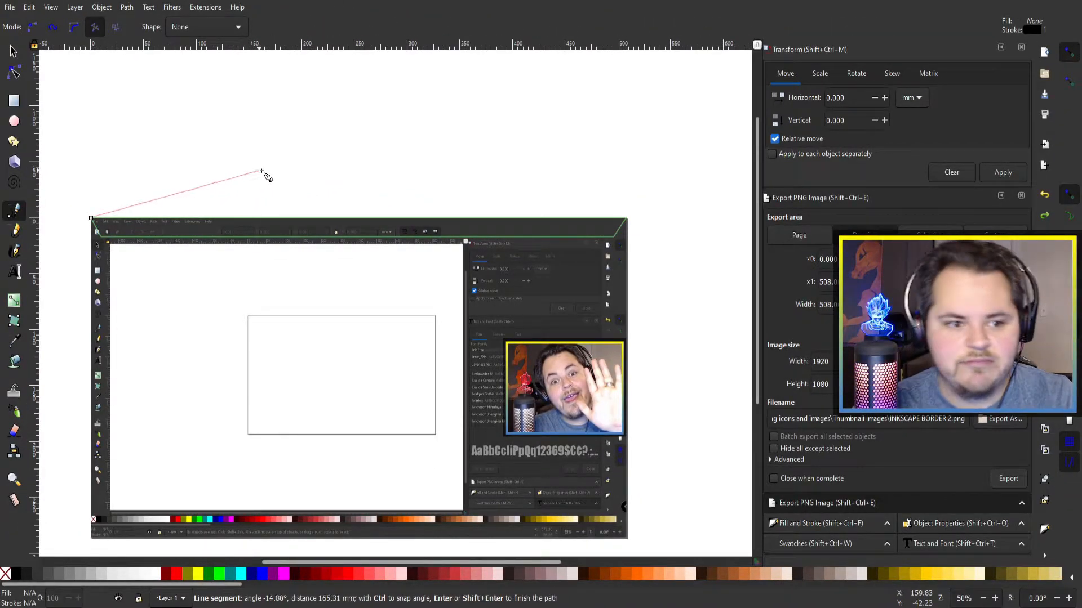
pyautogui.press('Return')
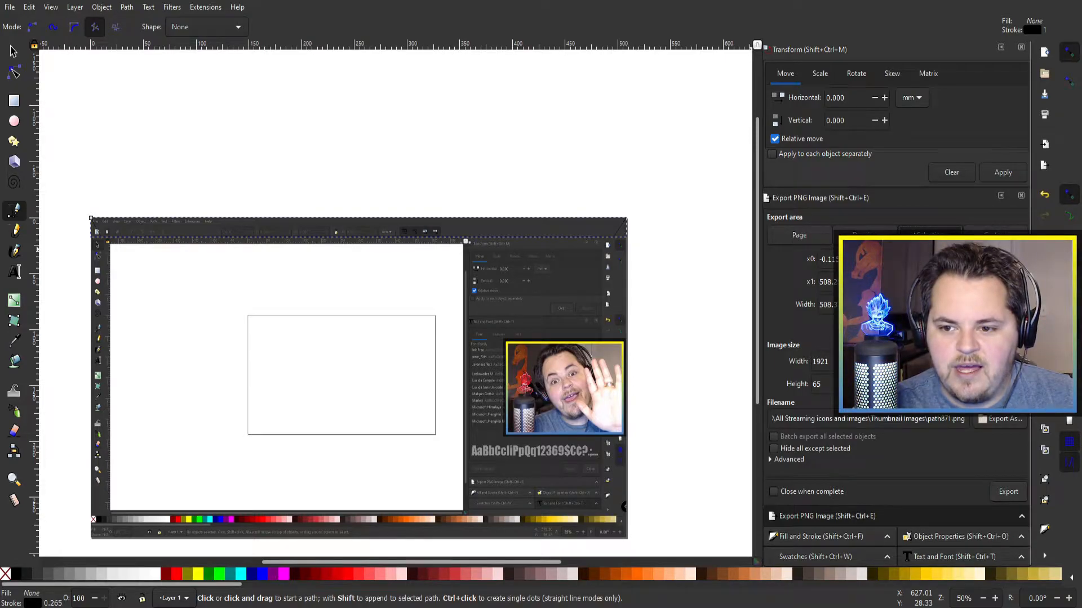
# Step: Set the new trapezoid's stroke paint to a flat yellow
pyautogui.click(809, 536)
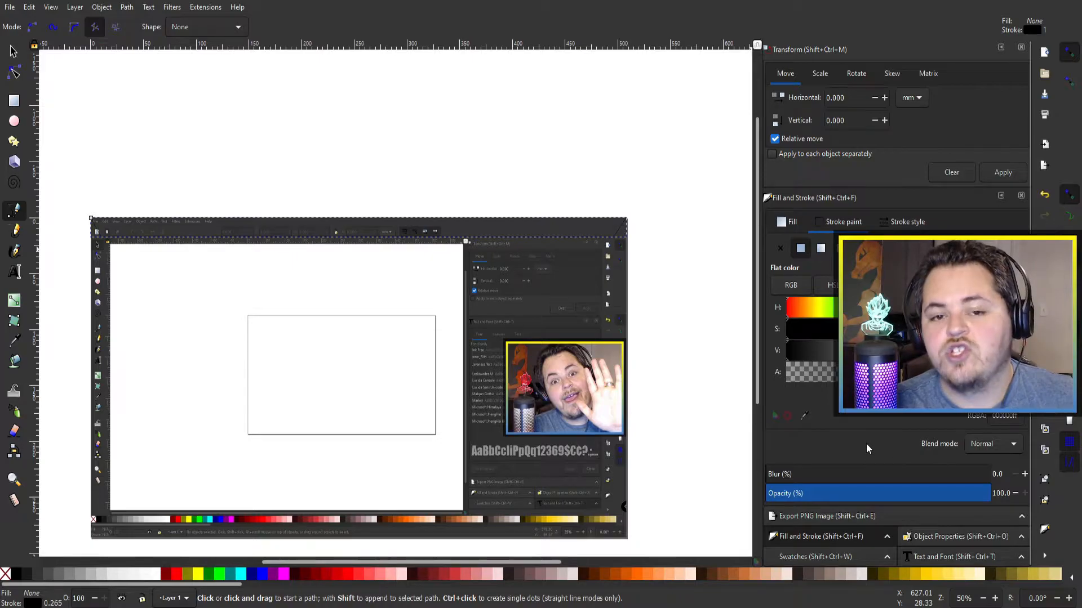
pyautogui.click(817, 307)
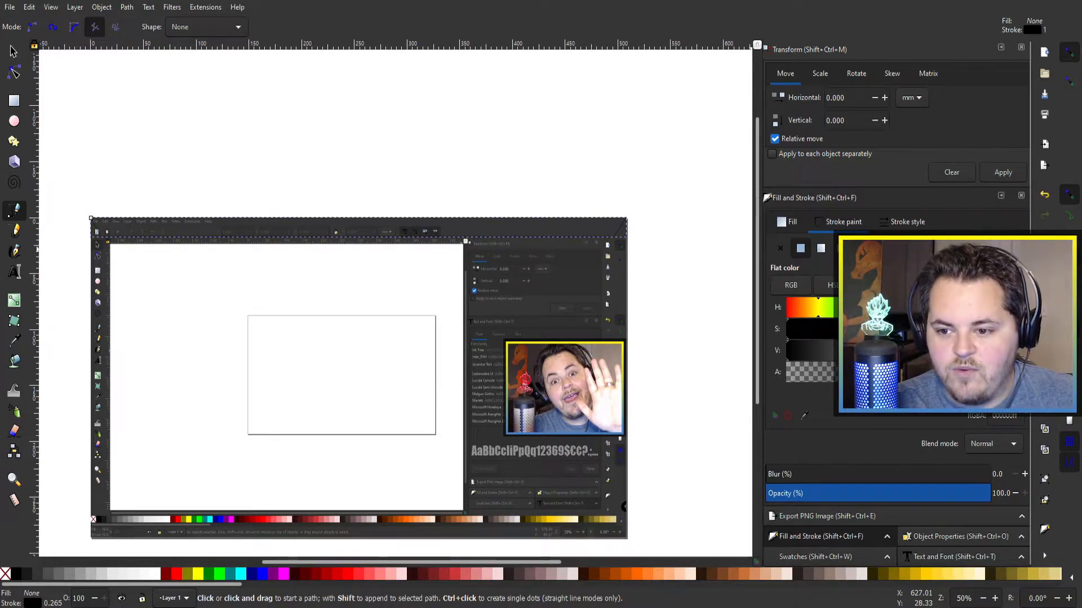
pyautogui.click(970, 351)
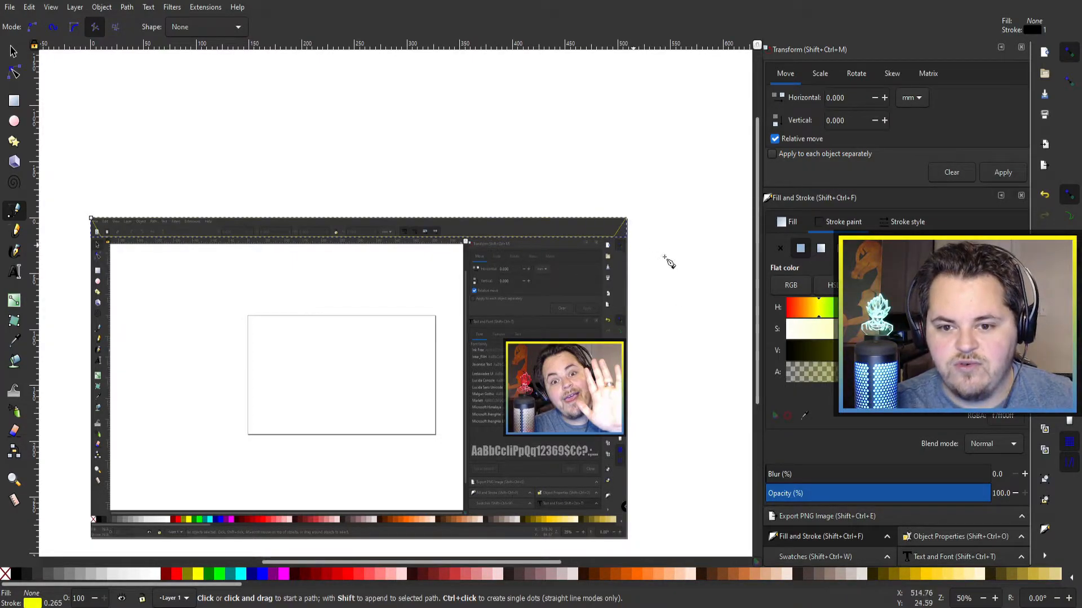
# Step: Set the trapezoid's stroke width to 0
pyautogui.scroll(3, 416, 208)
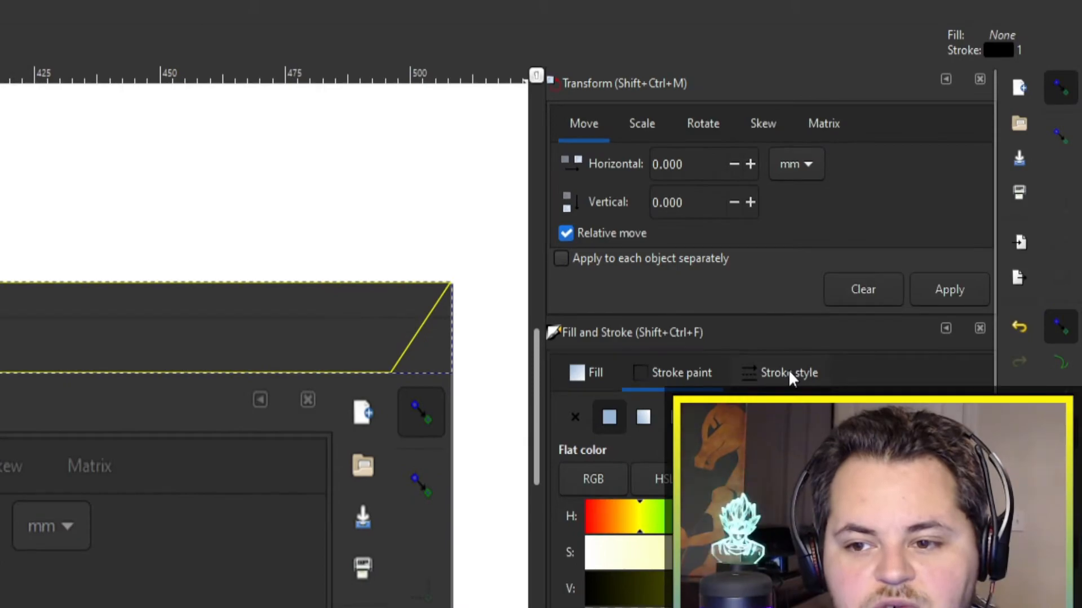
pyautogui.click(779, 374)
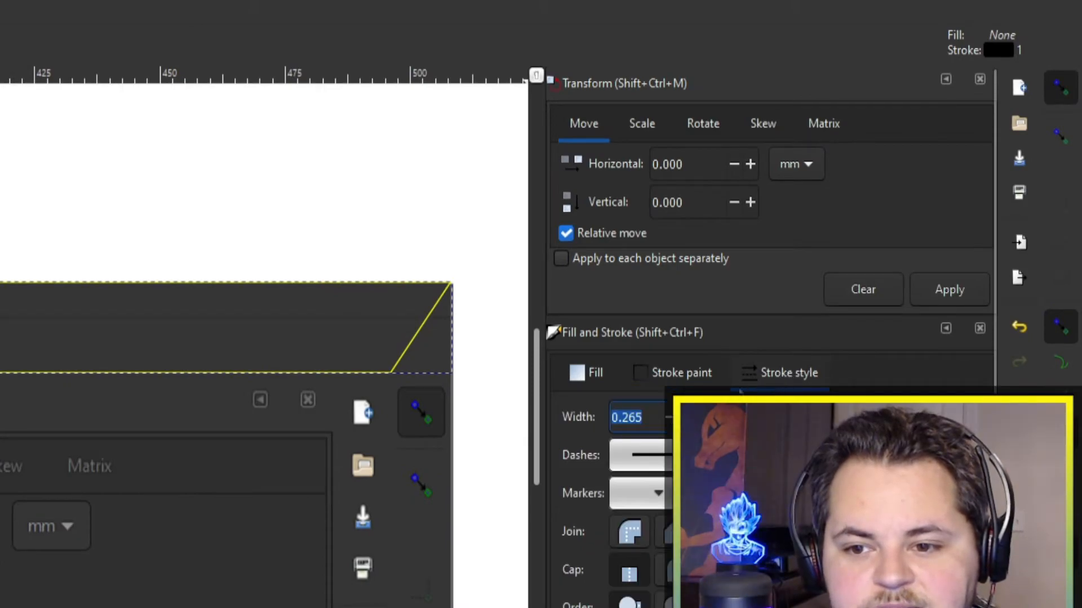
pyautogui.doubleClick(657, 415)
pyautogui.write('0')
pyautogui.press('Return')
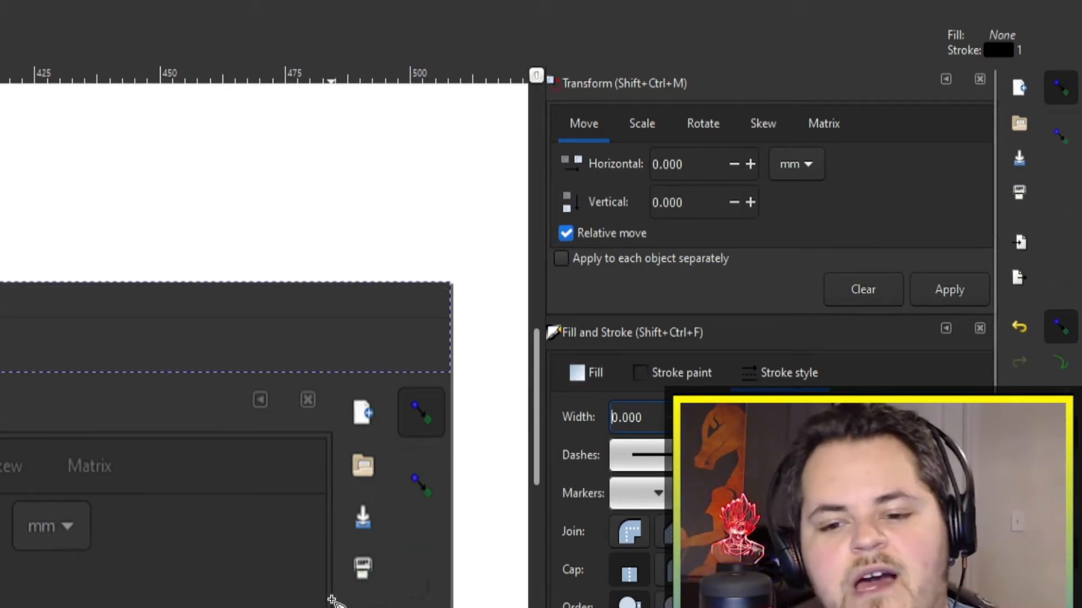
# Step: Give the trapezoid a flat blue fill and convert it to a linear gradient
pyautogui.scroll(-5, 307, 507)
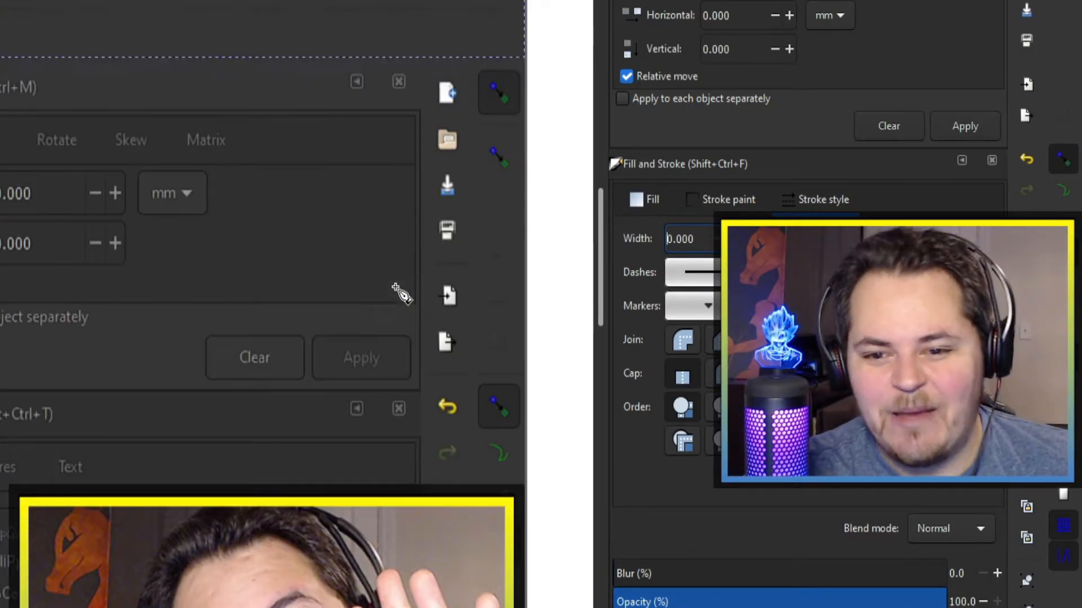
pyautogui.click(652, 200)
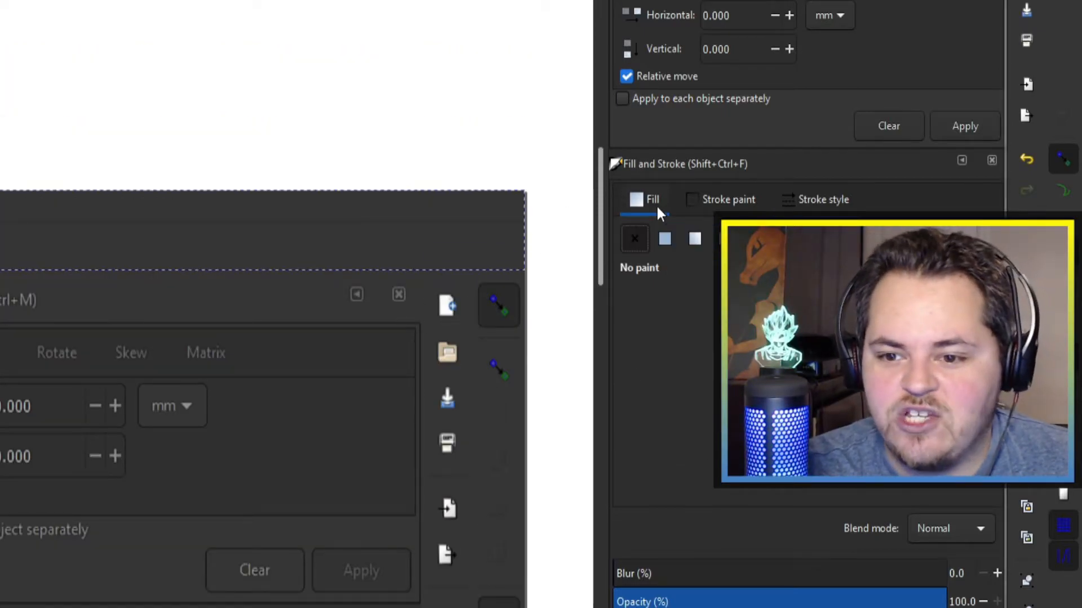
pyautogui.click(664, 239)
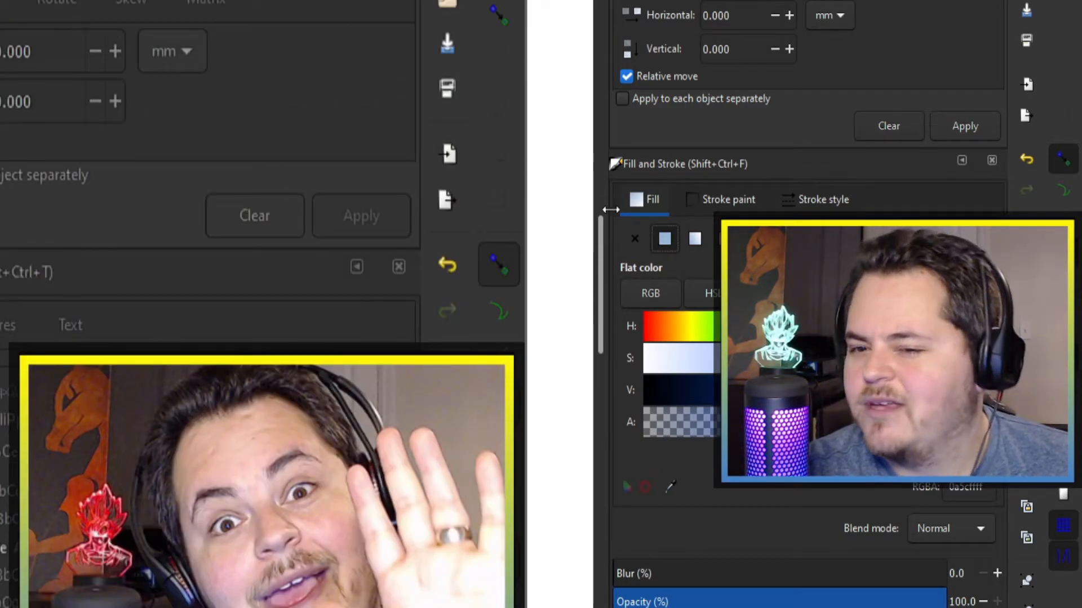
pyautogui.click(693, 238)
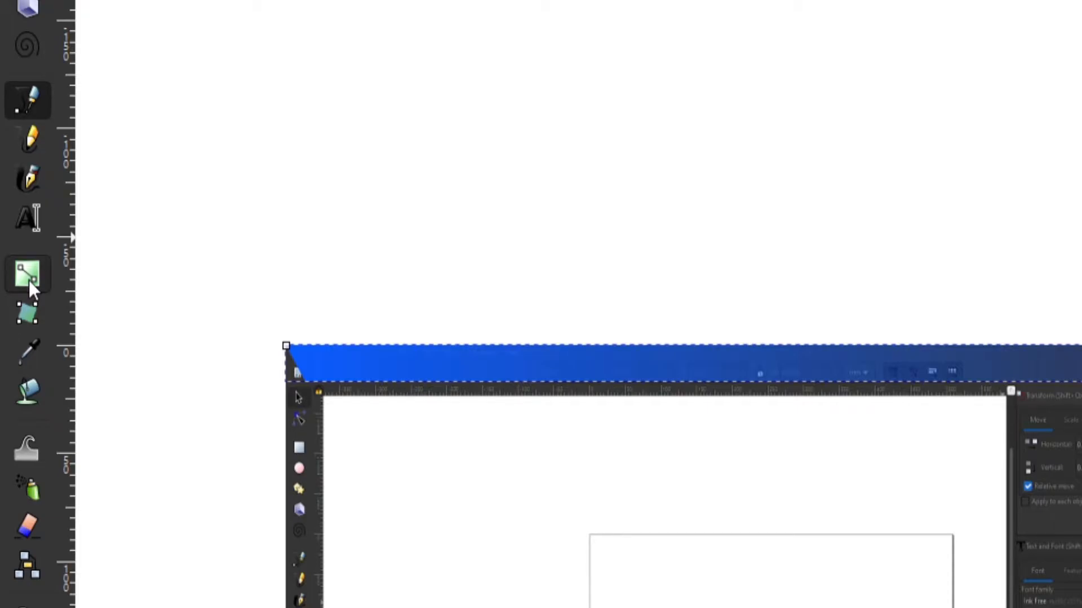
# Step: Reorient the gradient to run vertically through the middle of the bar, from its upper edge to just past its lower edge
pyautogui.click(28, 279)
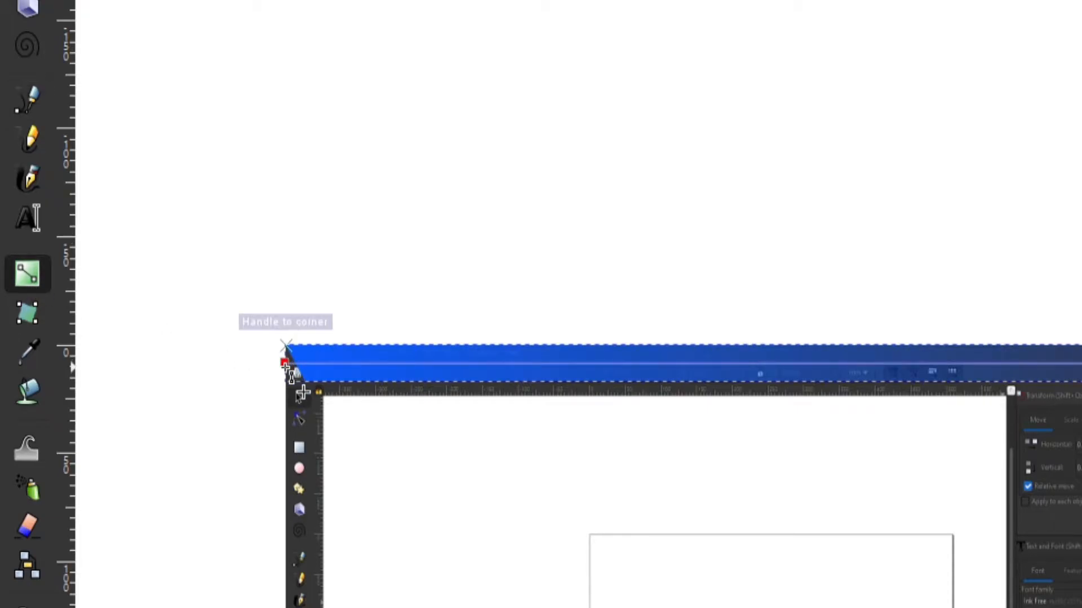
pyautogui.moveTo(284, 363); pyautogui.dragTo(800, 347)
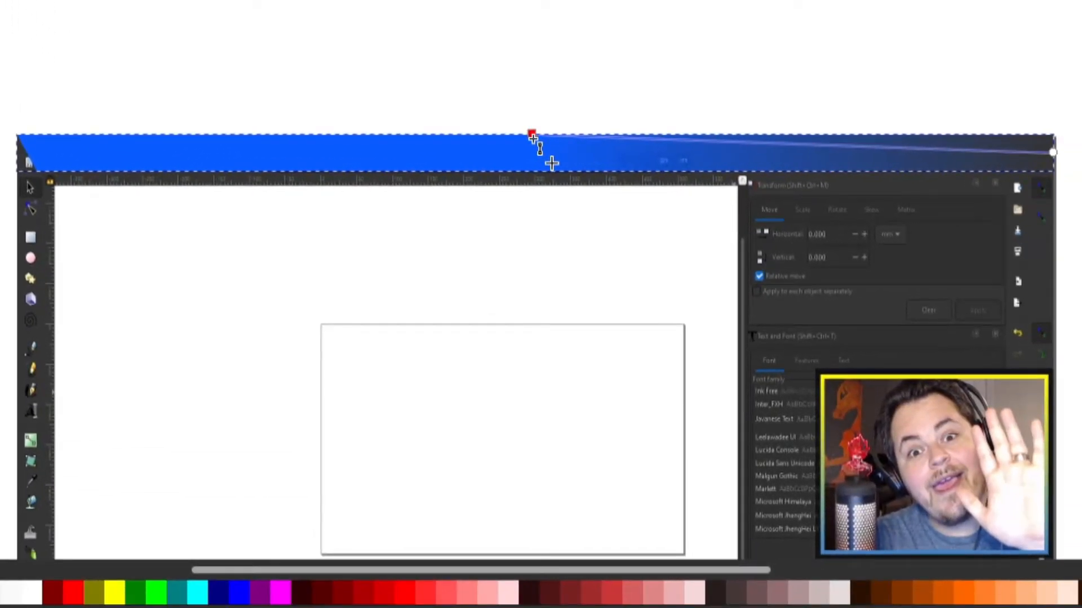
pyautogui.moveTo(1054, 152); pyautogui.dragTo(540, 174)
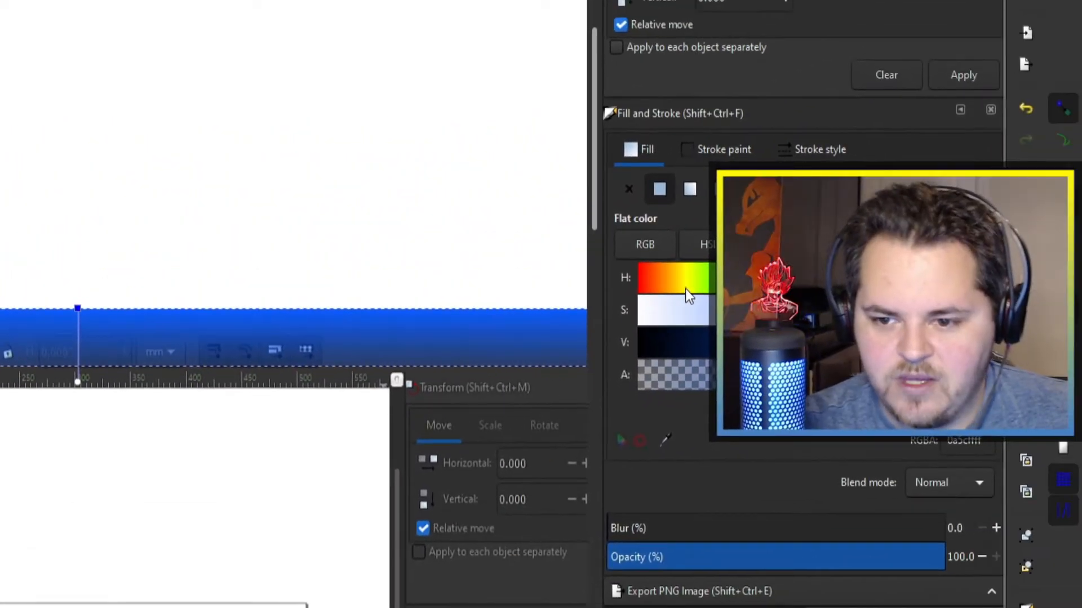
# Step: Colour the gradient's upper stop yellow and raise the lower blue stop's opacity to about 75%
pyautogui.click(686, 285)
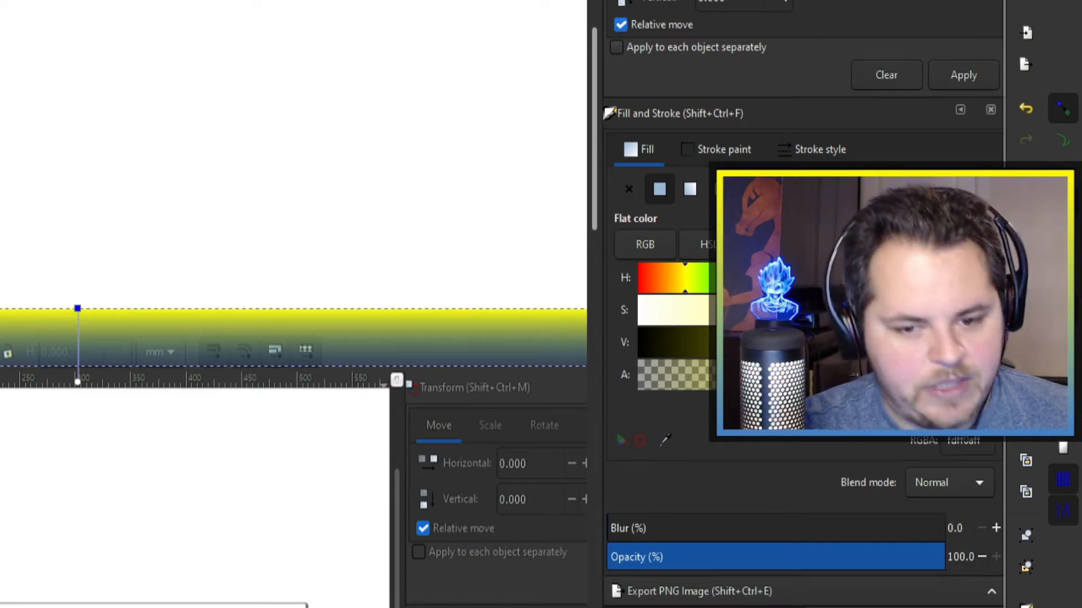
pyautogui.click(79, 382)
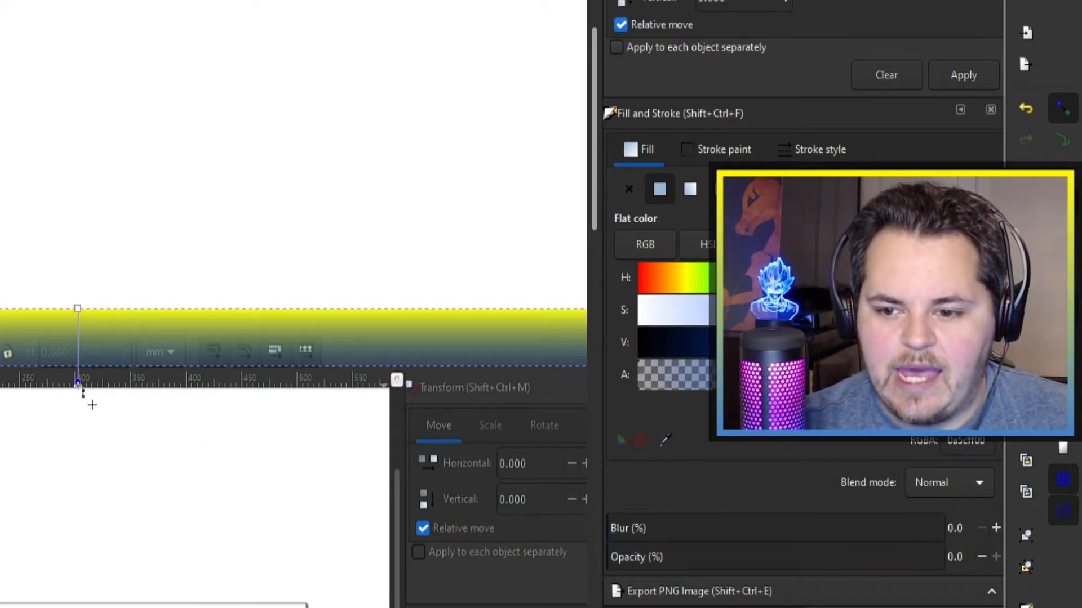
pyautogui.moveTo(609, 557); pyautogui.dragTo(860, 557)
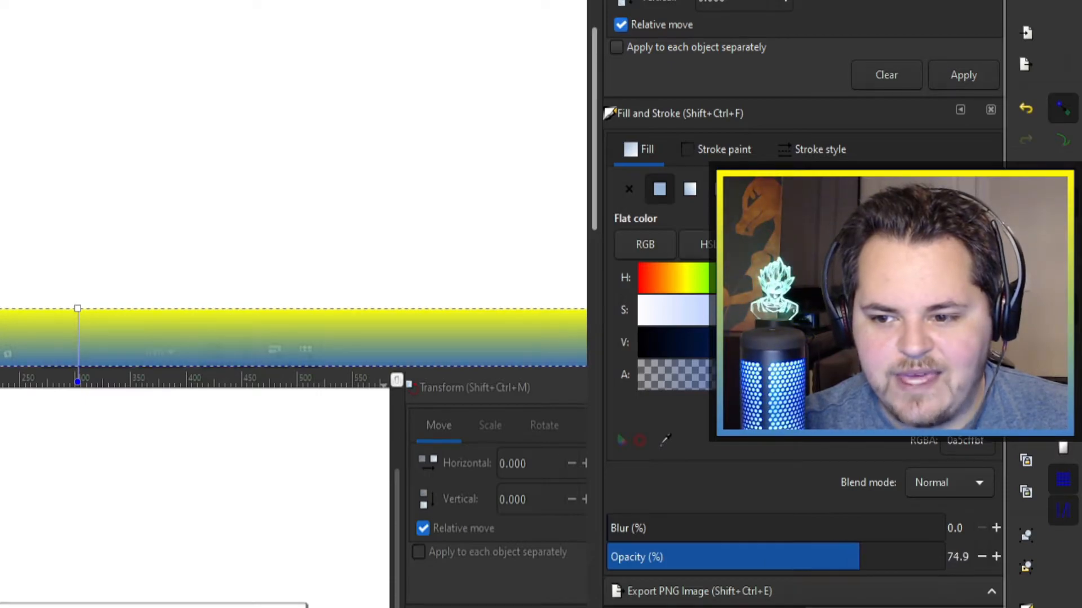
pyautogui.moveTo(923, 342)
pyautogui.mouseDown()
pyautogui.moveTo(766, 342)
pyautogui.moveTo(924, 343)
pyautogui.mouseUp()
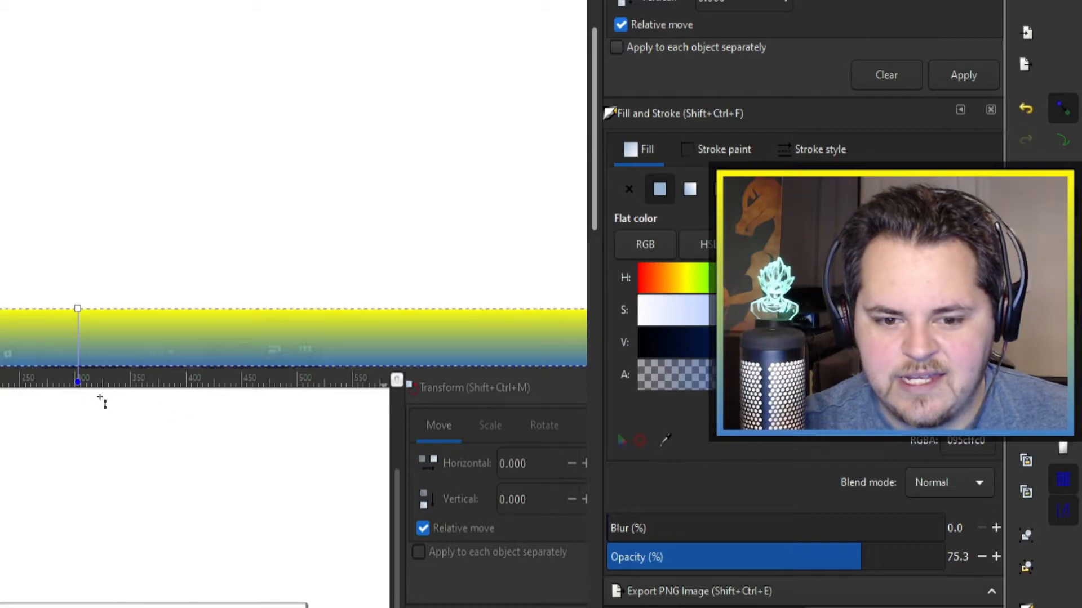
# Step: Move the gradient's lower handle slightly further below the bar and deselect the bar
pyautogui.moveTo(78, 382)
pyautogui.mouseDown()
pyautogui.moveTo(84, 367)
pyautogui.moveTo(86, 585)
pyautogui.moveTo(84, 343)
pyautogui.moveTo(82, 395)
pyautogui.mouseUp()
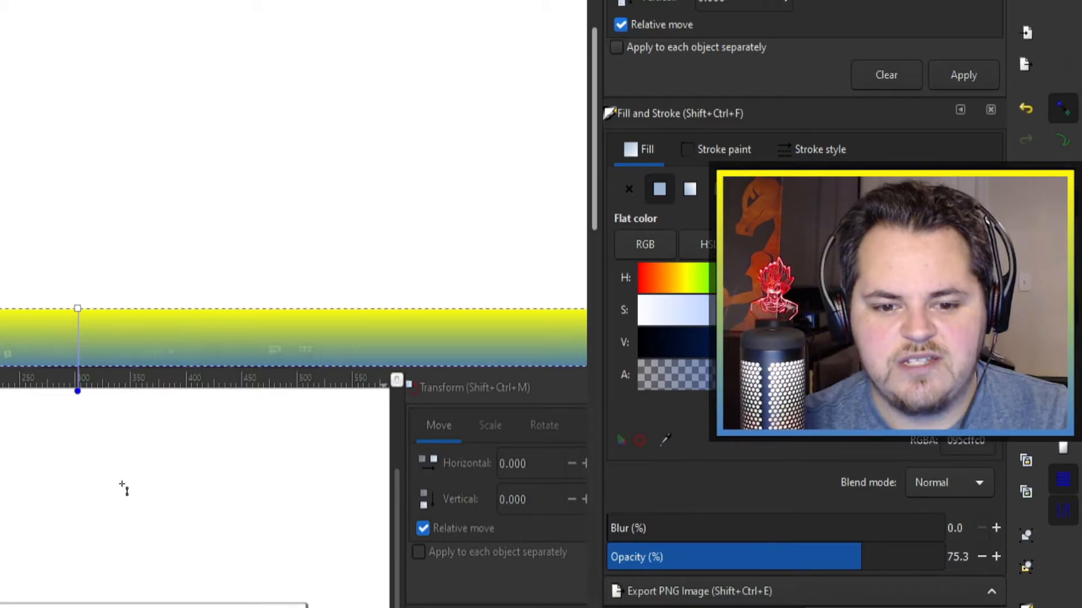
pyautogui.click(250, 69)
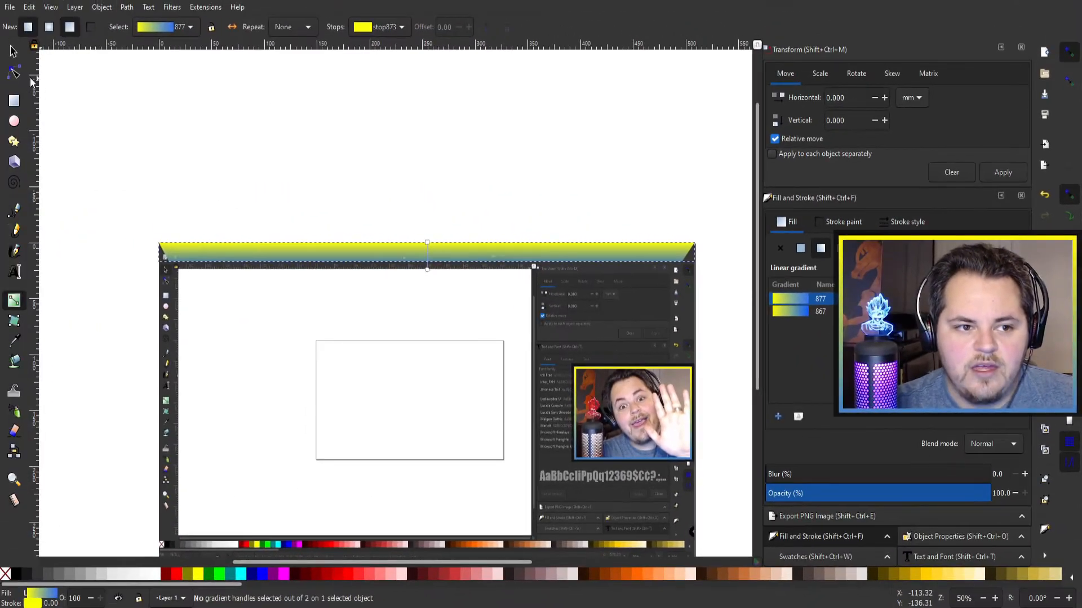
pyautogui.click(14, 55)
pyautogui.click(383, 200)
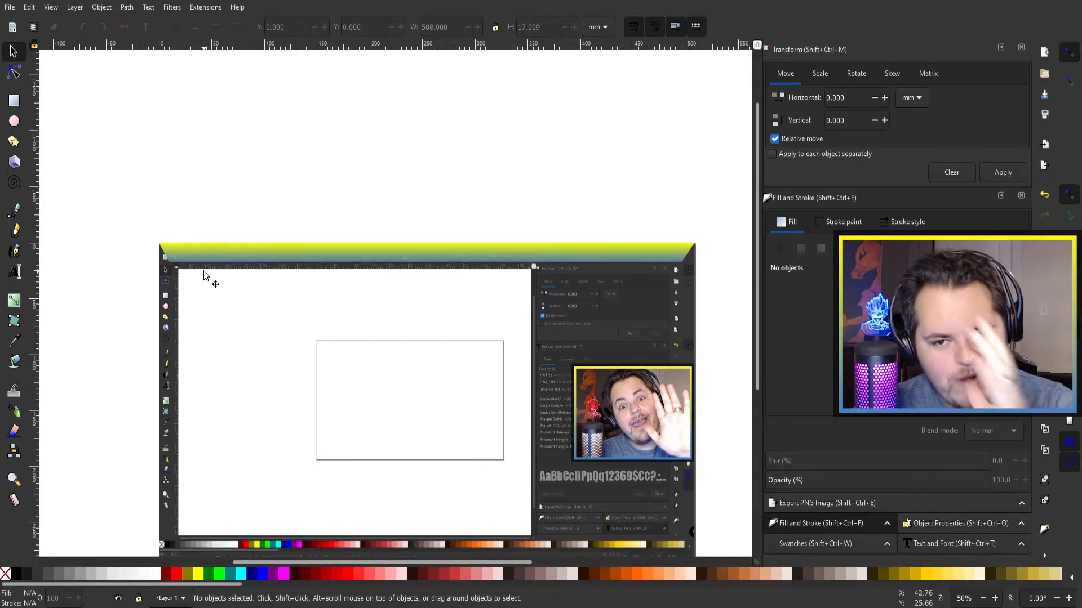
# Step: Bend the bar's slanted left edge outward into a rounded curve with the Node tool
pyautogui.keyDown('ctrl'); pyautogui.scroll(3, 168, 280); pyautogui.keyUp('ctrl')
pyautogui.keyDown('ctrl'); pyautogui.scroll(2, 168, 280); pyautogui.keyUp('ctrl')
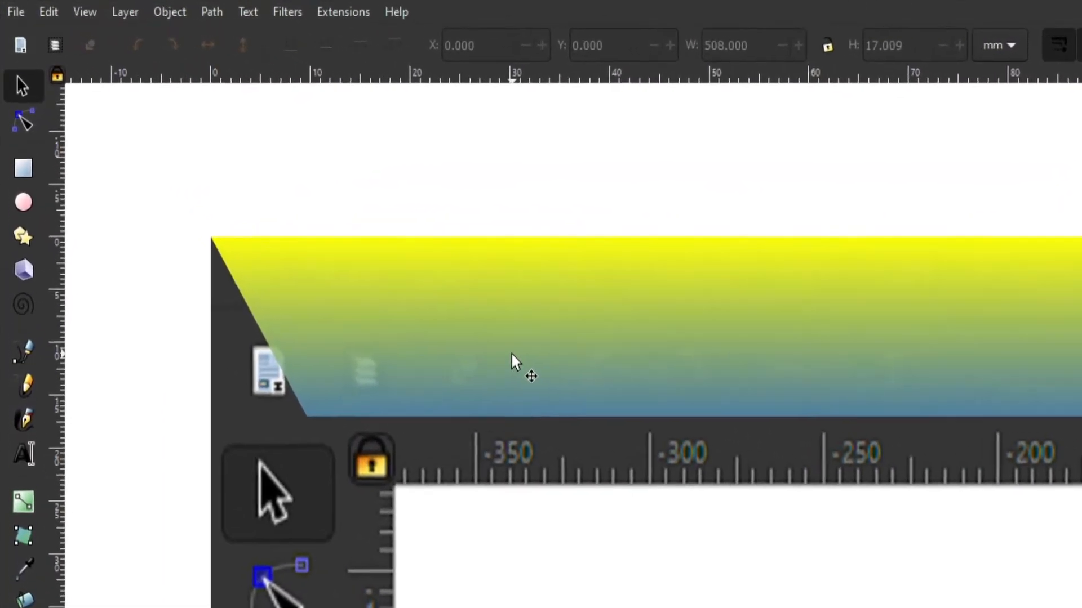
pyautogui.click(513, 360)
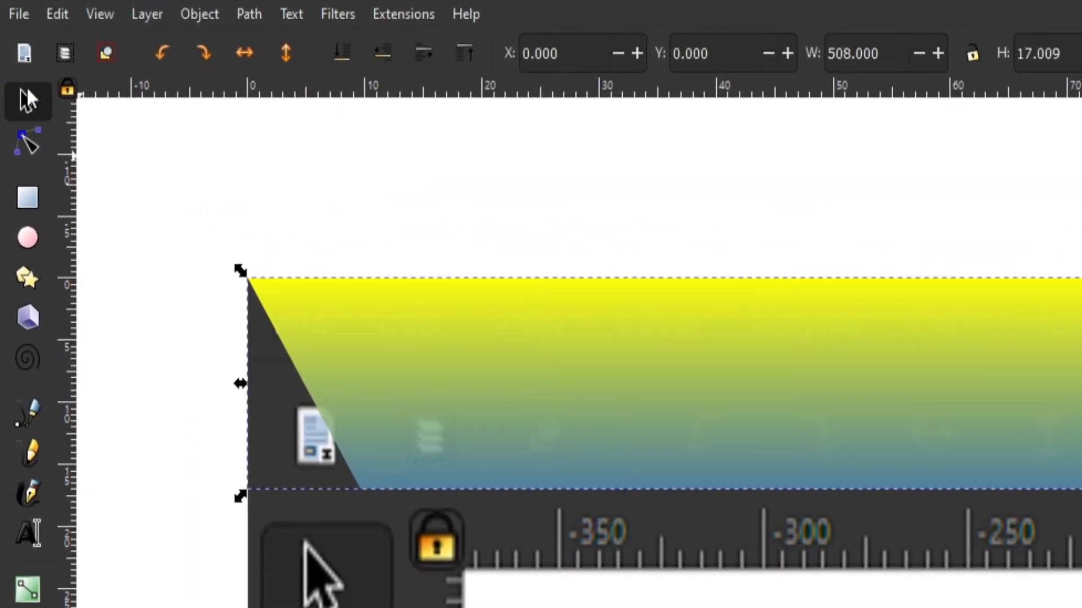
pyautogui.click(29, 147)
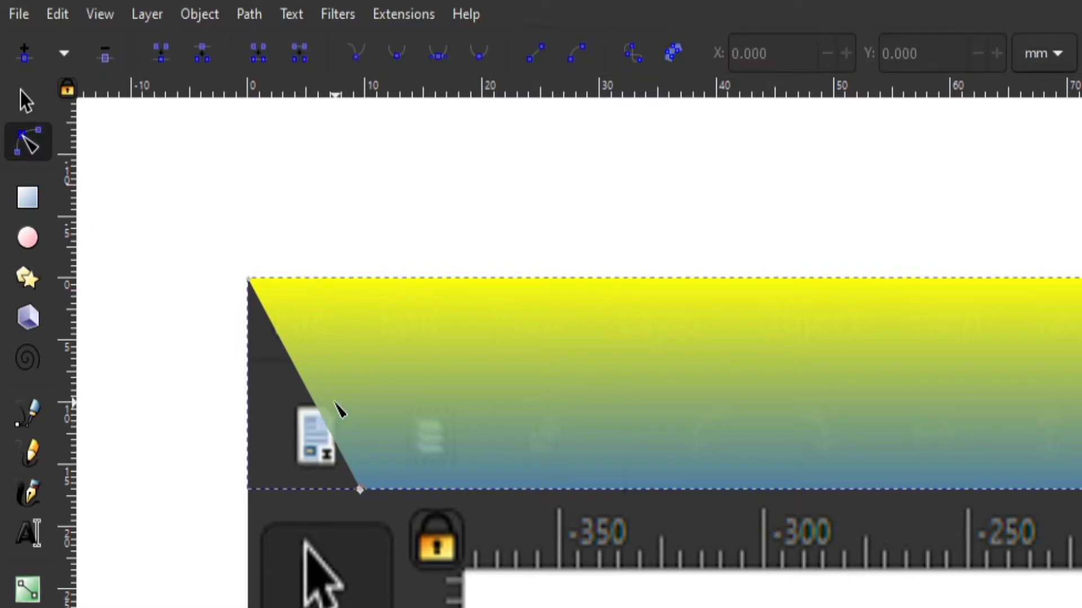
pyautogui.moveTo(310, 396); pyautogui.dragTo(266, 433)
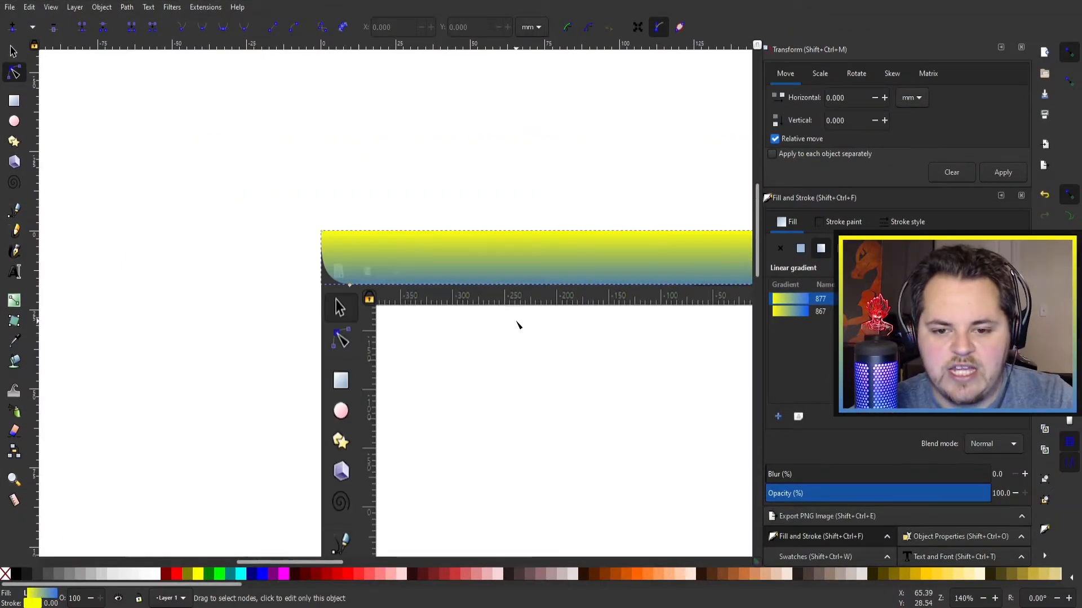
pyautogui.scroll(-3, 519, 325)
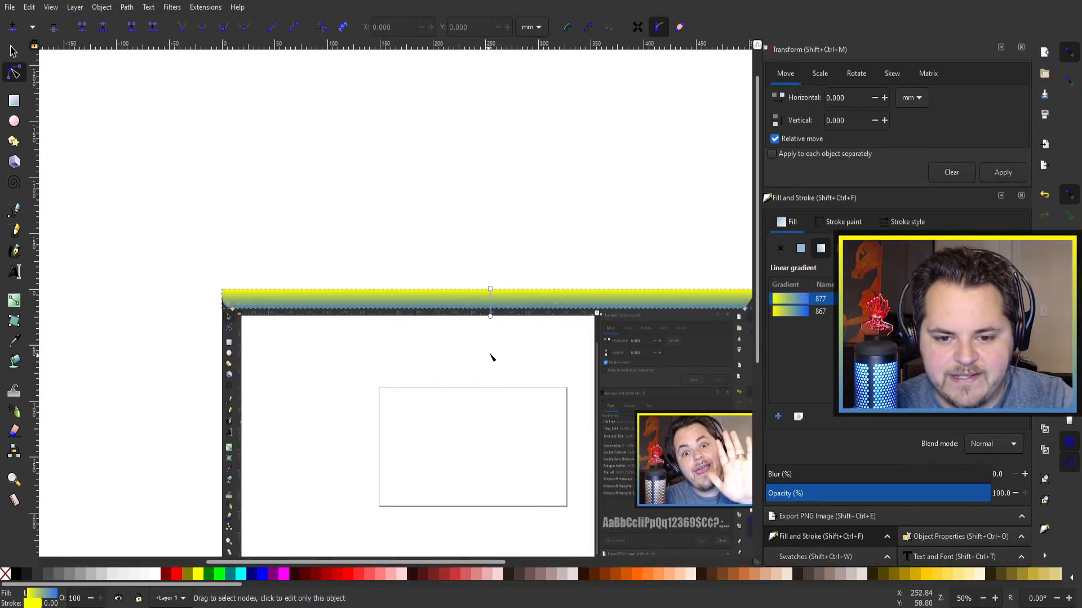
pyautogui.scroll(-2, 510, 316)
pyautogui.hscroll(2, 490, 276)
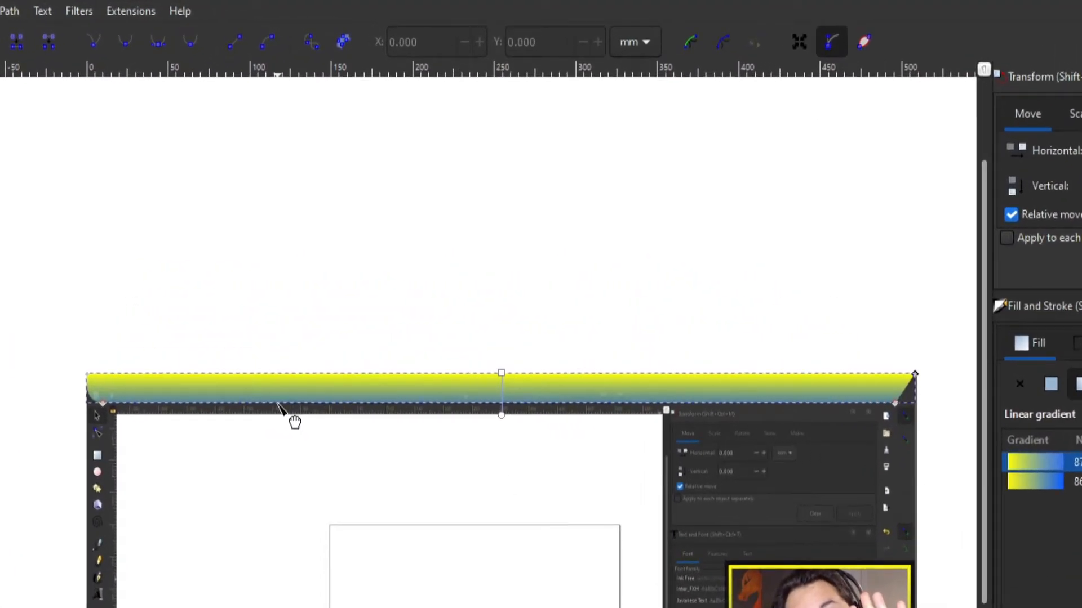
# Step: Add a node on the bar's lower edge at about X 79 mm and bend the segment before it upward into a shallow arch
pyautogui.moveTo(279, 404); pyautogui.dragTo(260, 591)
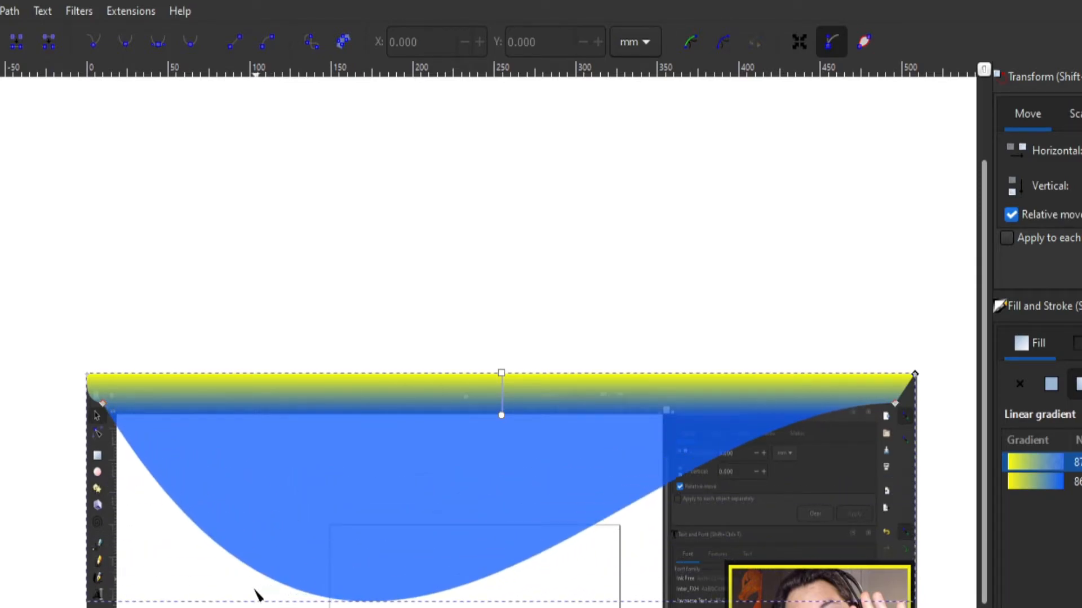
pyautogui.hotkey('ctrl', 'z')
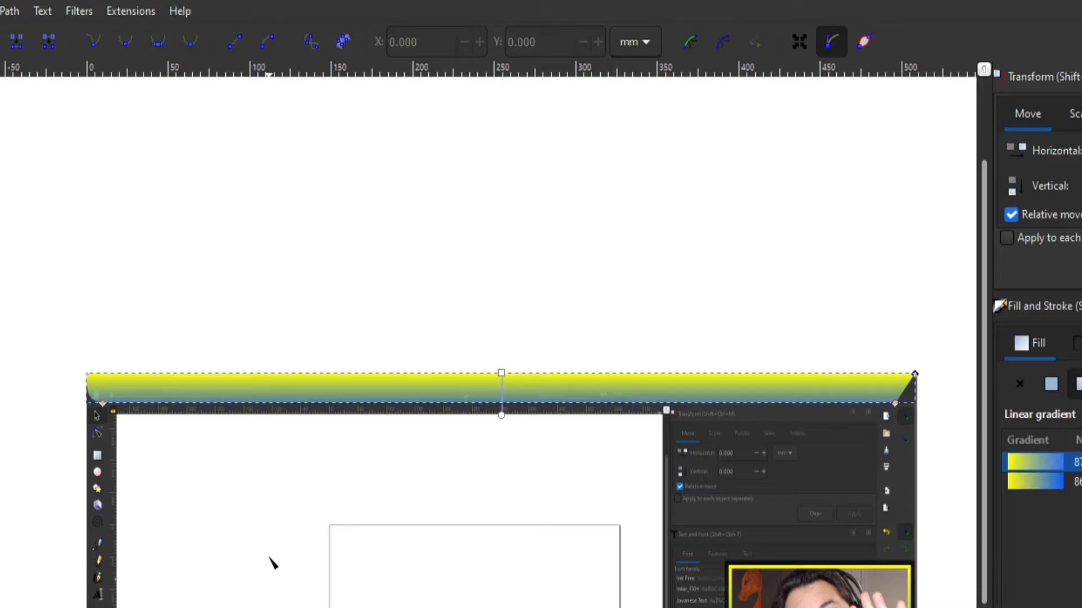
pyautogui.scroll(4, 259, 408)
pyautogui.hscroll(-10, 233, 502)
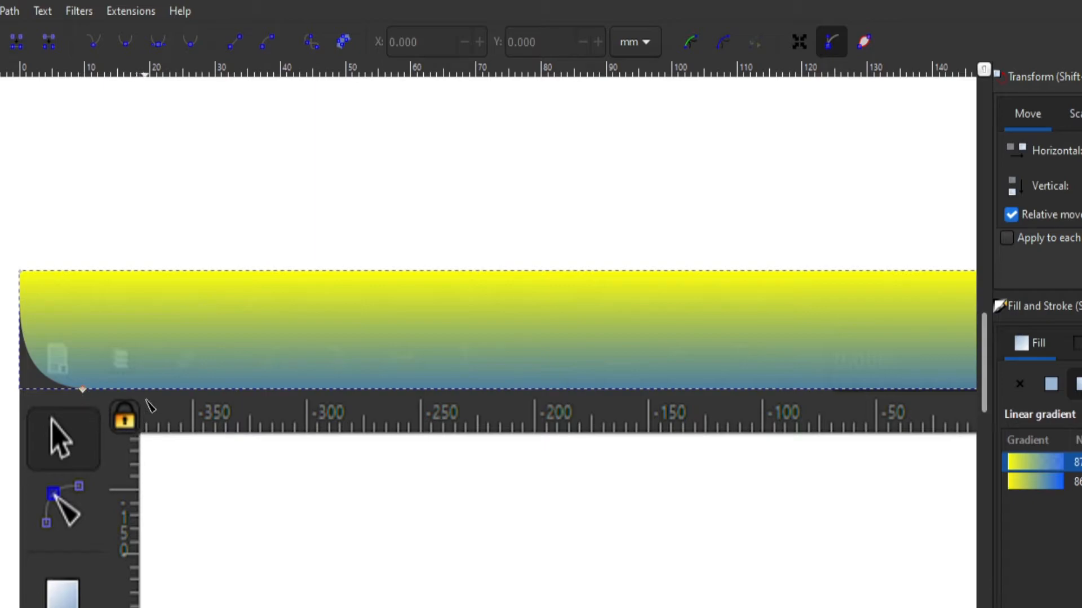
pyautogui.doubleClick(535, 389)
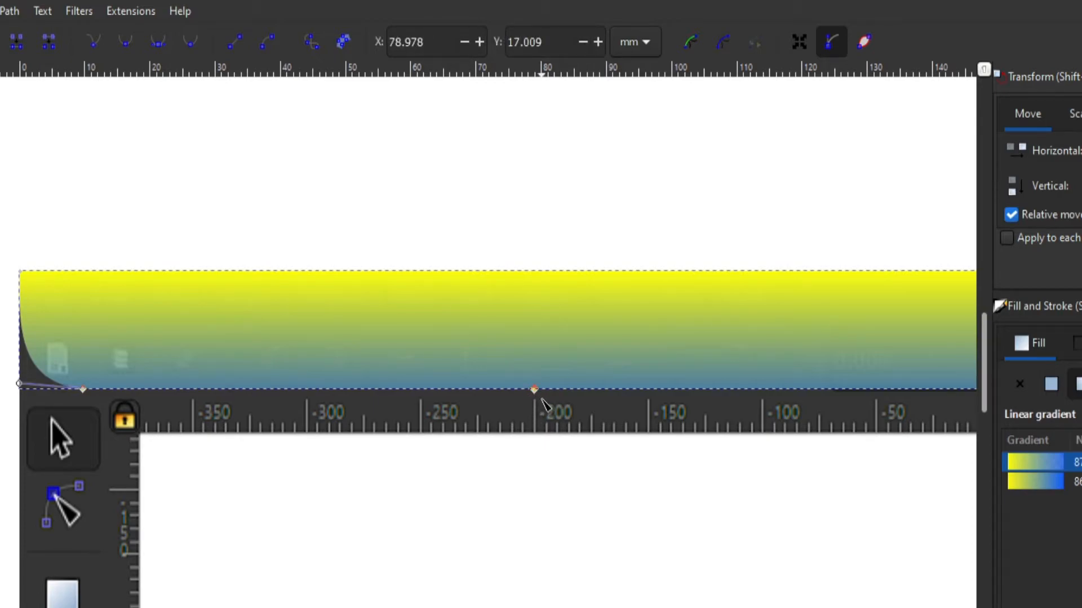
pyautogui.moveTo(305, 391); pyautogui.dragTo(330, 292)
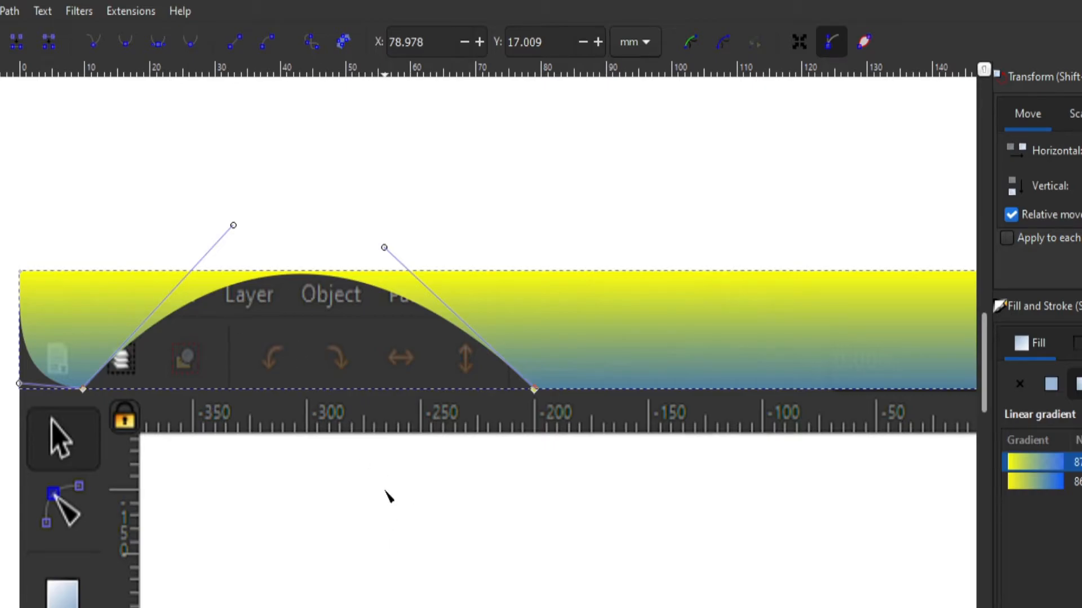
pyautogui.scroll(-4, 389, 495)
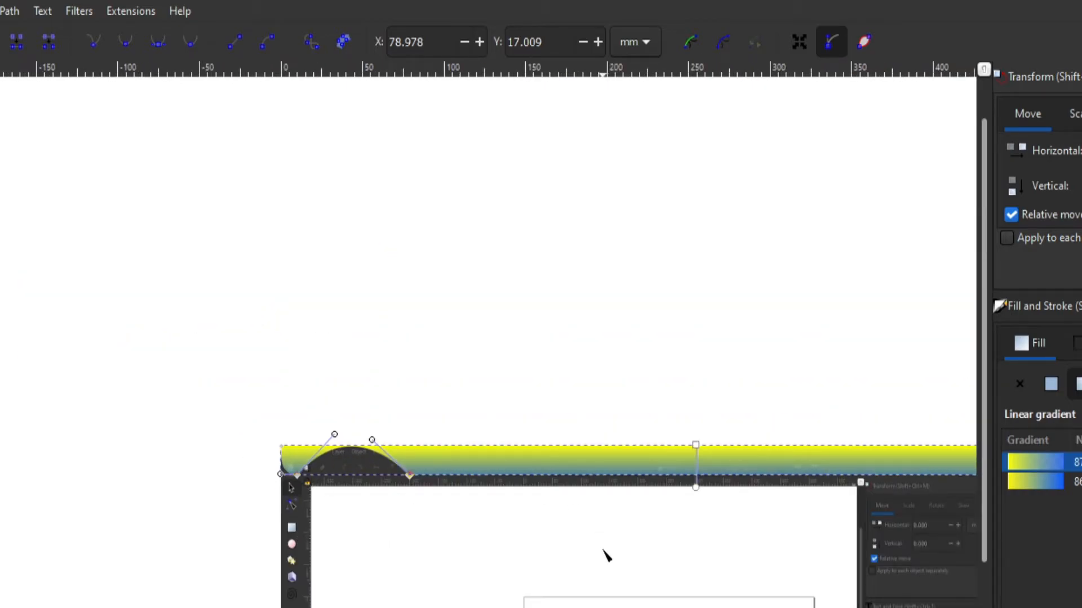
pyautogui.moveTo(350, 449); pyautogui.dragTo(354, 468)
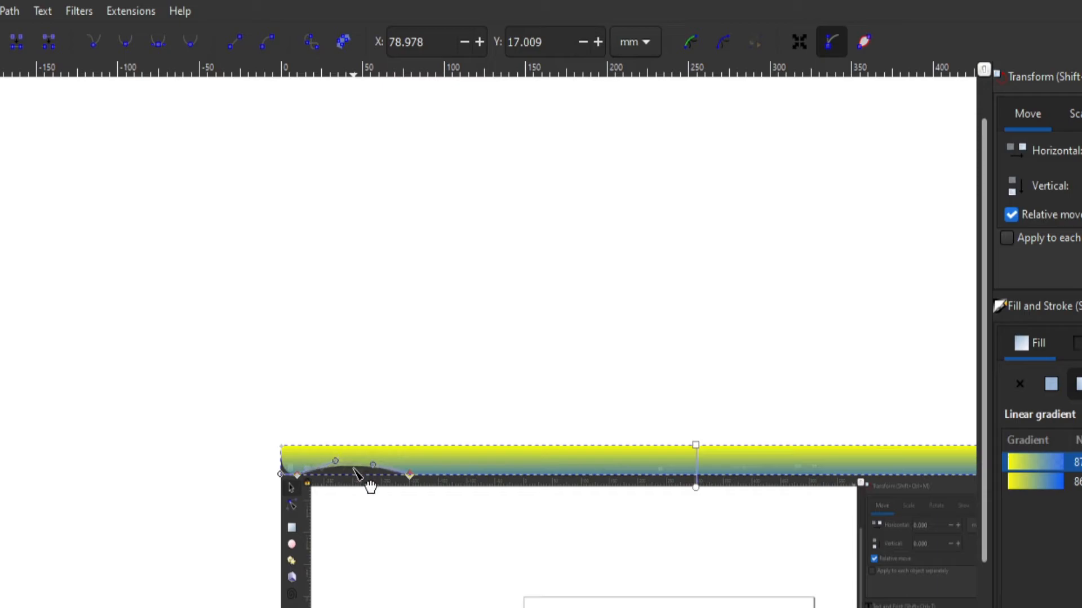
# Step: Add nodes on the bar's lower edge at about X 158 and 245 mm and bend both new segments into matching shallow arches
pyautogui.doubleClick(539, 477)
pyautogui.moveTo(481, 474); pyautogui.dragTo(473, 466)
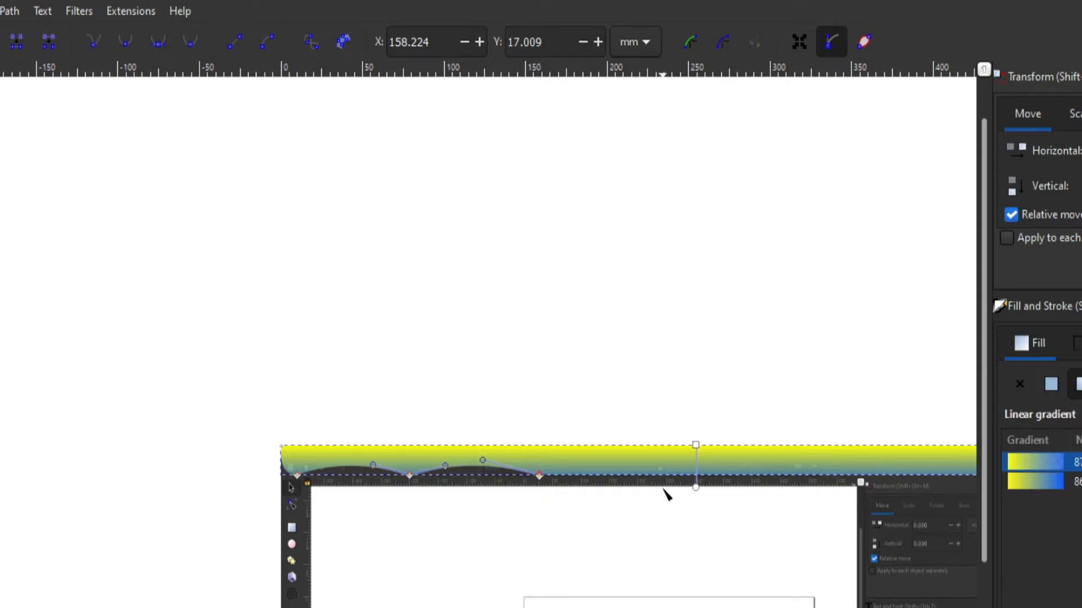
pyautogui.doubleClick(681, 477)
pyautogui.moveTo(623, 477); pyautogui.dragTo(614, 469)
# Step: Examine the scalloped lower edge of the bar both close up and across its full width
pyautogui.scroll(-3, 769, 509)
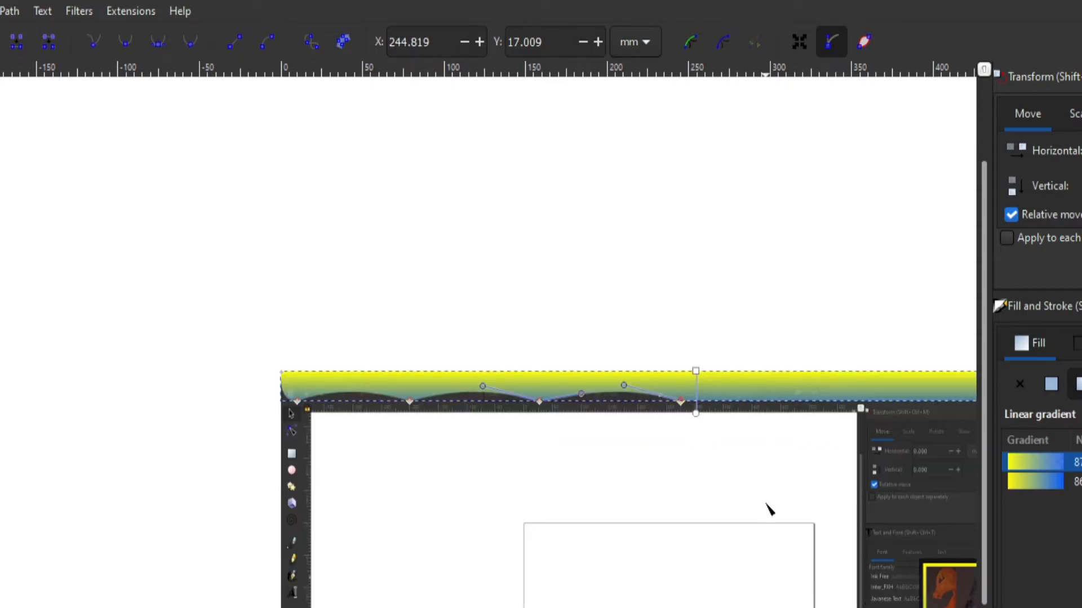
pyautogui.scroll(-2, 716, 489)
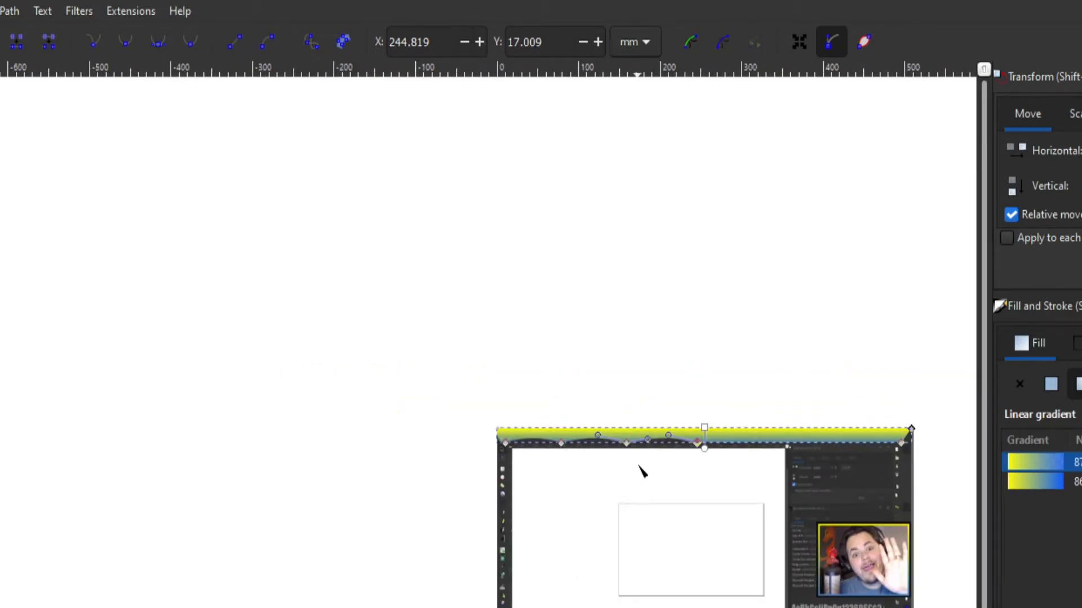
pyautogui.scroll(4, 641, 473)
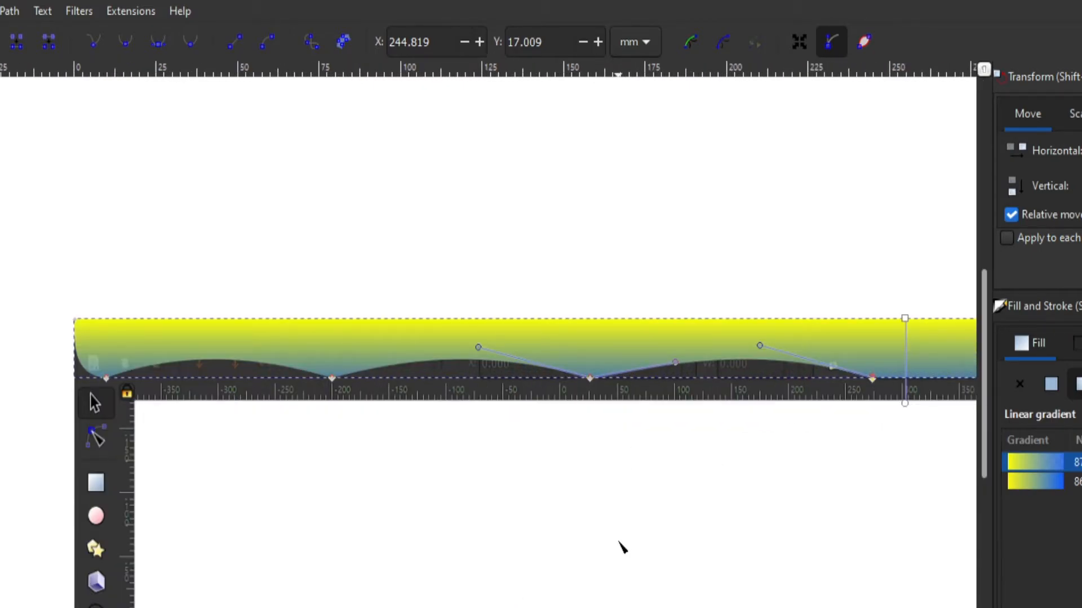
pyautogui.scroll(-2, 601, 556)
pyautogui.scroll(-1, 763, 519)
pyautogui.scroll(1, 625, 515)
pyautogui.scroll(1, 556, 521)
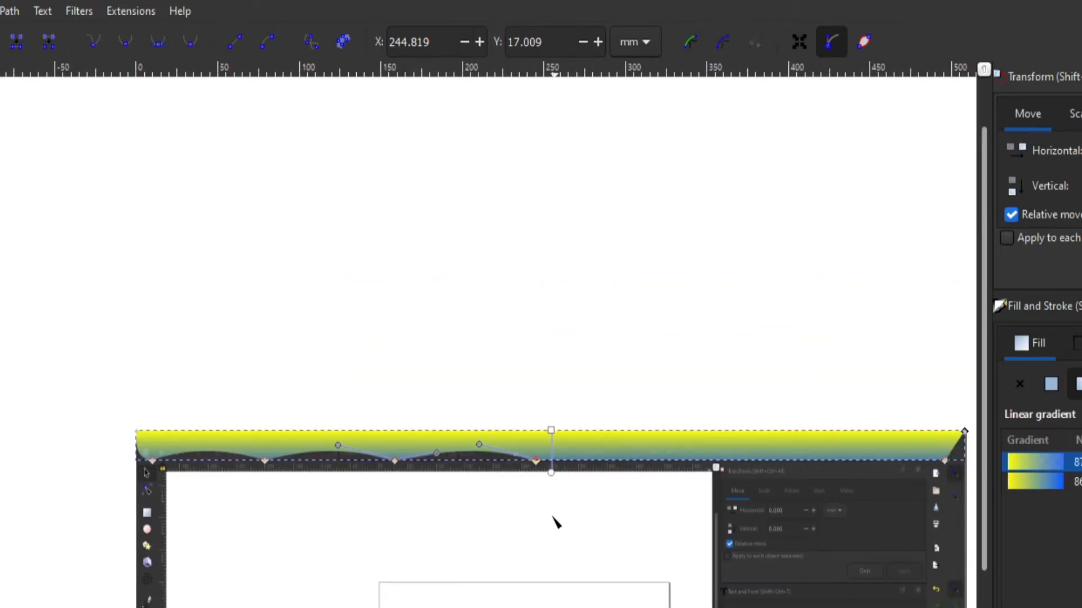
pyautogui.hscroll(3, 556, 521)
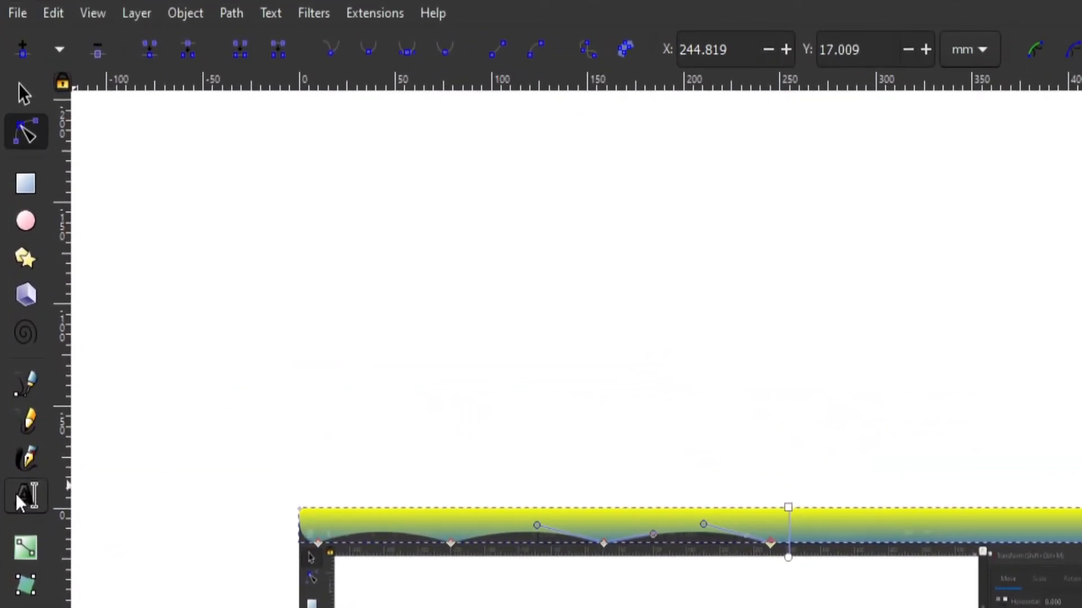
# Step: Add the text "FOLLOWER:" in 30 pt Impact and place it inside the bar's left end at about X 21, Y 2 mm
pyautogui.click(22, 500)
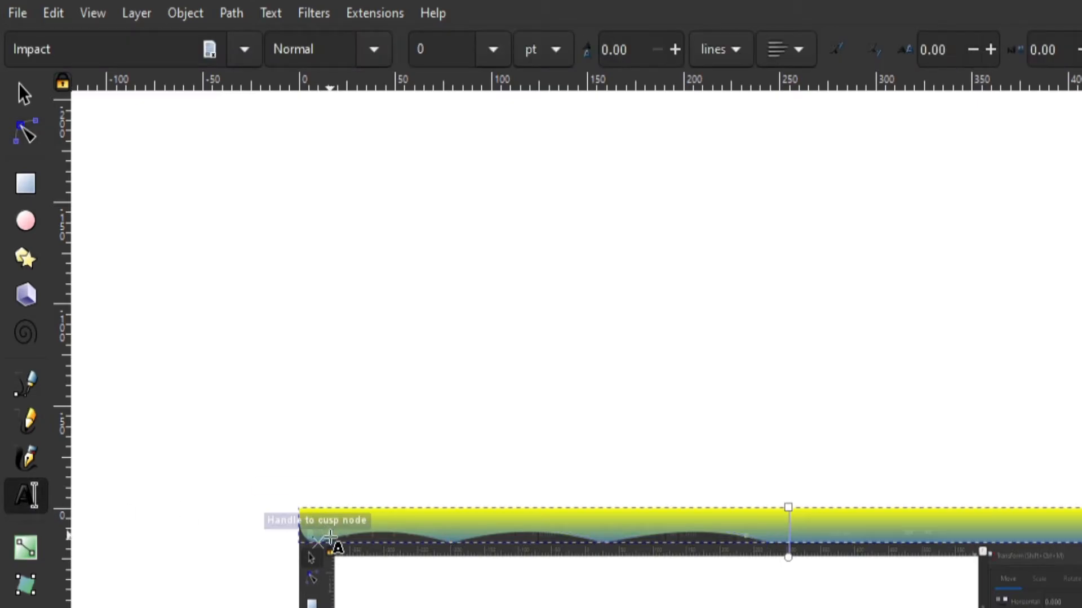
pyautogui.click(383, 515)
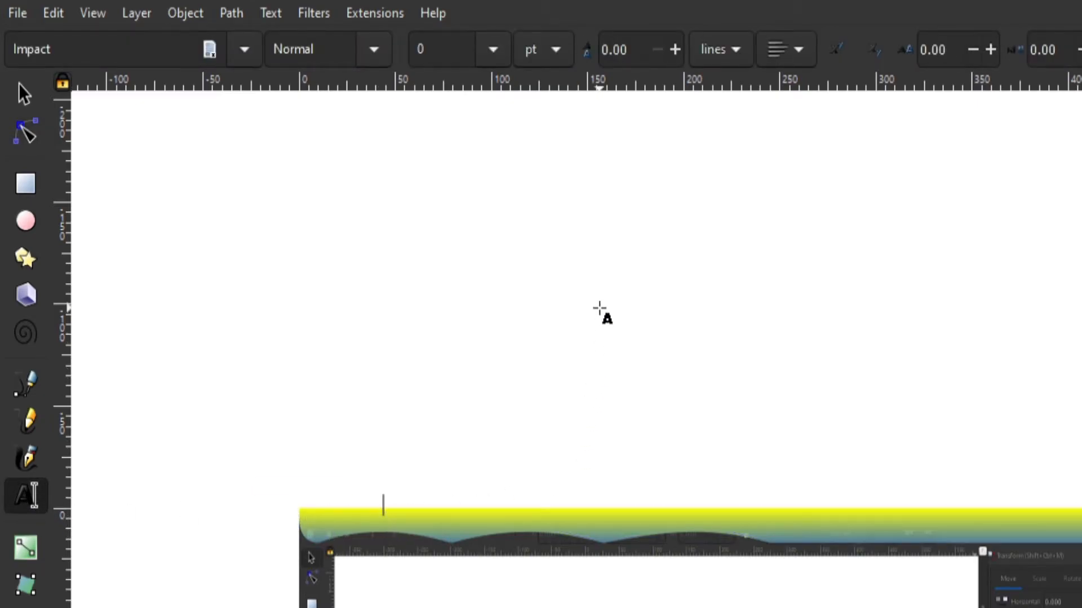
pyautogui.write('TH')
pyautogui.write('LLOWER')
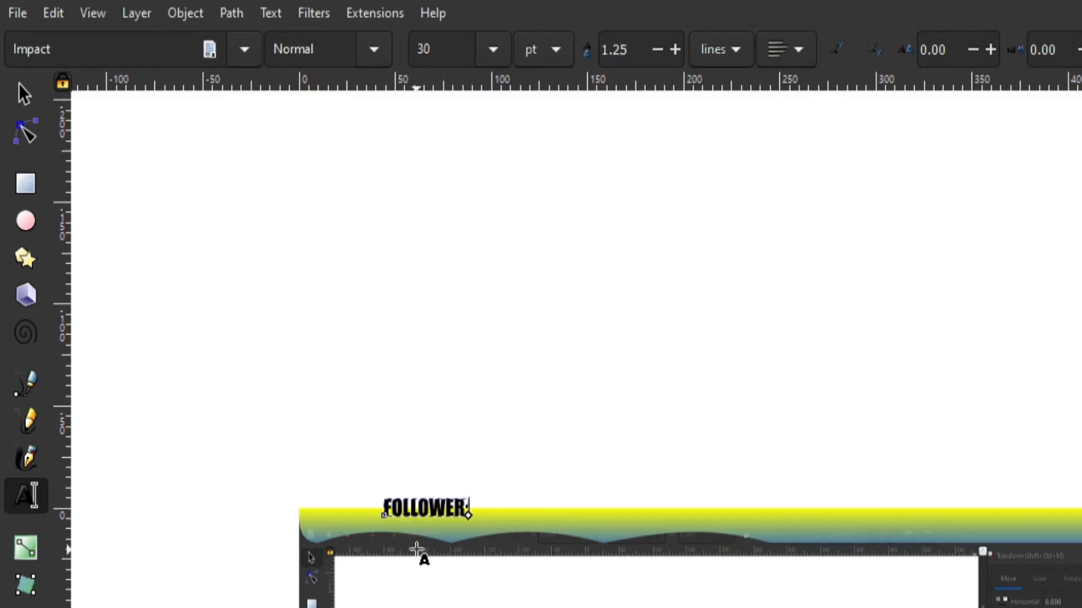
pyautogui.scroll(1, 417, 530)
pyautogui.scroll(2, 417, 530)
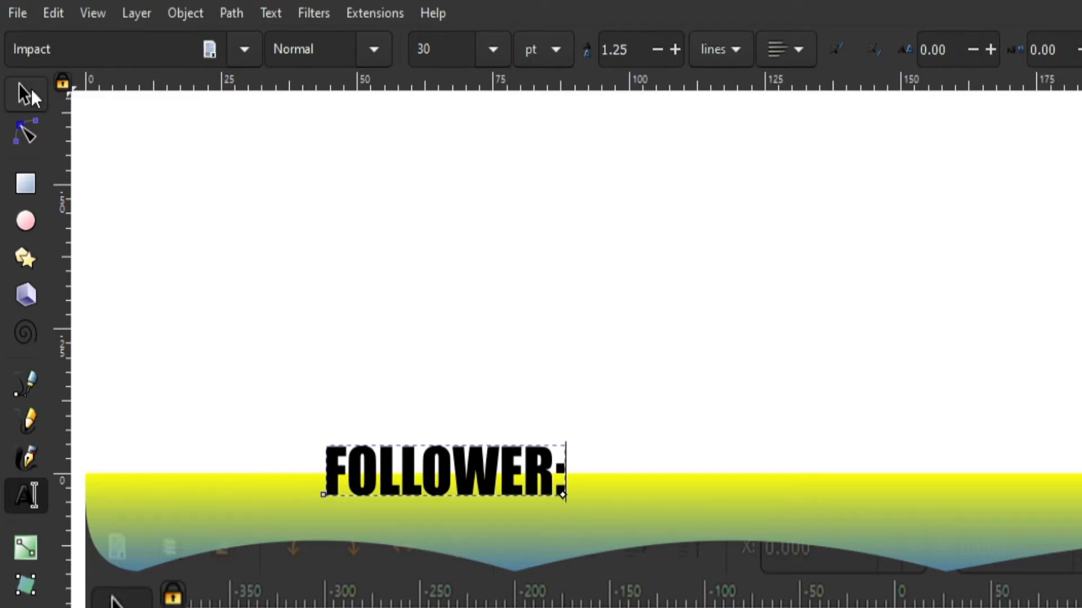
pyautogui.click(21, 96)
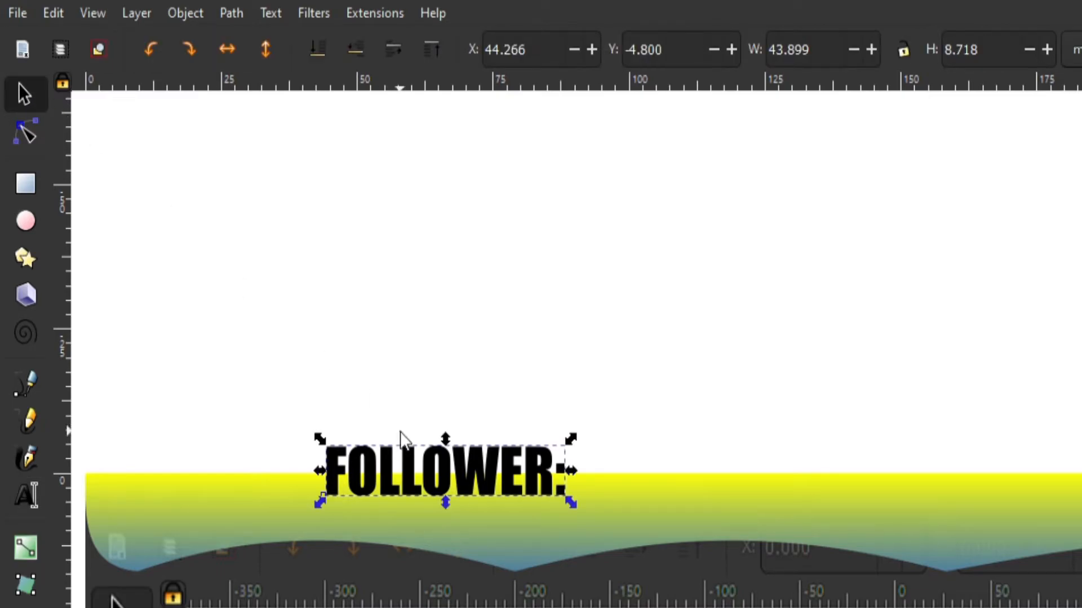
pyautogui.moveTo(470, 471); pyautogui.dragTo(345, 510)
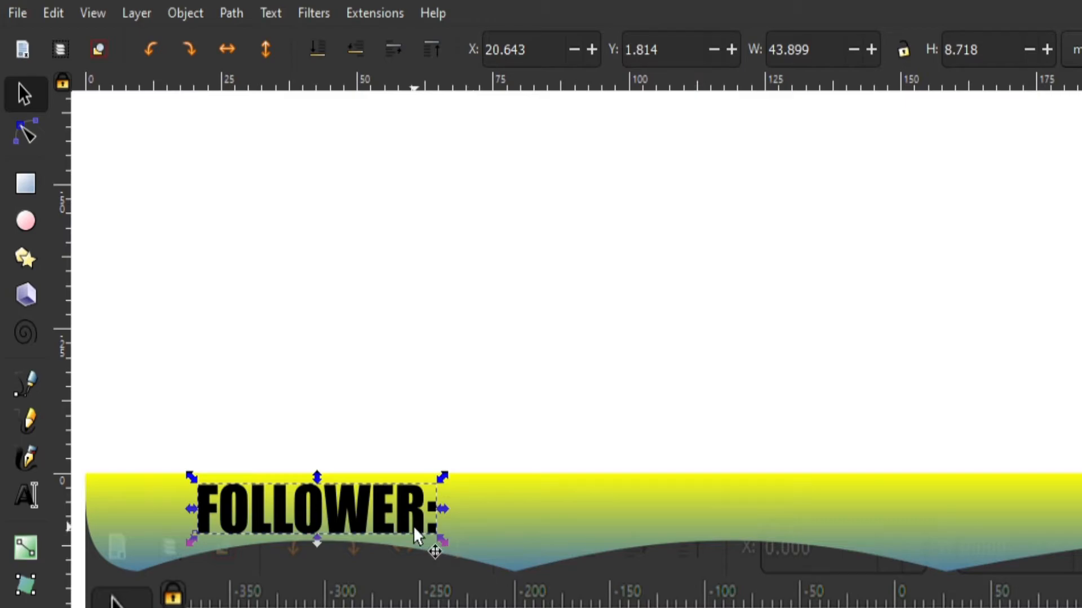
# Step: Enlarge the "FOLLOWER:" text to about 133 mm wide and 26 mm high
pyautogui.doubleClick(355, 514)
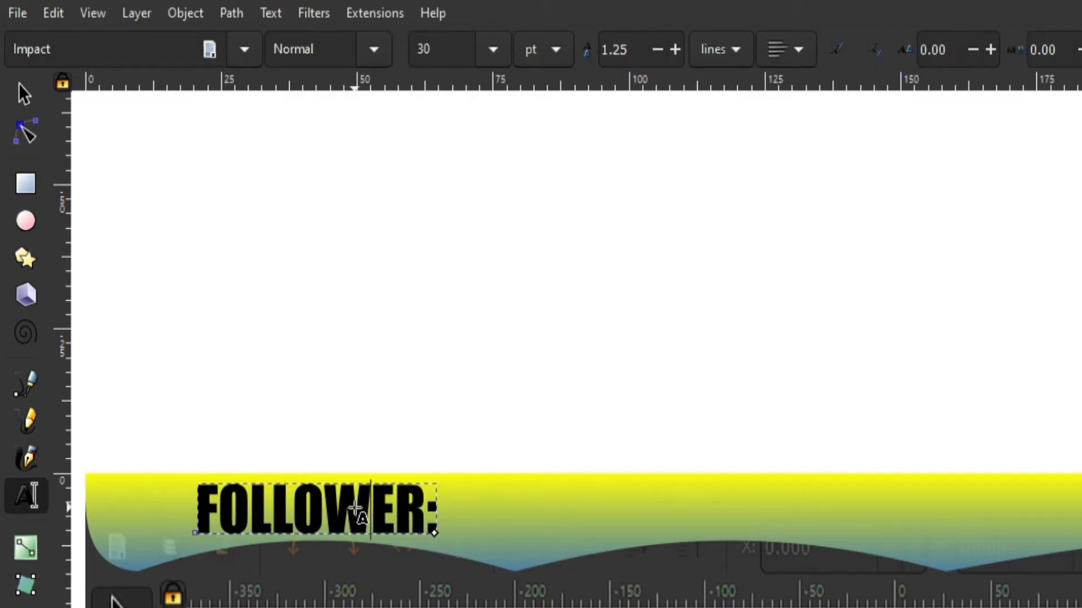
pyautogui.click(23, 92)
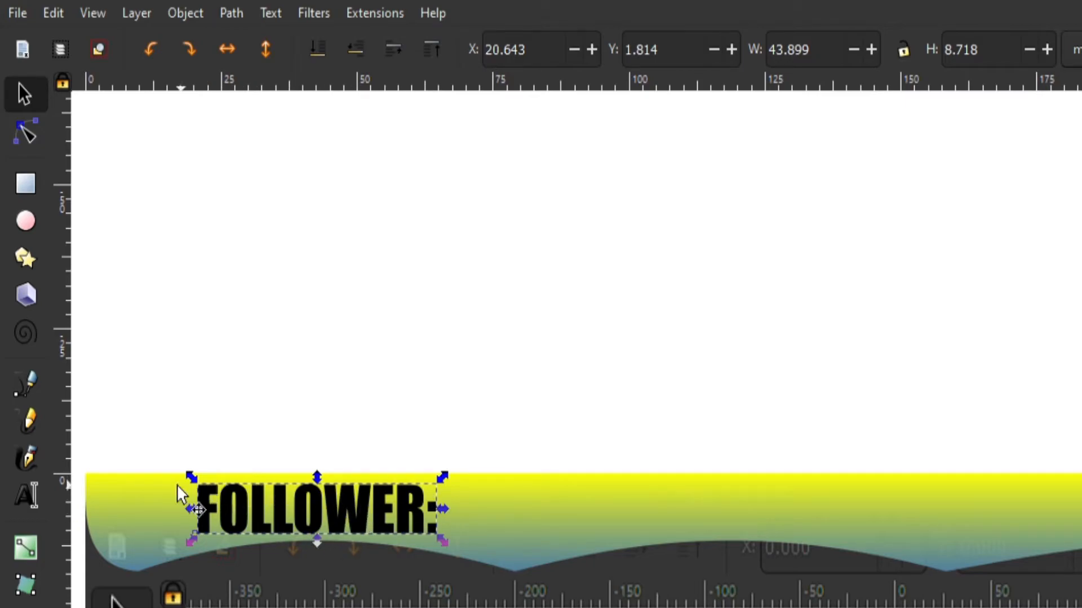
pyautogui.moveTo(191, 478); pyautogui.dragTo(321, 396)
pyautogui.moveTo(449, 507); pyautogui.dragTo(1042, 212)
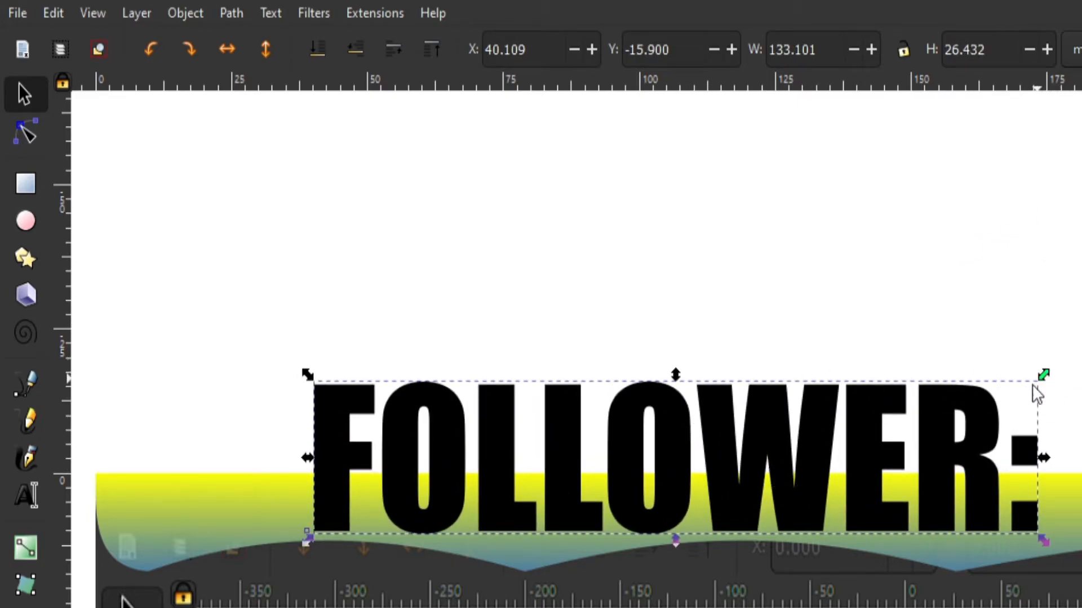
# Step: Move the "FOLLOWER:" text slightly up and left and rotate it counterclockwise so it slants steeply upward, spanning about 135 by 62 mm
pyautogui.click(952, 437)
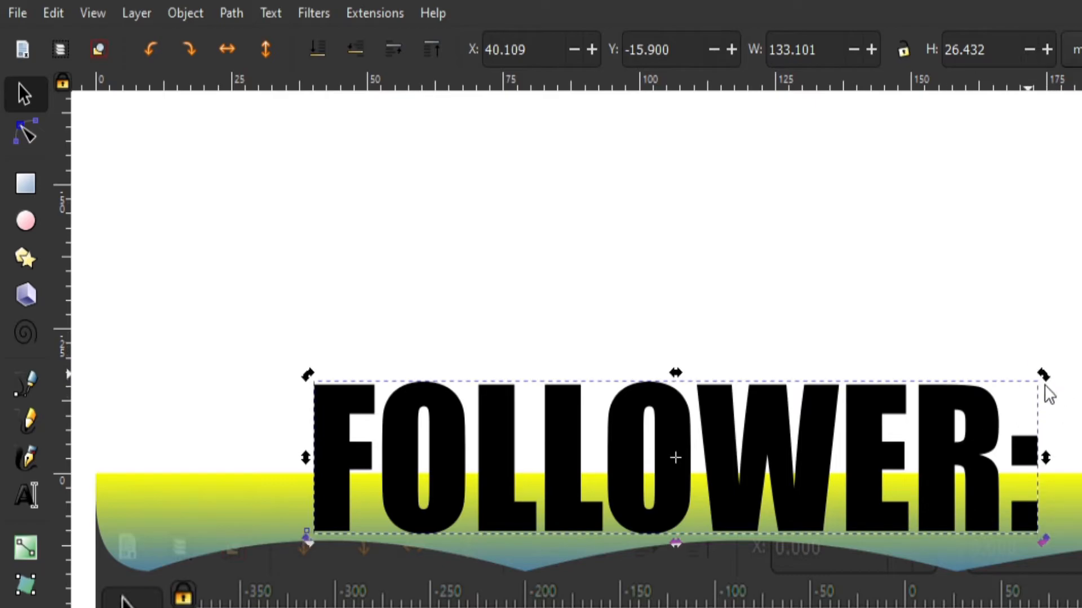
pyautogui.moveTo(1042, 376); pyautogui.dragTo(927, 398)
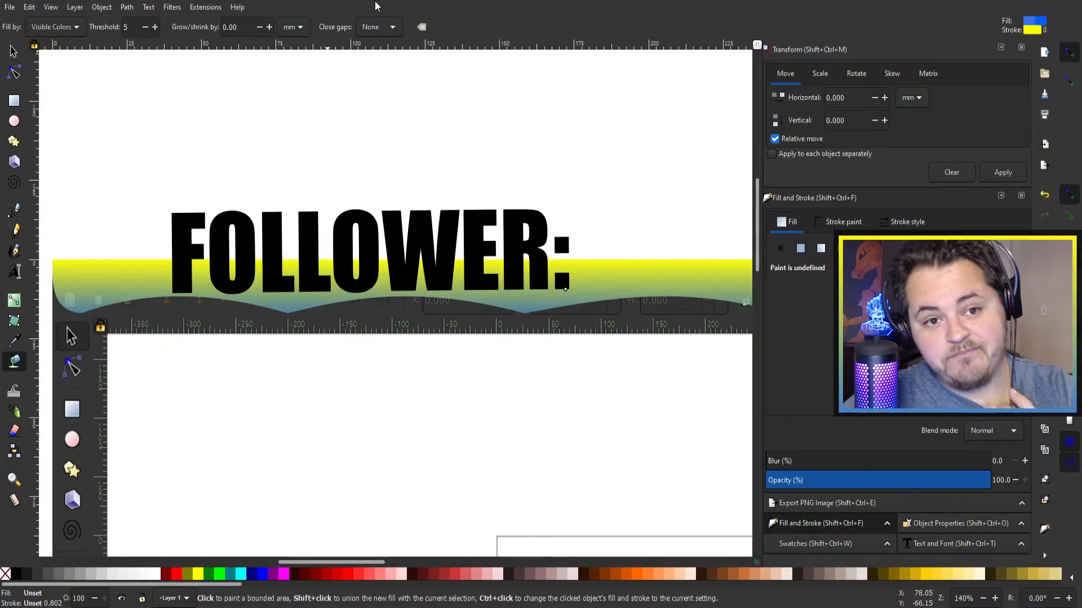
pyautogui.click(14, 52)
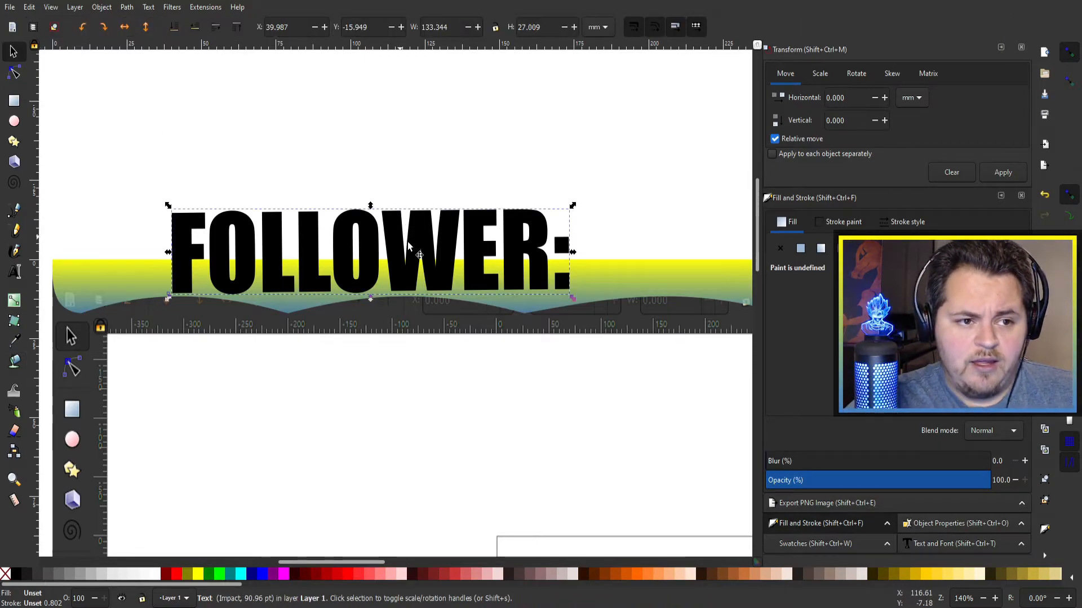
pyautogui.moveTo(420, 253); pyautogui.dragTo(408, 229)
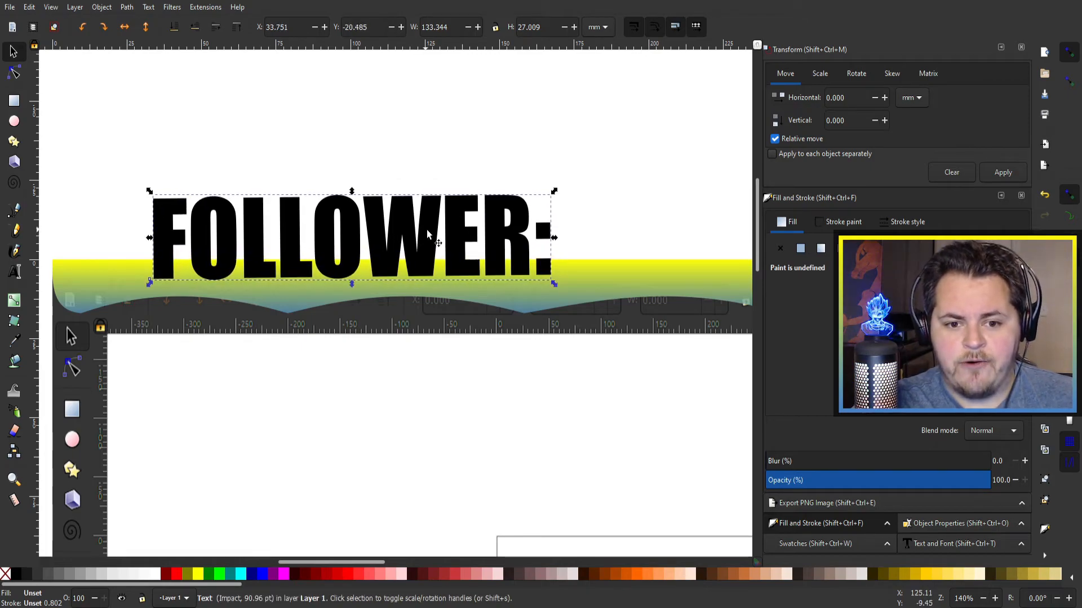
pyautogui.click(476, 202)
pyautogui.moveTo(554, 192); pyautogui.dragTo(516, 141)
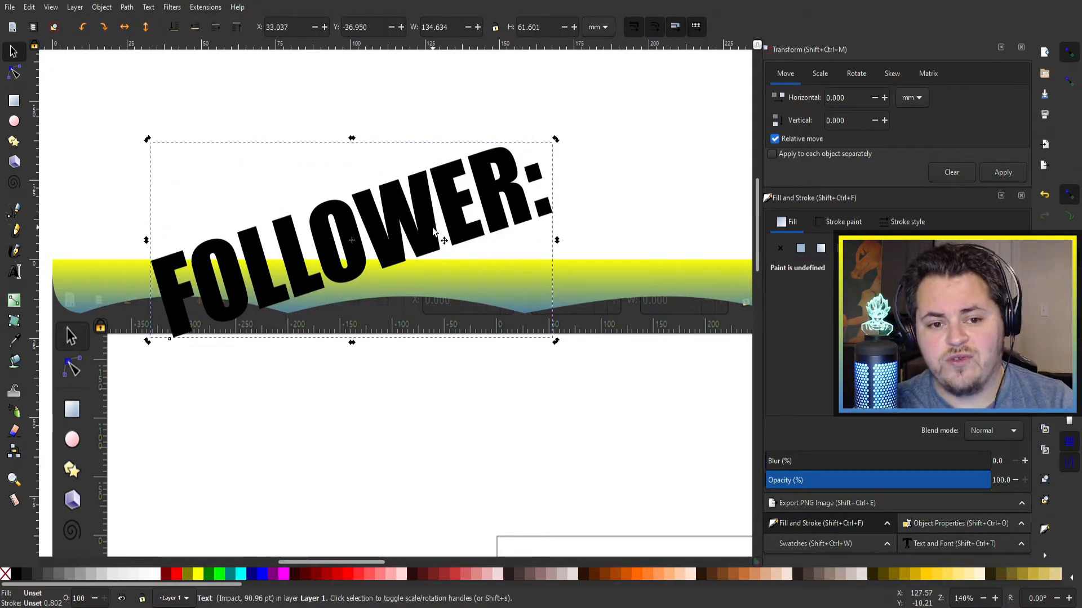
# Step: Paste a copy of the slanted text, fill it white and offset it slightly to the right over the black original as a shadow effect
pyautogui.hotkey('ctrl', 'c')
pyautogui.hotkey('ctrl', 'v')
pyautogui.moveTo(256, 188); pyautogui.dragTo(292, 216)
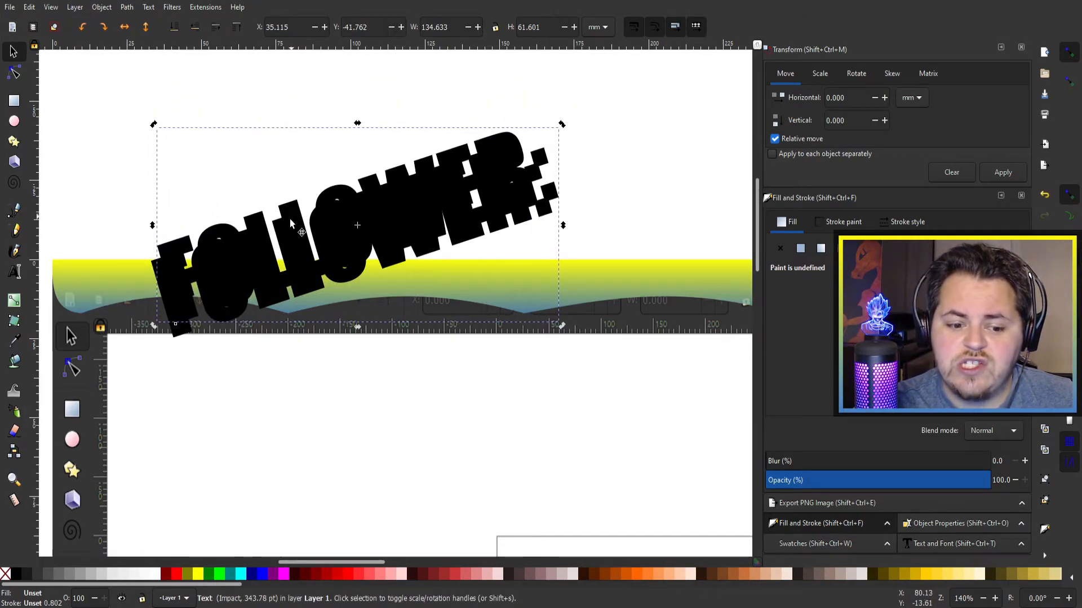
pyautogui.click(156, 575)
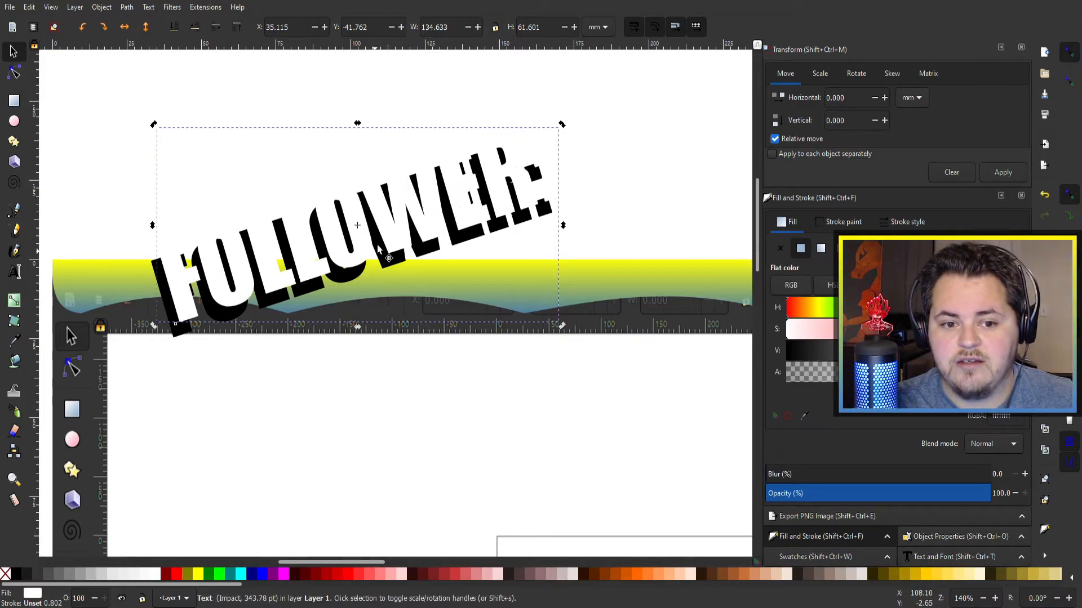
pyautogui.moveTo(396, 232); pyautogui.dragTo(398, 246)
pyautogui.moveTo(400, 252); pyautogui.dragTo(400, 253)
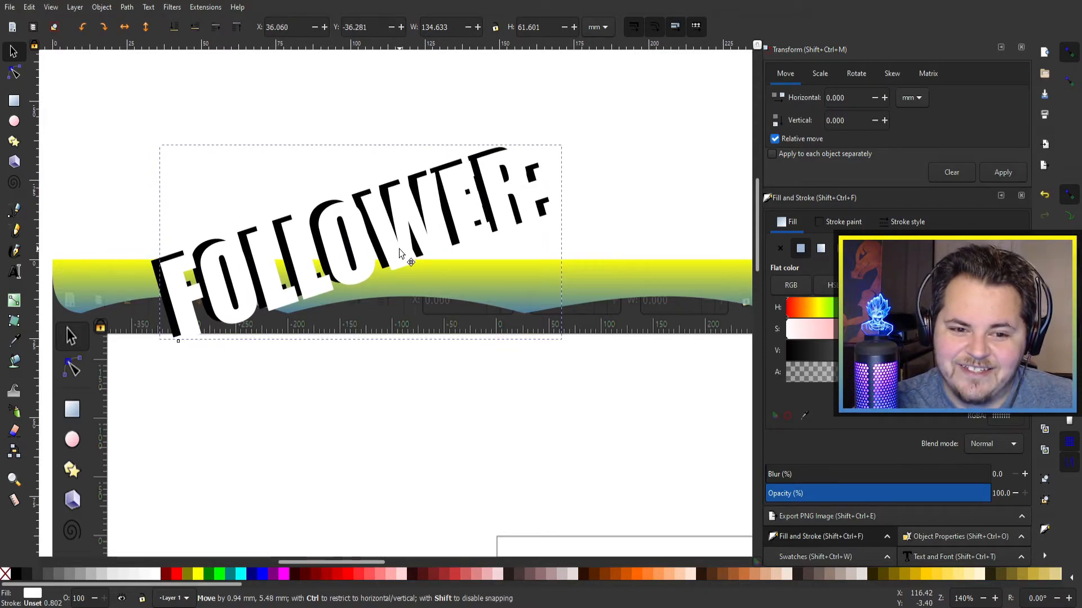
pyautogui.moveTo(400, 253); pyautogui.dragTo(400, 253)
# Step: Move the black and white texts together up and to the left, and deselect them
pyautogui.moveTo(634, 114); pyautogui.dragTo(164, 394)
pyautogui.moveTo(427, 234); pyautogui.dragTo(410, 203)
pyautogui.click(580, 205)
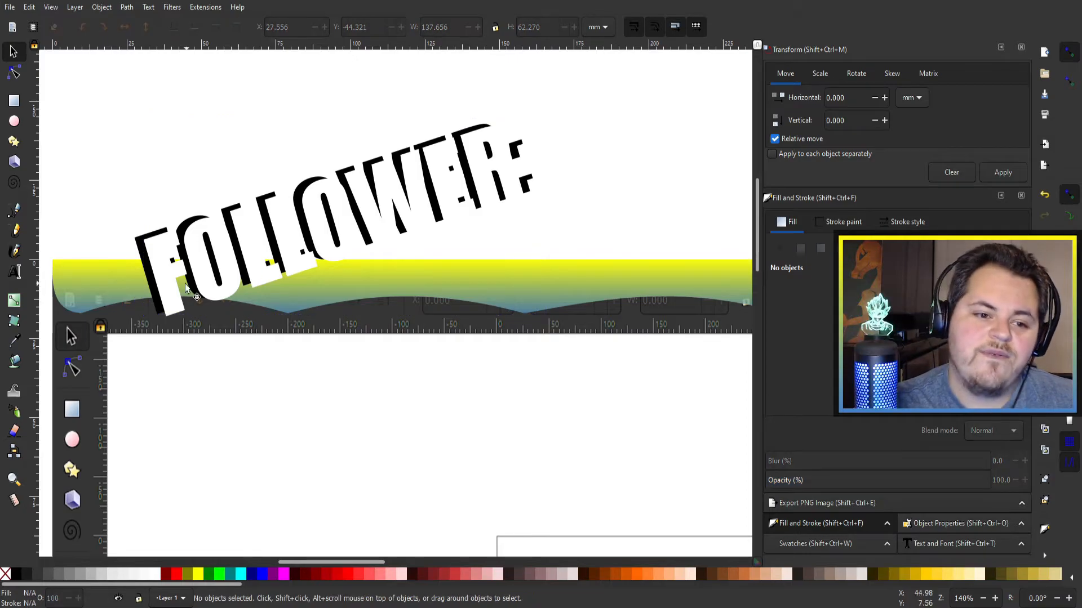
# Step: Align another black copy of the slanted text over the white one and fill it yellow
pyautogui.click(143, 267)
pyautogui.moveTo(143, 267); pyautogui.dragTo(301, 257)
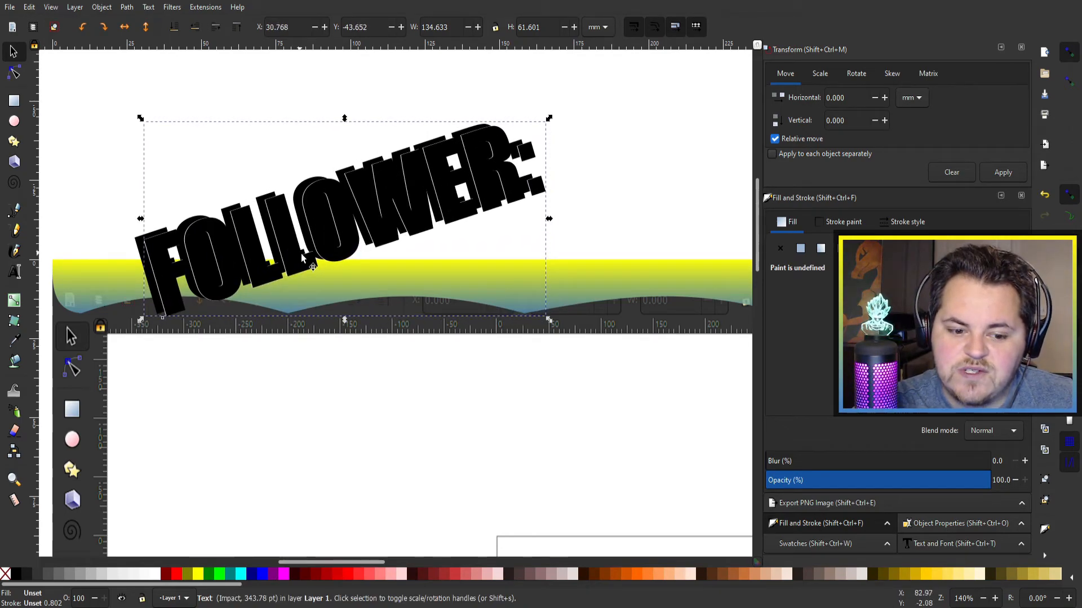
pyautogui.click(198, 574)
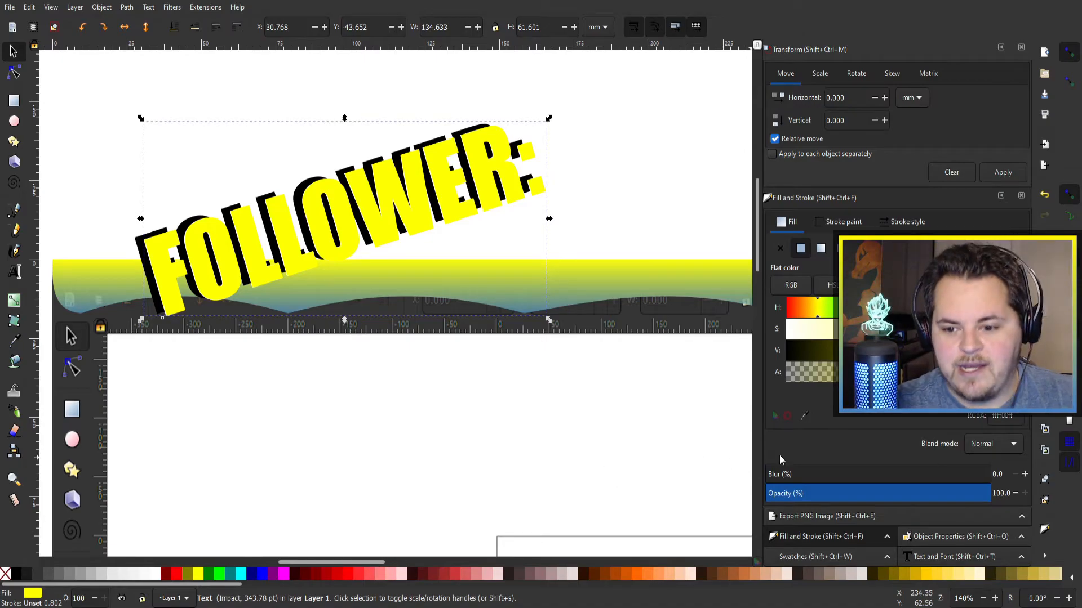
# Step: Blur the yellow text copy into a soft glow and lower it behind the white and black texts
pyautogui.moveTo(780, 477); pyautogui.dragTo(849, 474)
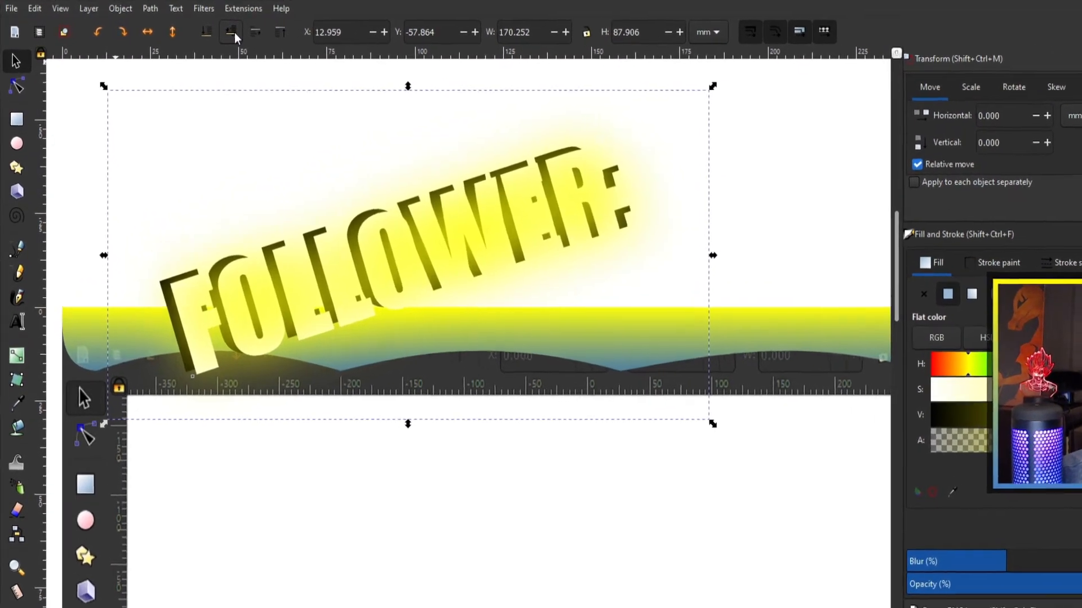
pyautogui.click(199, 30)
pyautogui.click(200, 30)
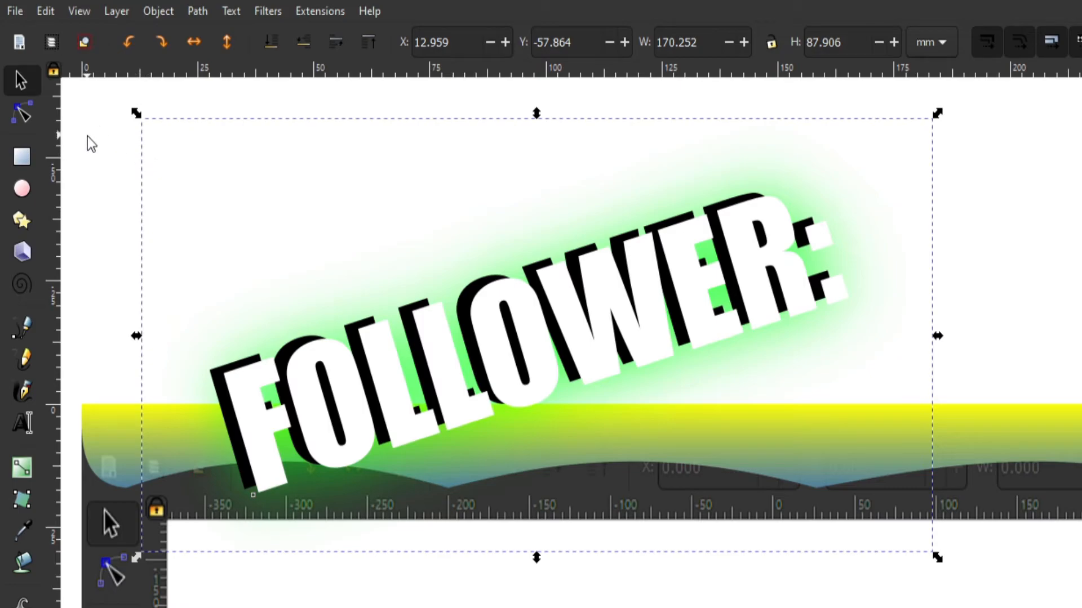
# Step: Try scaling all objects in the drawing together, and clear the selection
pyautogui.click(101, 168)
pyautogui.scroll(-3, 661, 490)
pyautogui.scroll(-2, 924, 603)
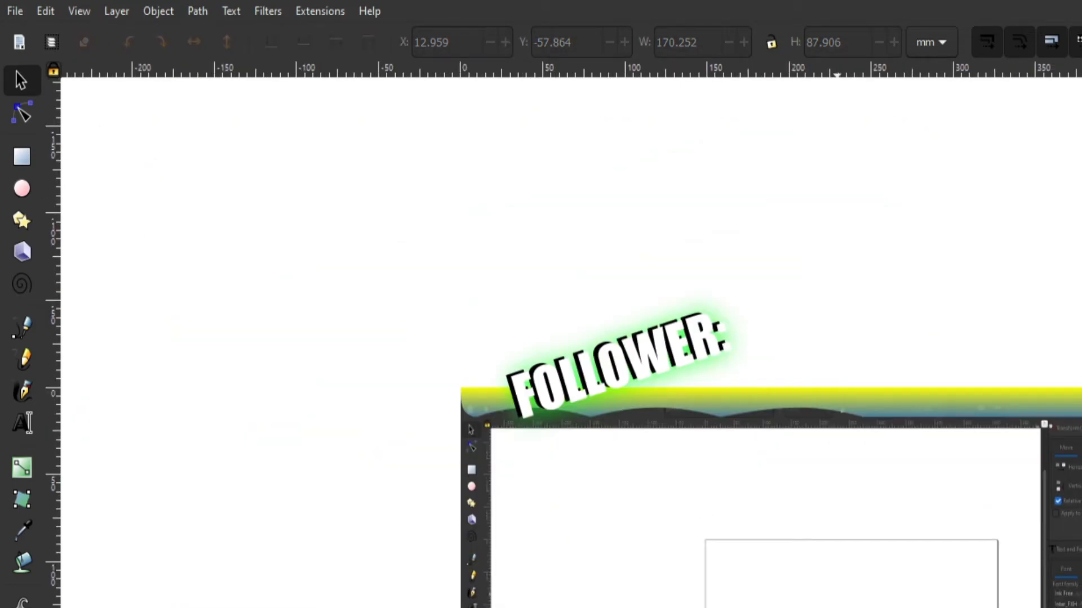
pyautogui.scroll(-2, 637, 531)
pyautogui.hscroll(8, 505, 415)
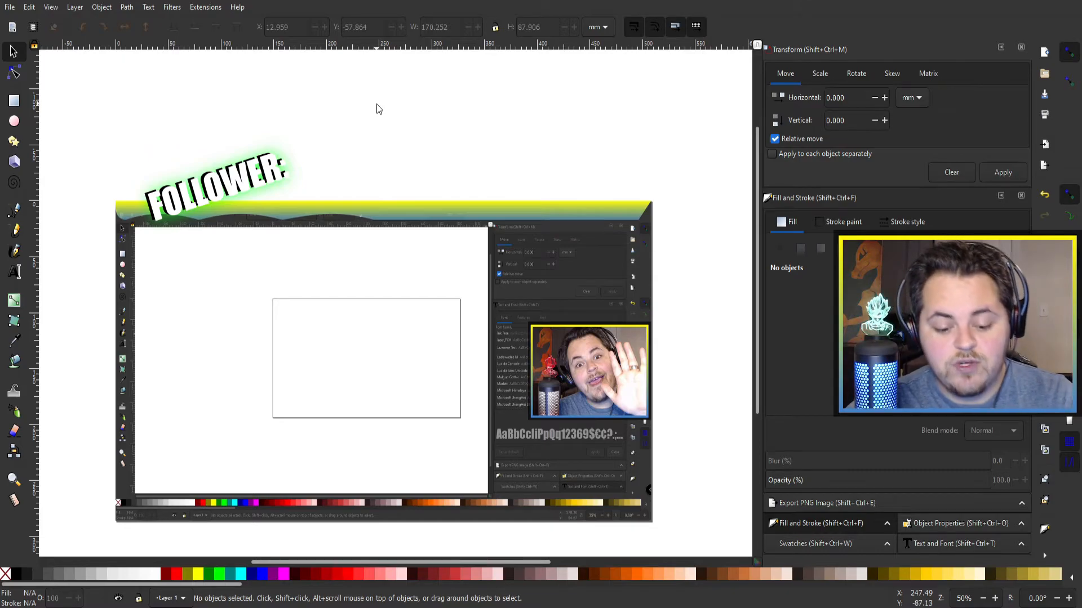
pyautogui.press('ctrl')
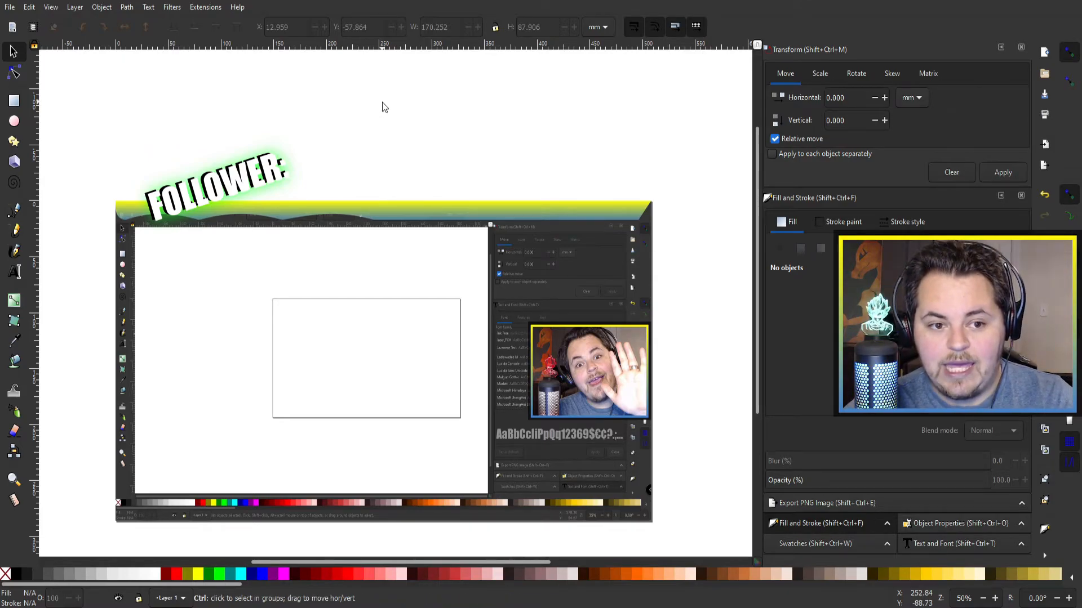
pyautogui.hotkey('ctrl', 'a')
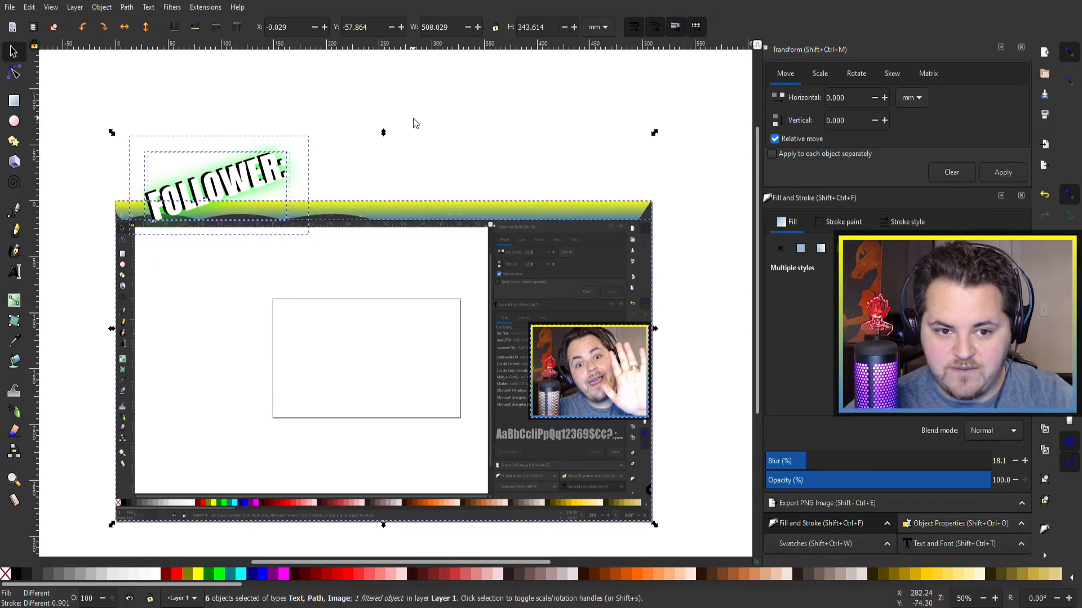
pyautogui.moveTo(657, 130)
pyautogui.mouseDown()
pyautogui.moveTo(561, 186)
pyautogui.moveTo(664, 109)
pyautogui.moveTo(659, 128)
pyautogui.mouseUp()
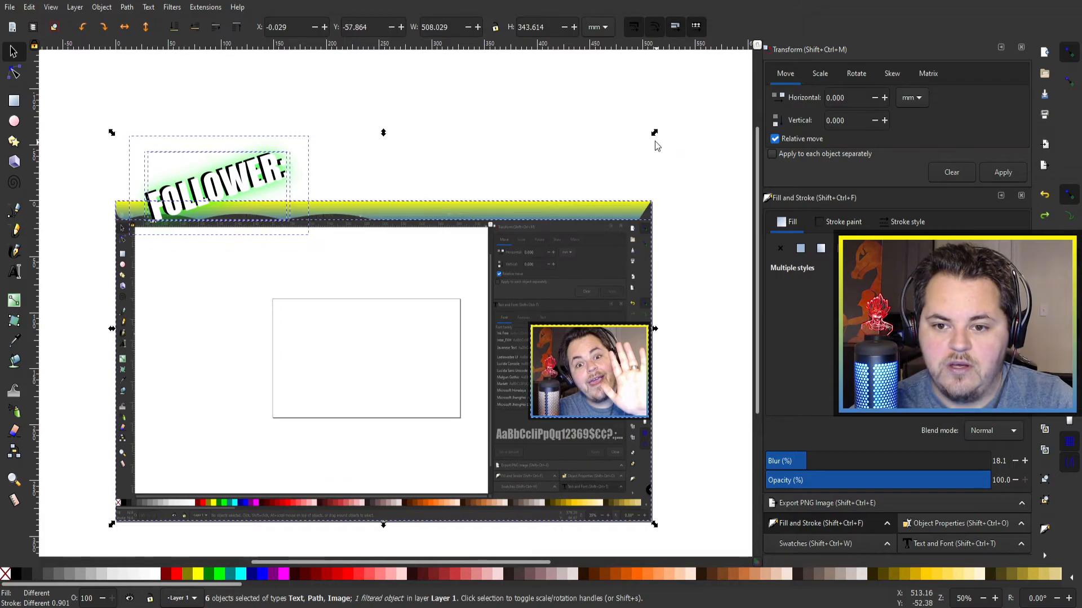
pyautogui.click(429, 133)
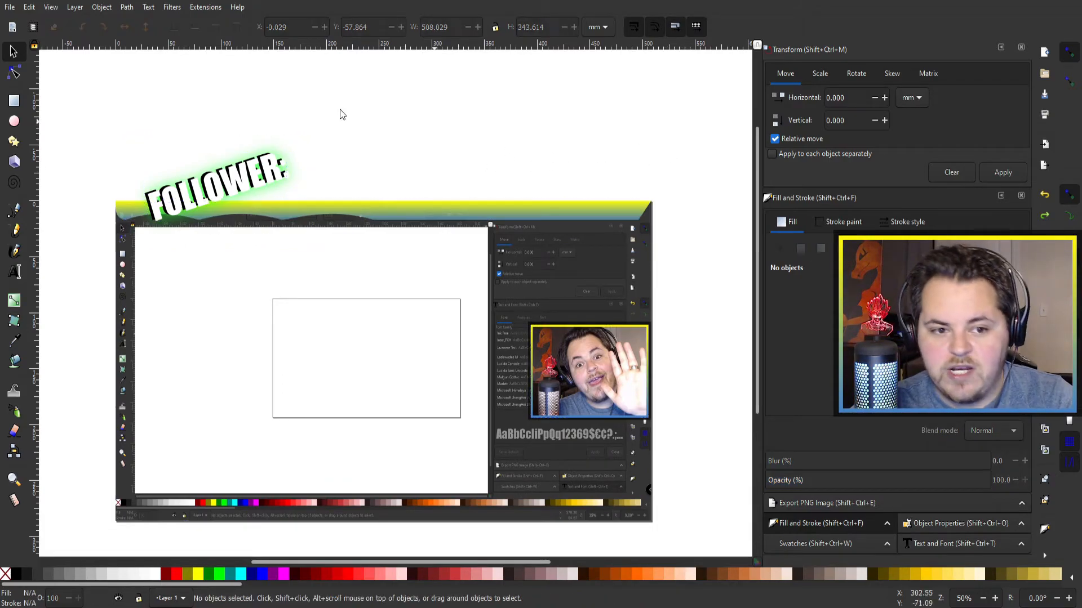
# Step: Select the black, white and glowing "FOLLOWER:" text copies together and move them down and to the right over the upper bar
pyautogui.moveTo(406, 102); pyautogui.dragTo(118, 249)
pyautogui.moveTo(265, 191)
pyautogui.mouseDown()
pyautogui.moveTo(299, 248)
pyautogui.moveTo(401, 339)
pyautogui.moveTo(549, 389)
pyautogui.moveTo(387, 251)
pyautogui.moveTo(273, 178)
pyautogui.mouseUp()
pyautogui.click(347, 149)
pyautogui.moveTo(348, 150); pyautogui.dragTo(151, 235)
pyautogui.moveTo(231, 179)
pyautogui.mouseDown()
pyautogui.moveTo(245, 210)
pyautogui.moveTo(248, 276)
pyautogui.moveTo(217, 198)
pyautogui.moveTo(235, 178)
pyautogui.mouseUp()
pyautogui.click(428, 111)
pyautogui.moveTo(430, 106); pyautogui.dragTo(44, 308)
pyautogui.moveTo(245, 175); pyautogui.dragTo(326, 214)
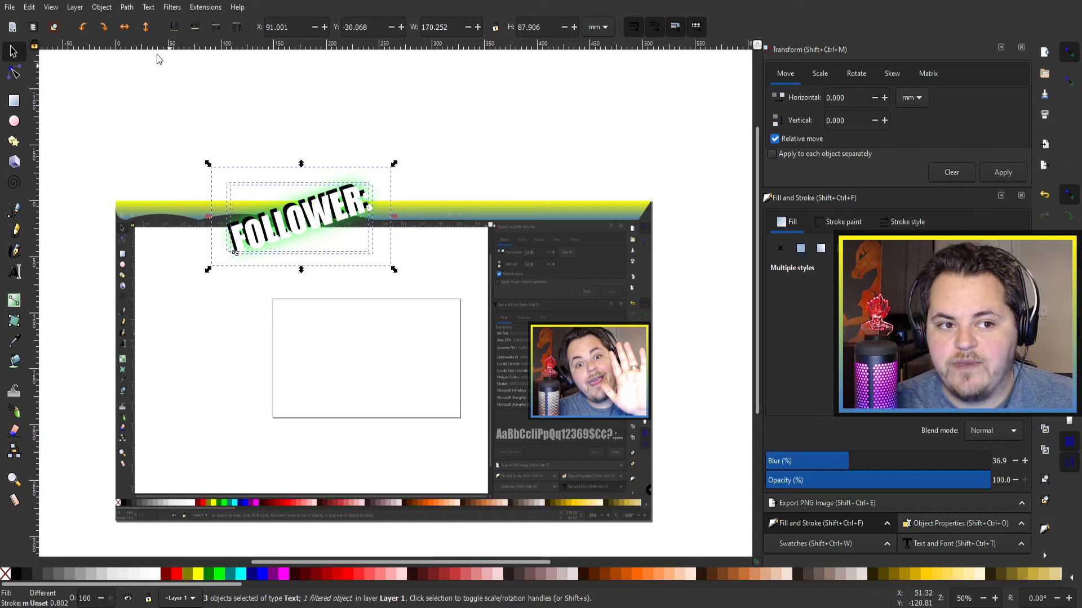
# Step: Group the three "FOLLOWER:" text copies and move the group over the webcam frame
pyautogui.click(100, 9)
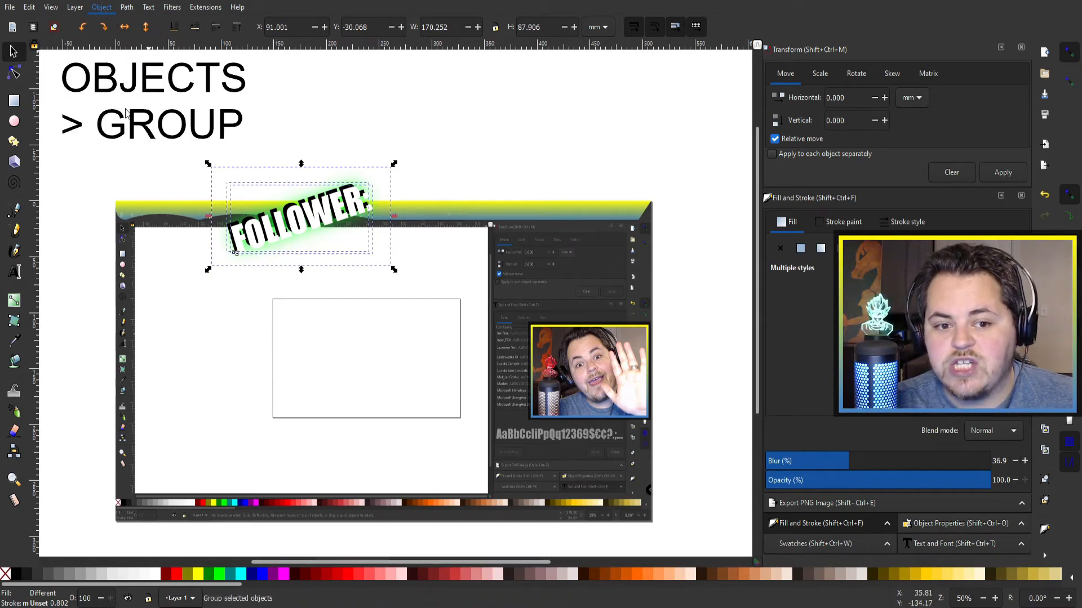
pyautogui.click(125, 113)
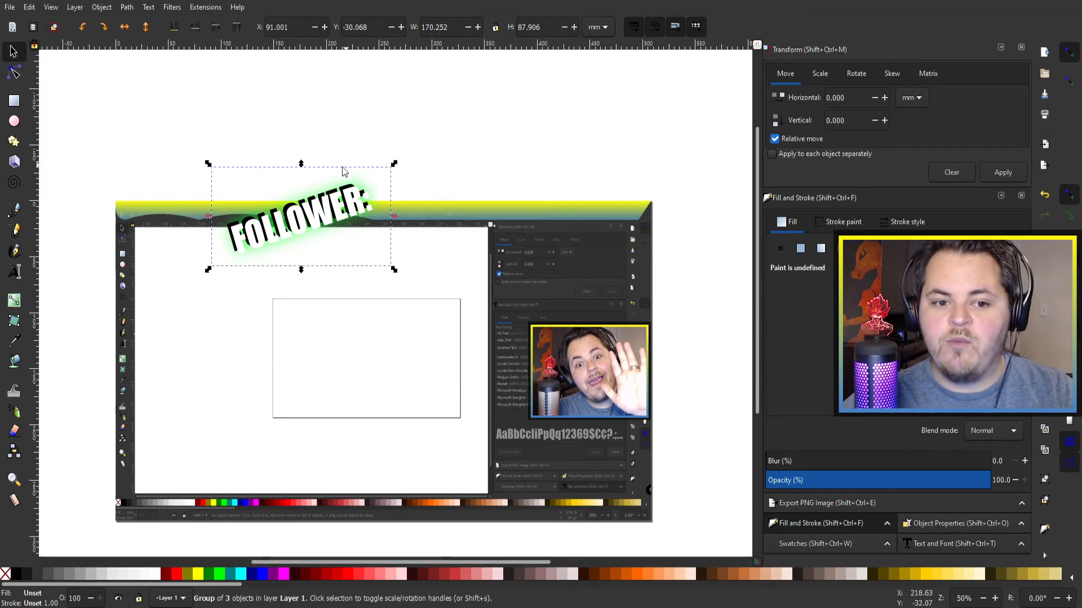
pyautogui.moveTo(319, 221); pyautogui.dragTo(374, 189)
pyautogui.click(497, 150)
pyautogui.moveTo(557, 101); pyautogui.dragTo(582, 137)
pyautogui.click(366, 196)
pyautogui.moveTo(365, 196); pyautogui.dragTo(603, 370)
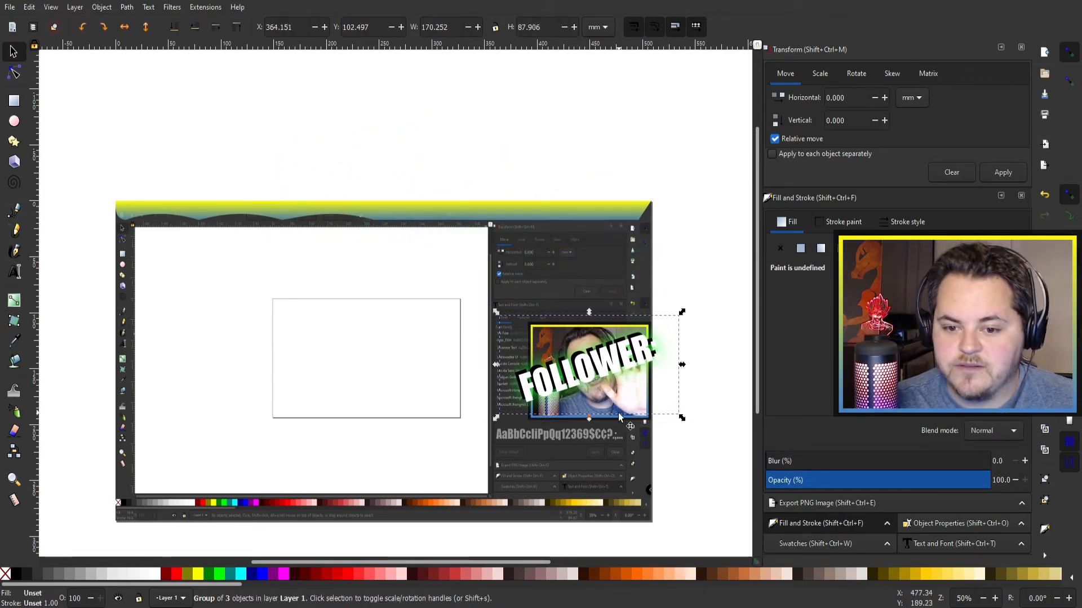
# Step: Ungroup the "FOLLOWER:" label over the webcam frame into its three separate text copies
pyautogui.scroll(2, 607, 380)
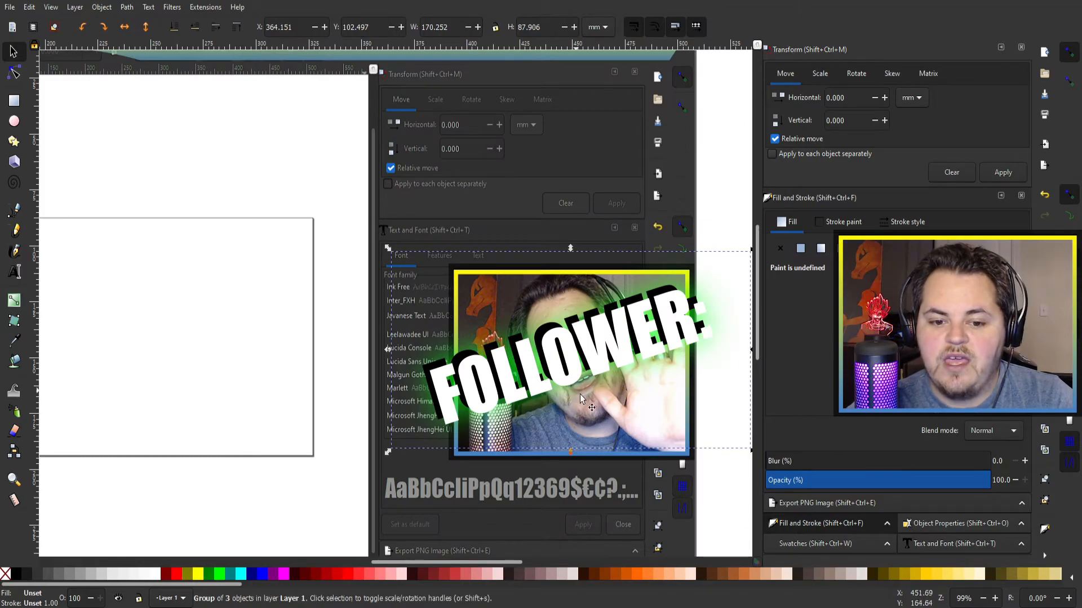
pyautogui.scroll(-1, 611, 411)
pyautogui.hscroll(-1, 625, 403)
pyautogui.hscroll(2, 646, 393)
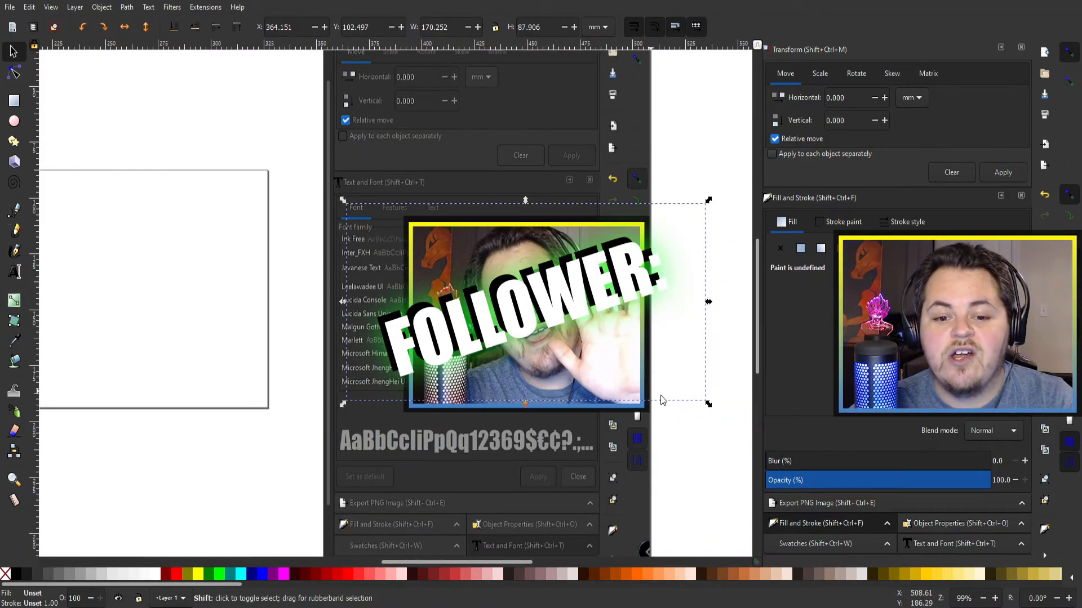
pyautogui.hscroll(1, 645, 394)
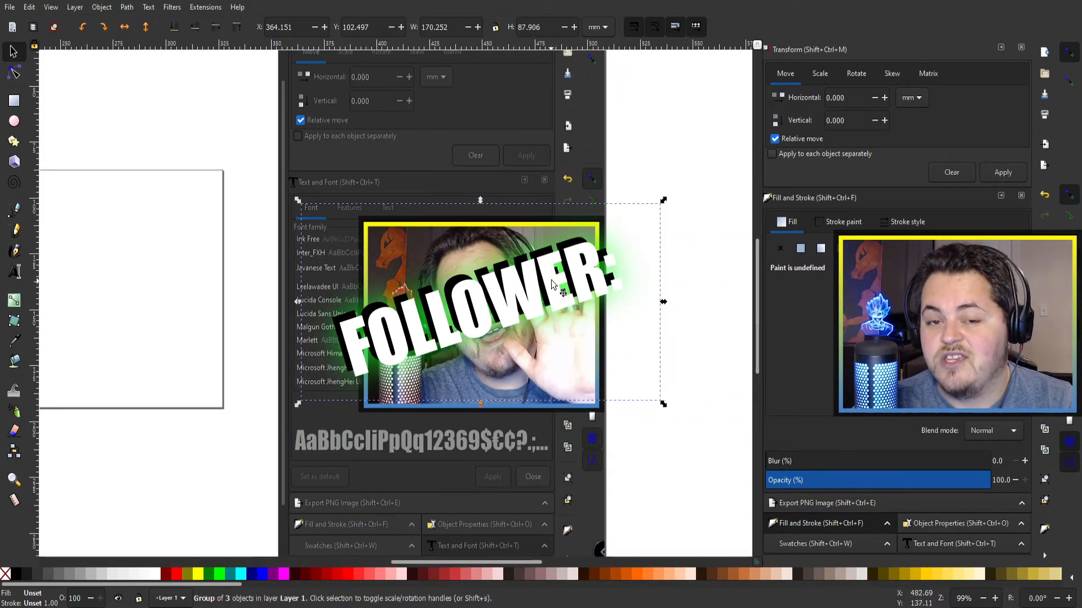
pyautogui.click(101, 8)
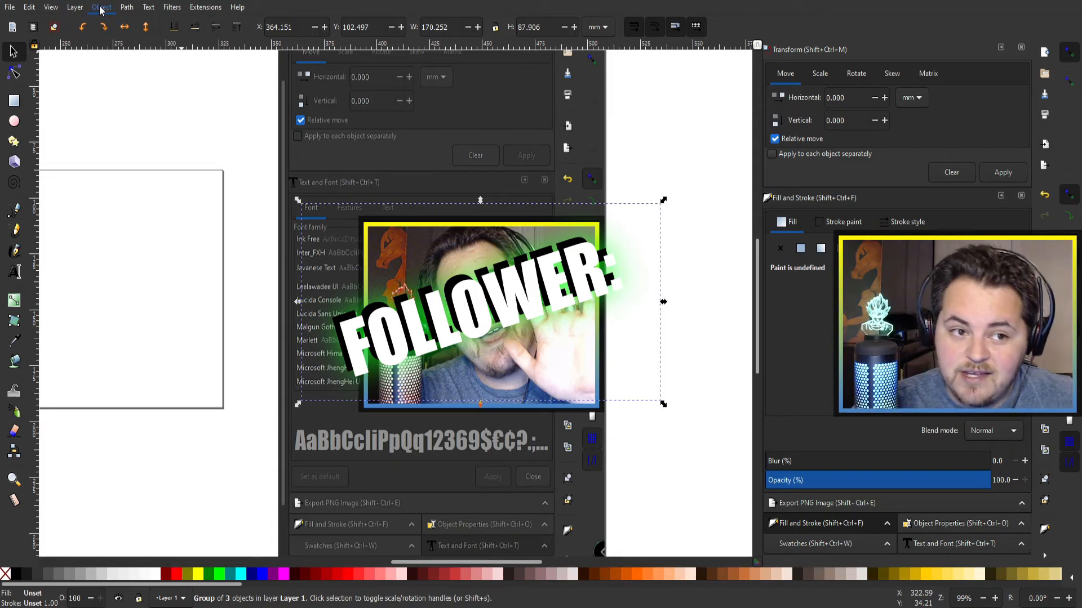
pyautogui.click(131, 125)
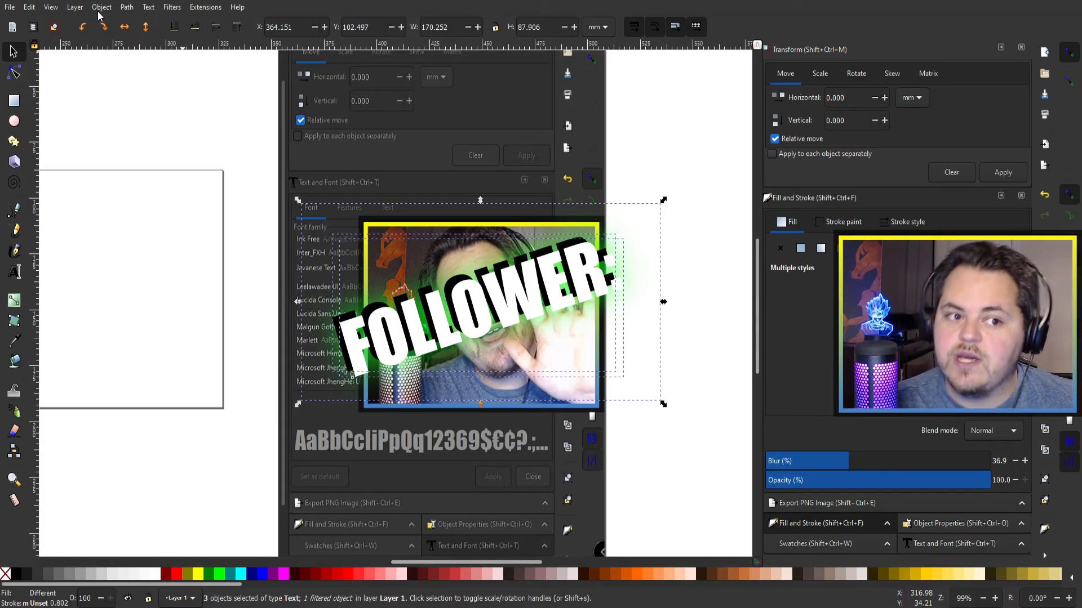
# Step: Try selecting the ungrouped text copies over the webcam frame, by area and one by one, and clear the selection
pyautogui.click(702, 159)
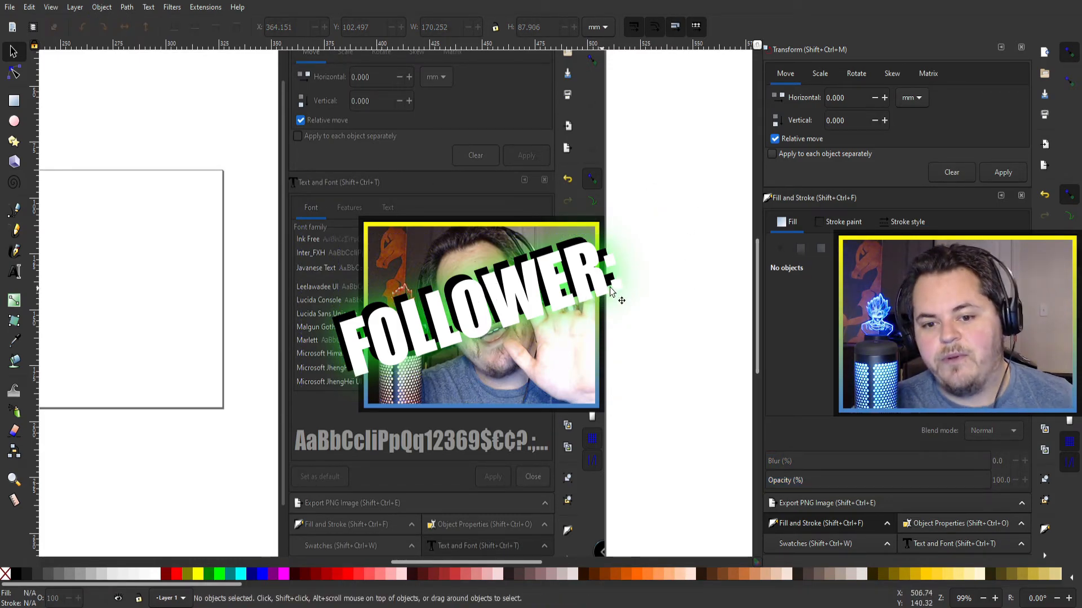
pyautogui.moveTo(727, 150); pyautogui.dragTo(199, 457)
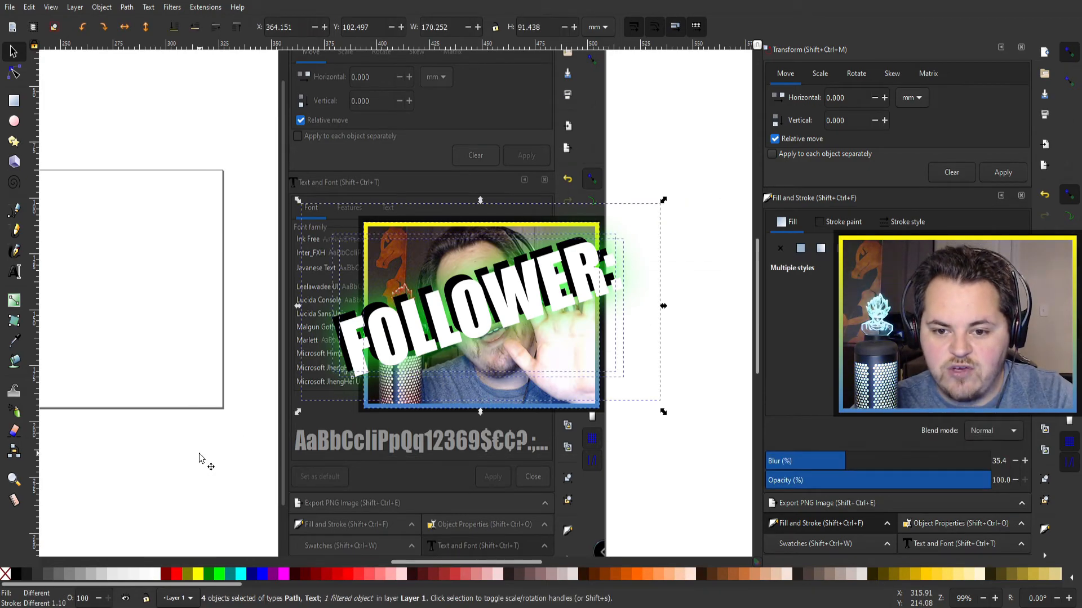
pyautogui.click(705, 150)
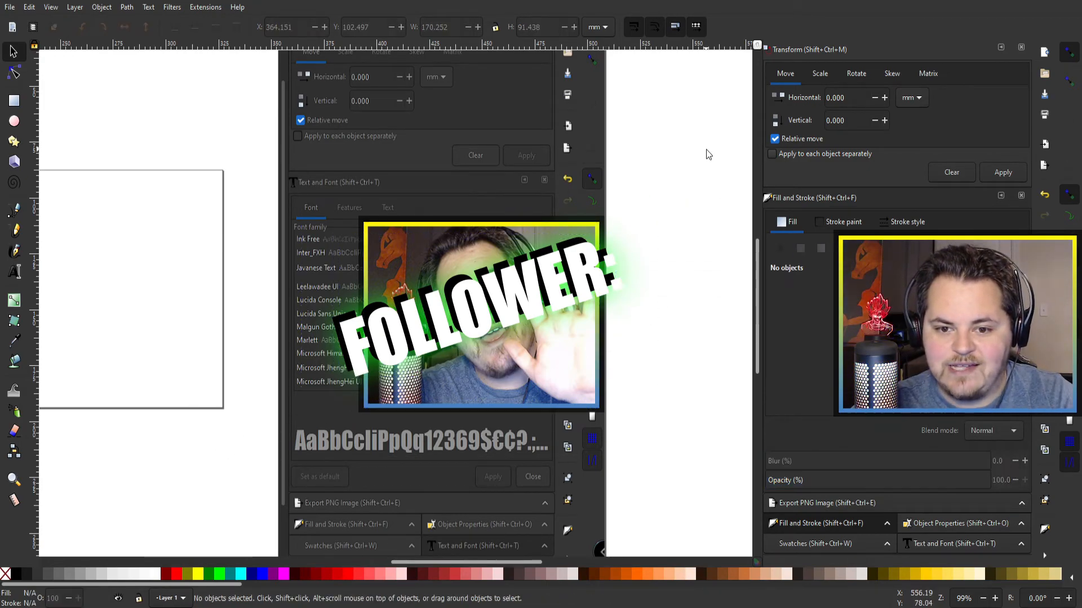
pyautogui.click(595, 275)
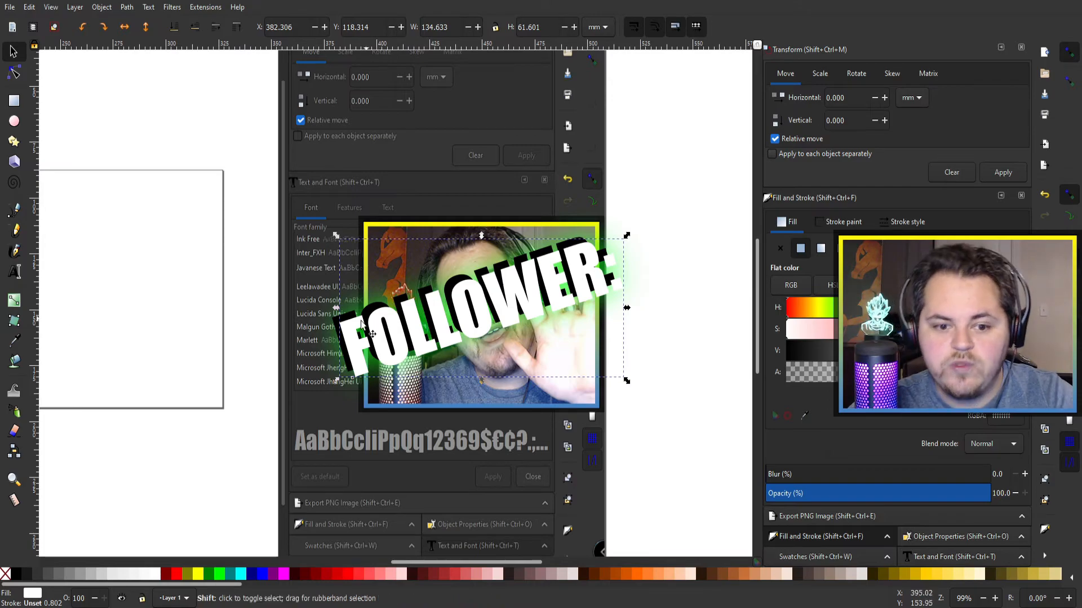
pyautogui.keyDown('shift'); pyautogui.click(335, 324); pyautogui.keyUp('shift')
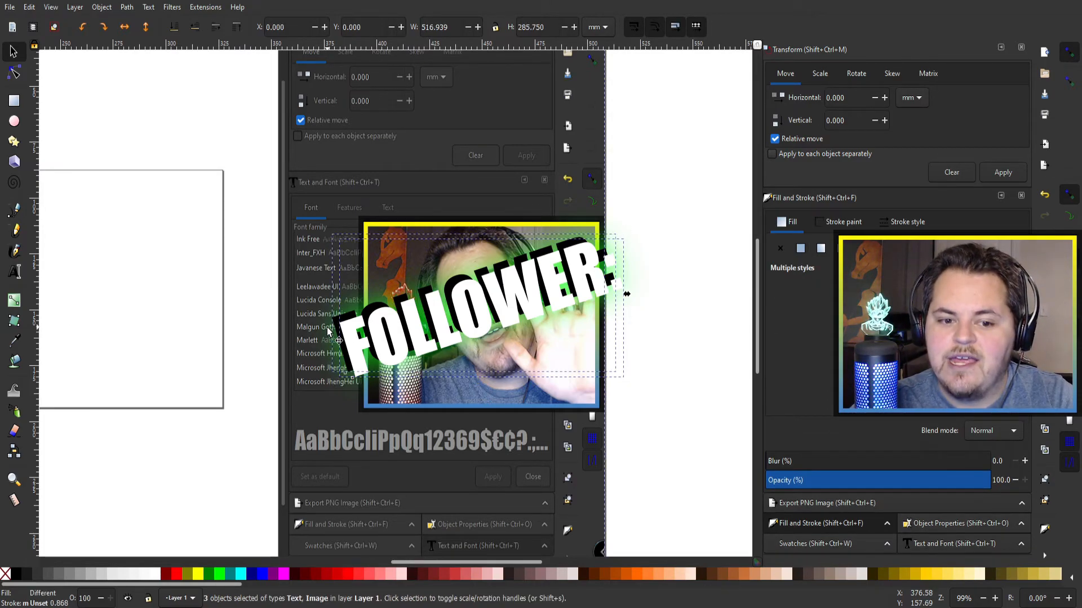
pyautogui.keyDown('shift'); pyautogui.click(330, 331); pyautogui.keyUp('shift')
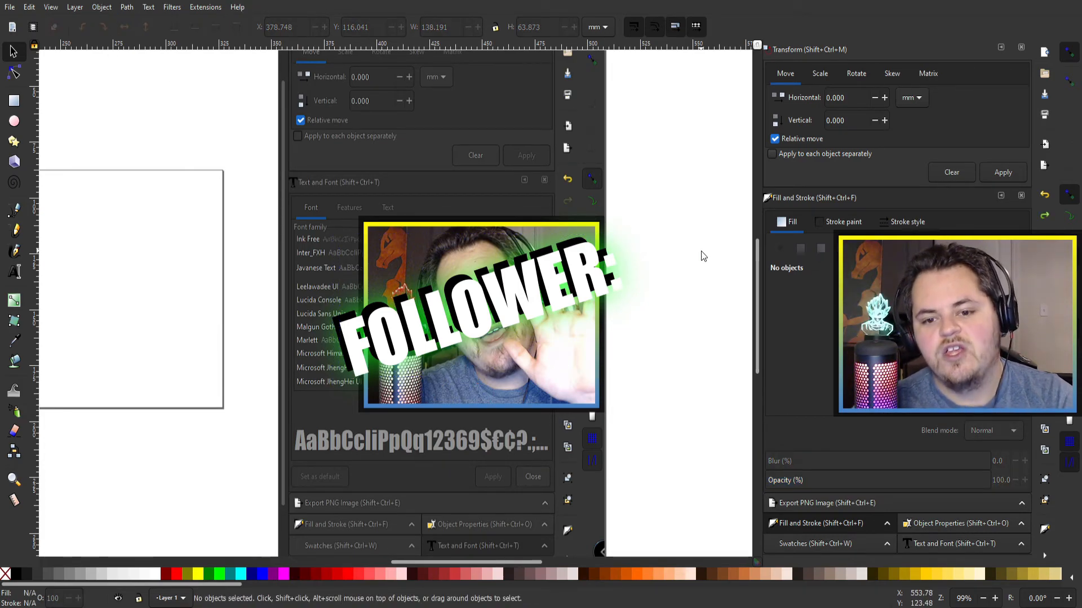
# Step: Undo the ungrouping of the "FOLLOWER:" label and shift the group slightly down and to the left
pyautogui.hotkey('ctrl', 'z')
pyautogui.hotkey('ctrl', 'shift', 'z')
pyautogui.moveTo(515, 299)
pyautogui.mouseDown()
pyautogui.moveTo(514, 164)
pyautogui.moveTo(513, 307)
pyautogui.moveTo(520, 299)
pyautogui.mouseUp()
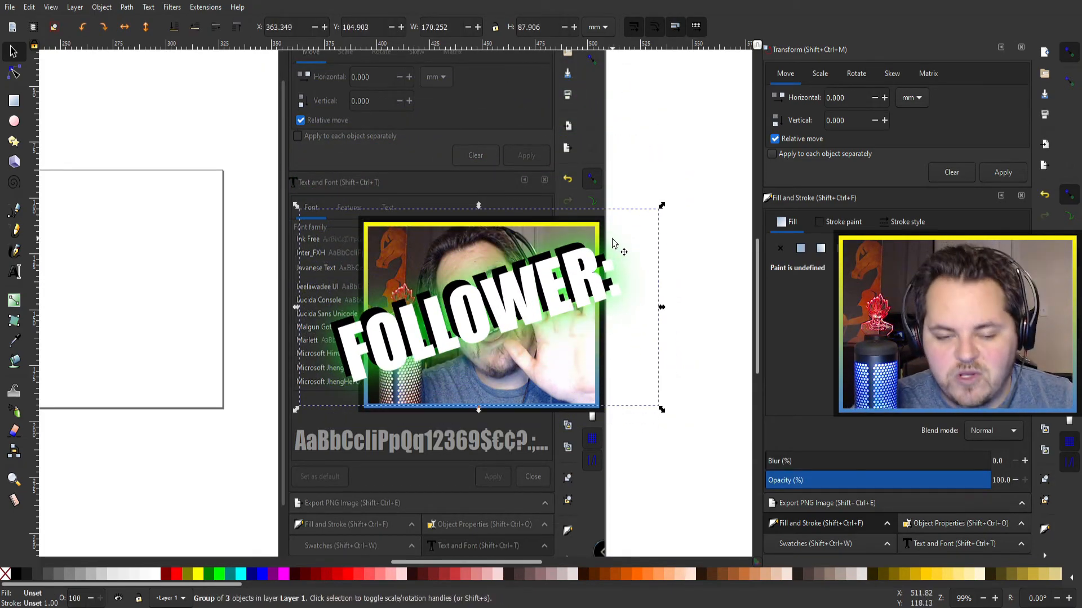